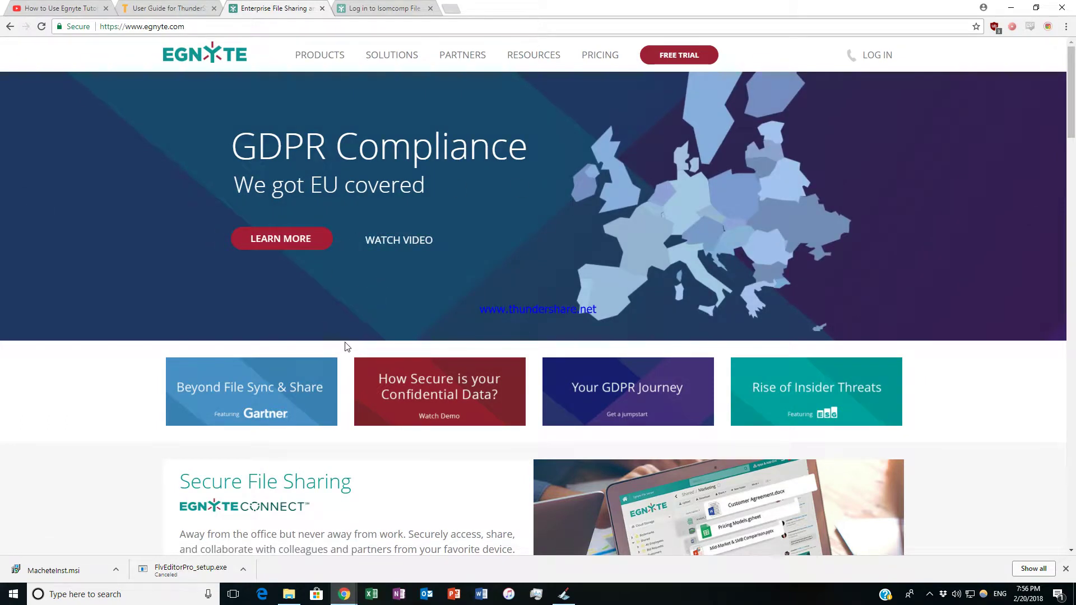
Scroll the egnyte.com home page down to the footer, return to the top, and show the PRODUCTS dropdown.
scroll(355, 486, down, 3)
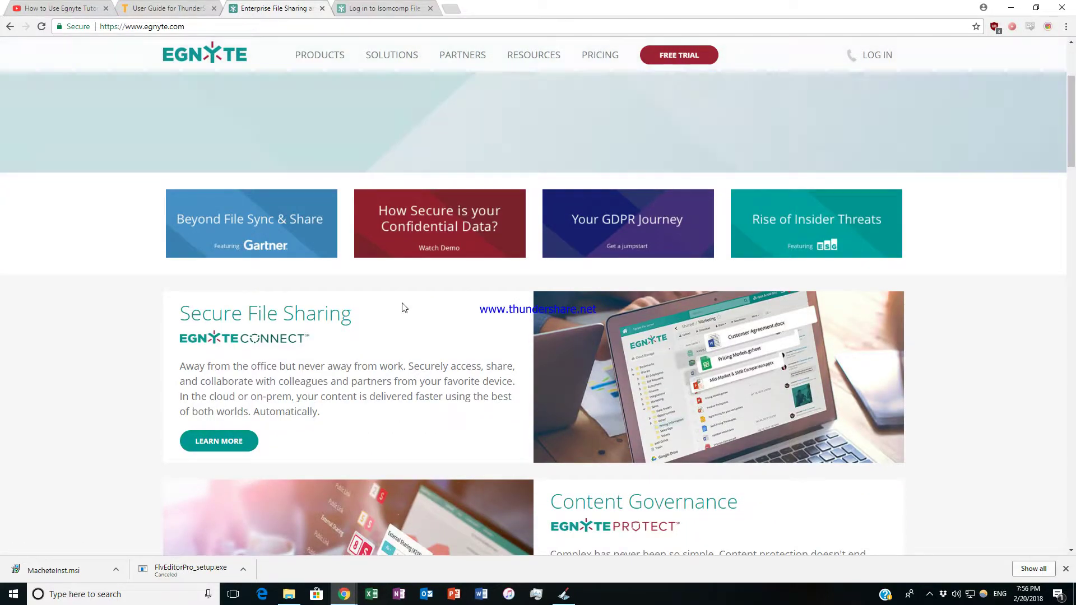
scroll(404, 300, down, 1)
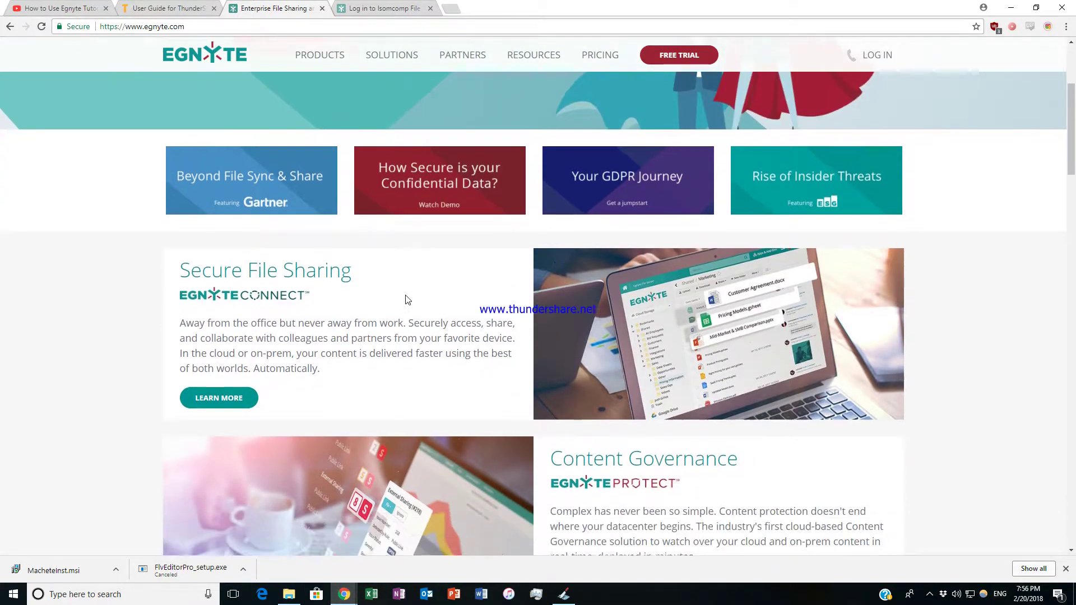
scroll(435, 267, up, 2)
scroll(435, 266, up, 2)
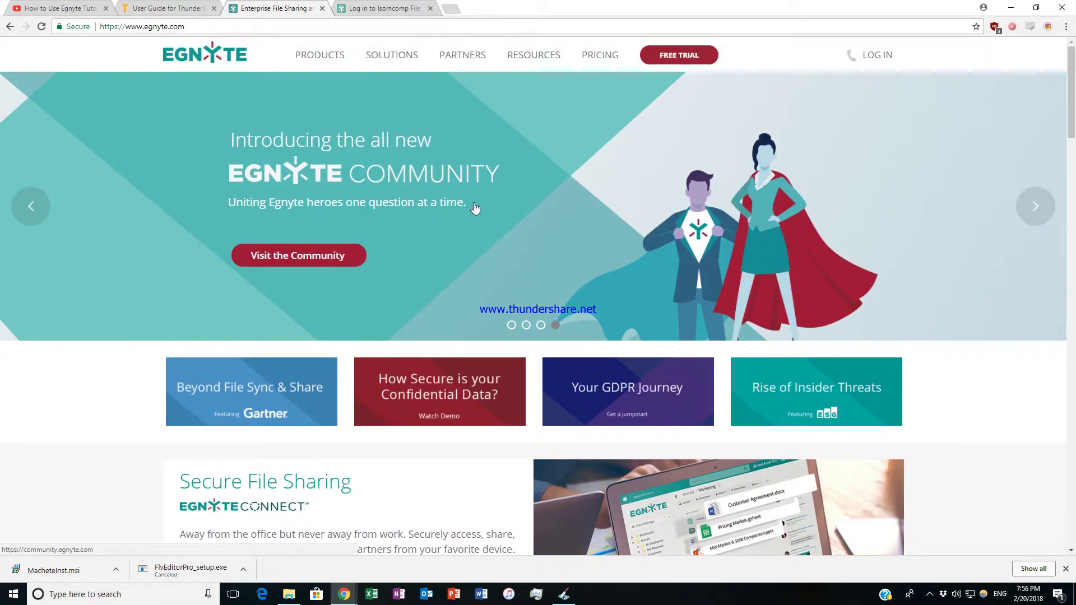
scroll(474, 208, down, 10)
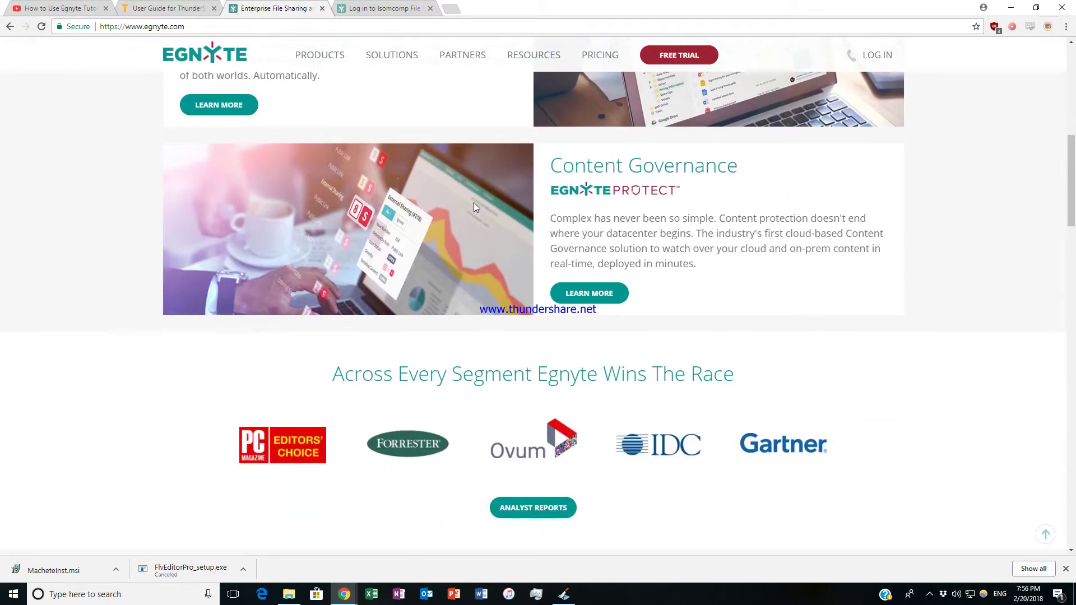
scroll(474, 207, down, 8)
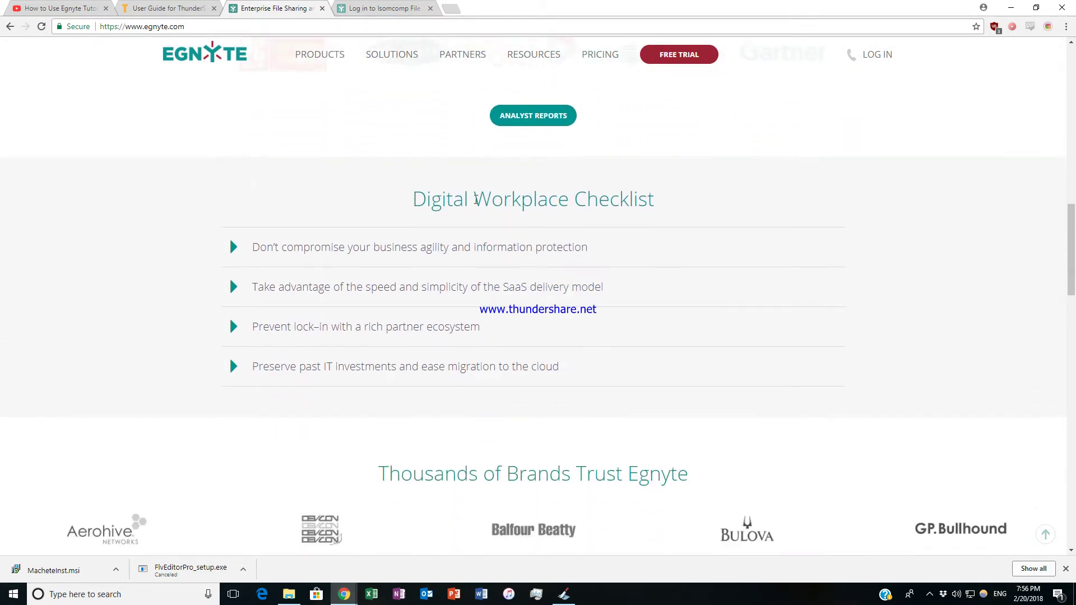
scroll(475, 201, down, 4)
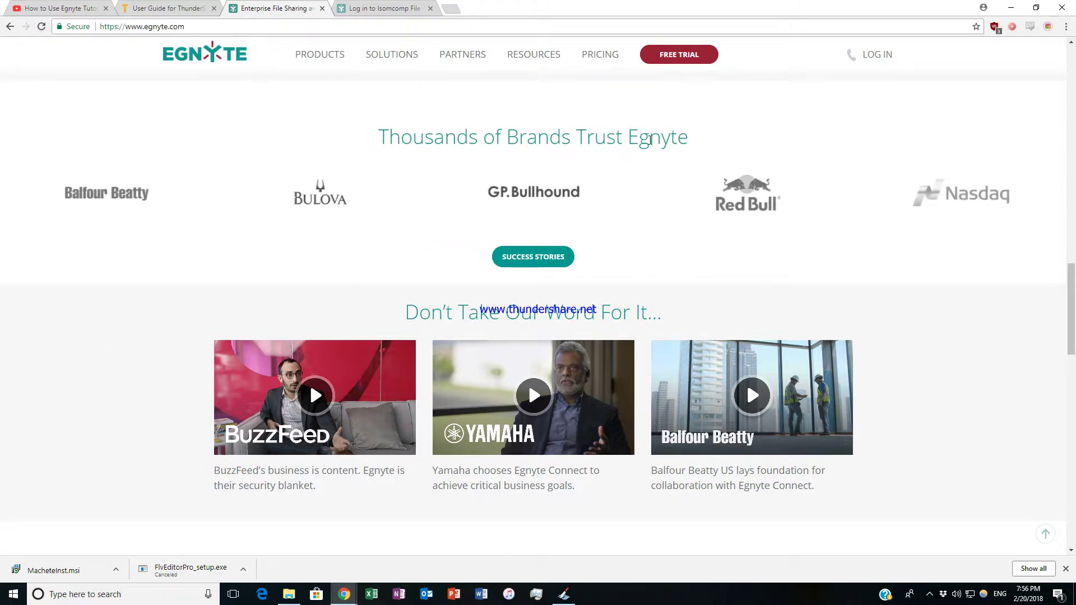
scroll(558, 228, down, 1)
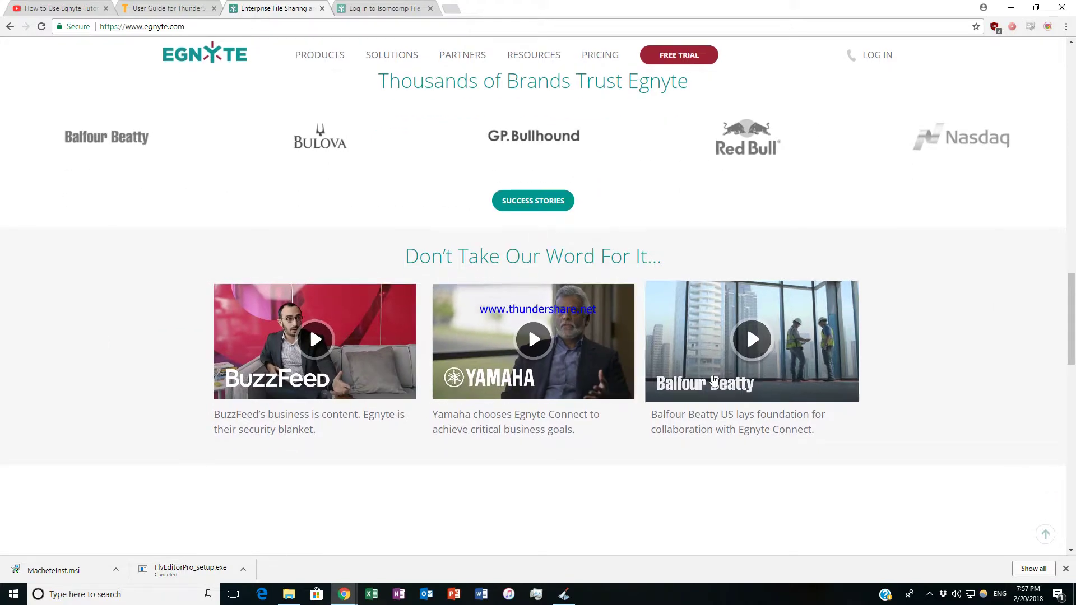
scroll(715, 380, down, 1)
scroll(714, 380, down, 14)
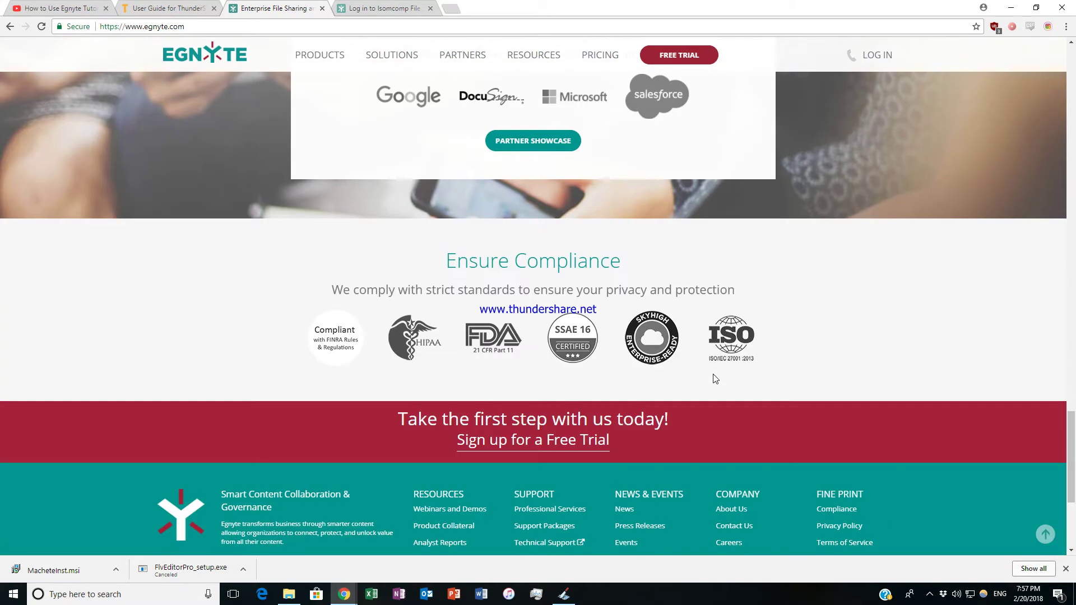
scroll(711, 377, up, 6)
drag(1051, 400, 1060, 67)
mouse_move(332, 62)
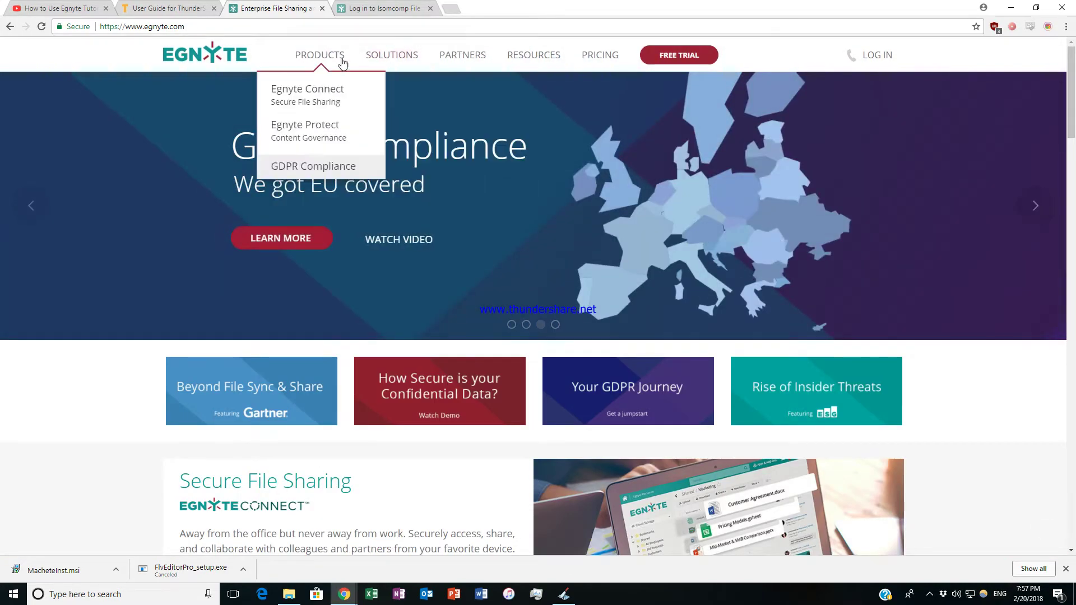
Open the Egnyte Connect 'Secure File Sharing & Collaboration' page and read its five File Services cards.
click(327, 97)
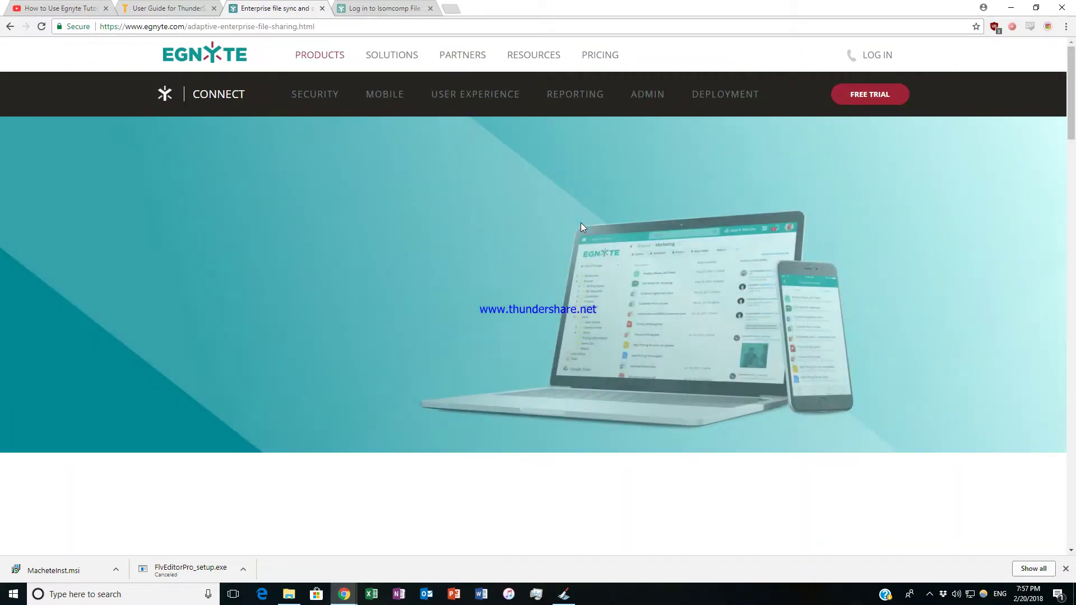
scroll(498, 227, down, 2)
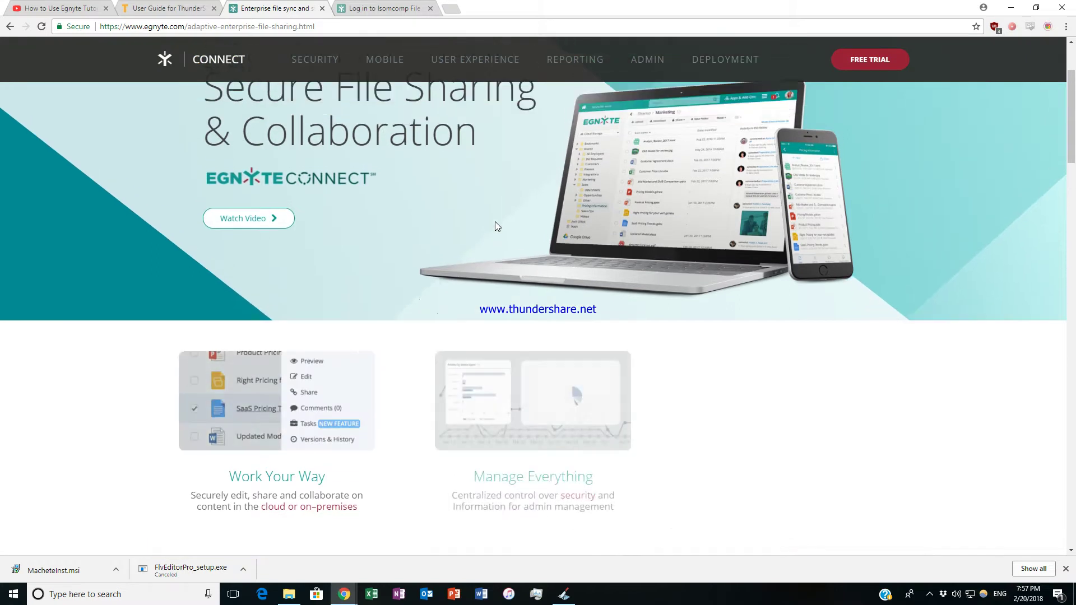
scroll(496, 221, down, 3)
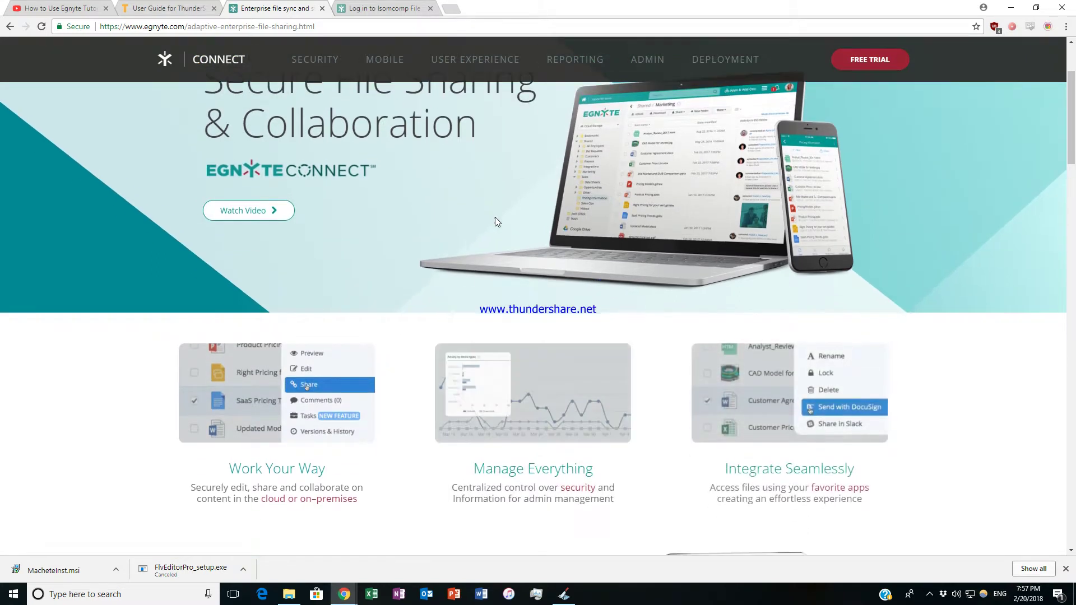
scroll(495, 220, down, 3)
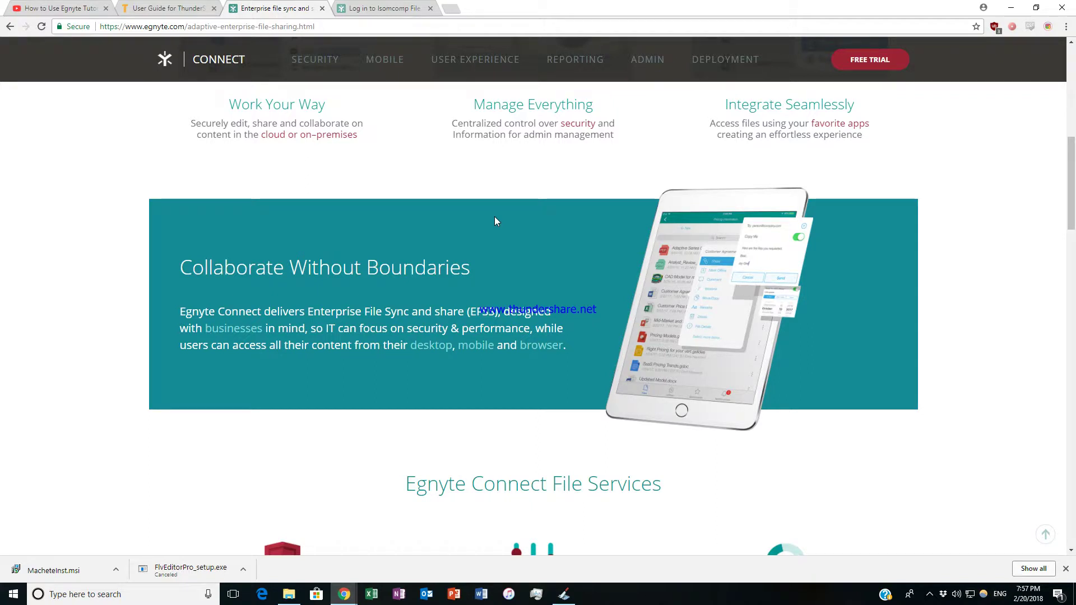
scroll(496, 221, down, 1)
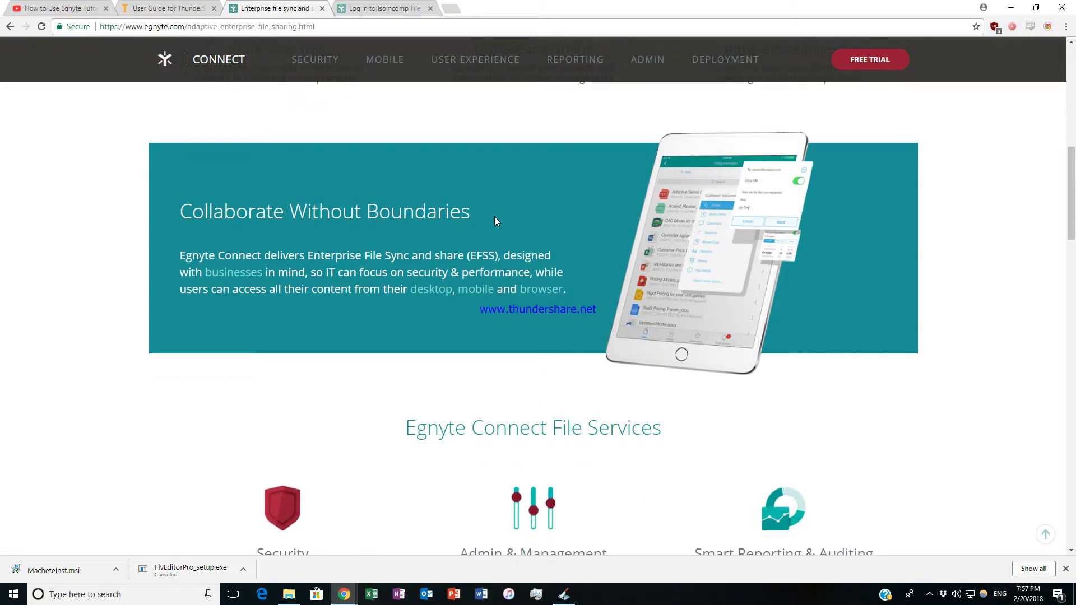
scroll(494, 218, down, 5)
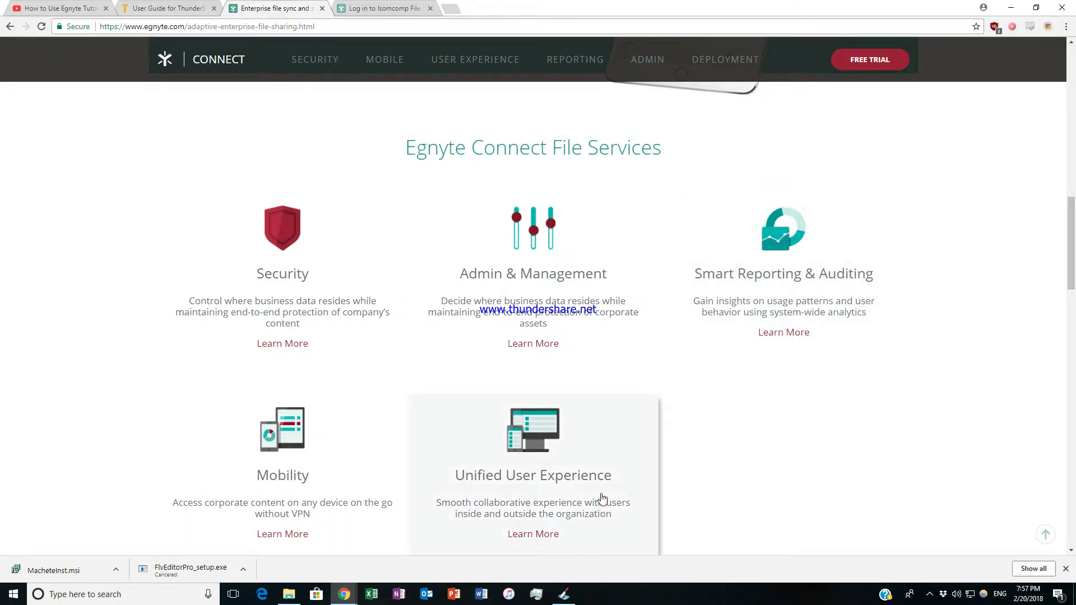
scroll(599, 506, down, 1)
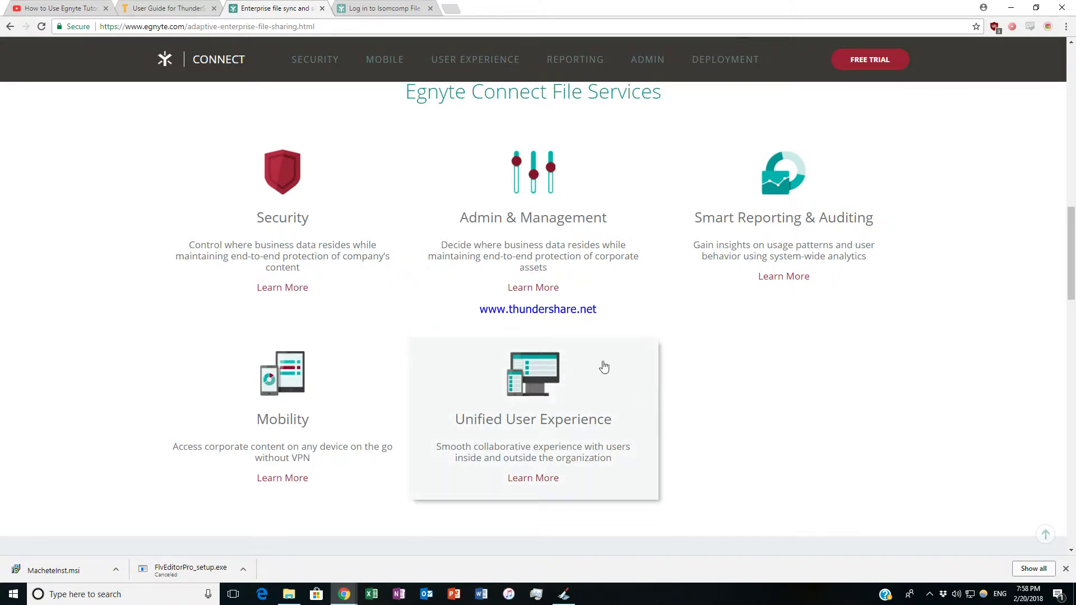
scroll(545, 360, up, 10)
scroll(547, 360, up, 7)
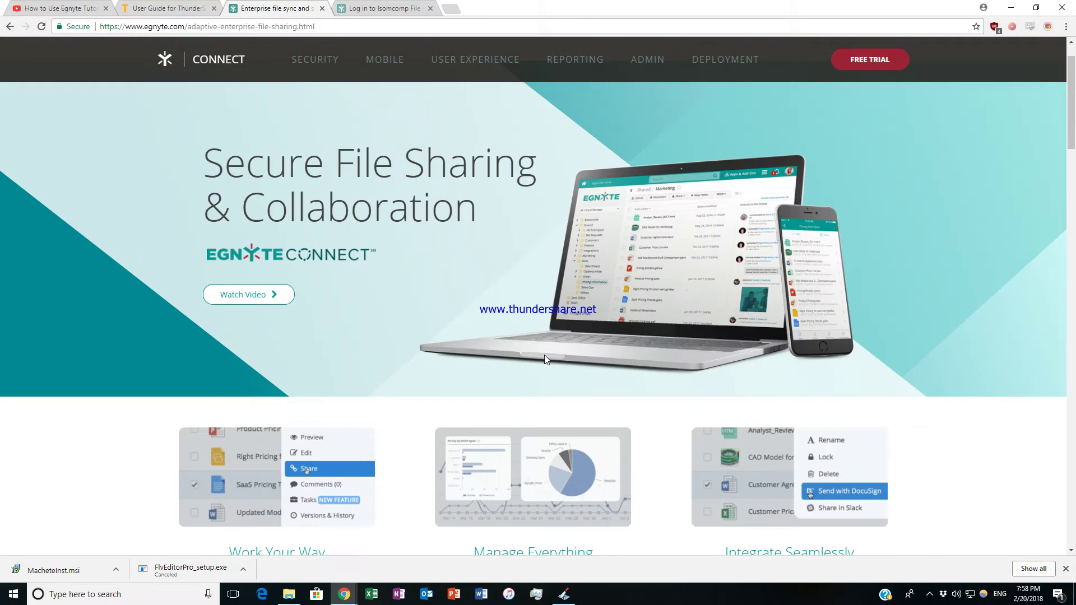
Switch to the Isomcomp File Server login tab and highlight the company name in its heading.
click(378, 10)
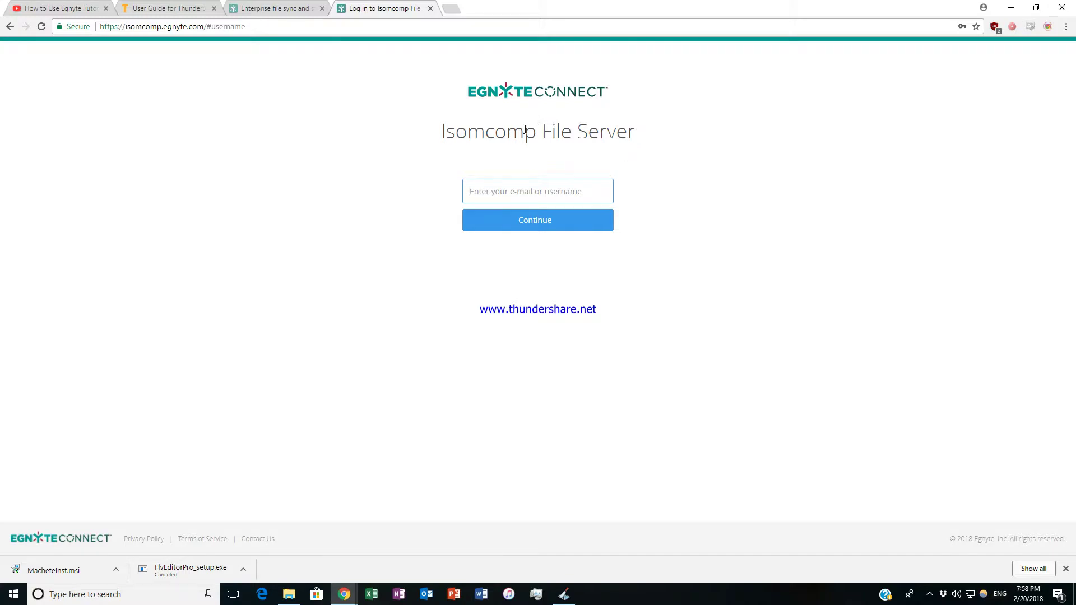
drag(440, 137, 534, 133)
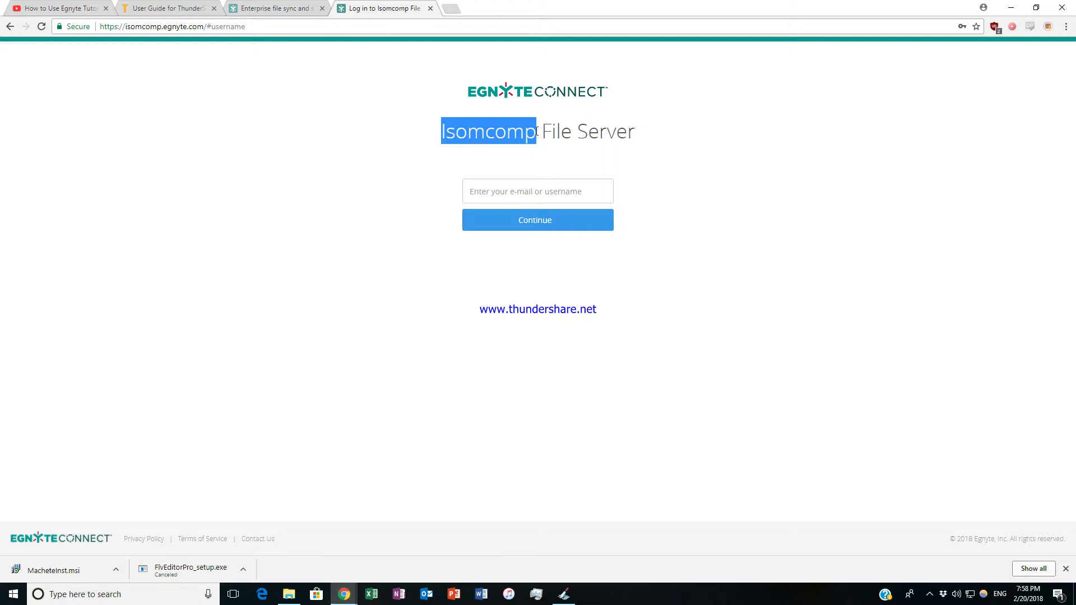
click(539, 138)
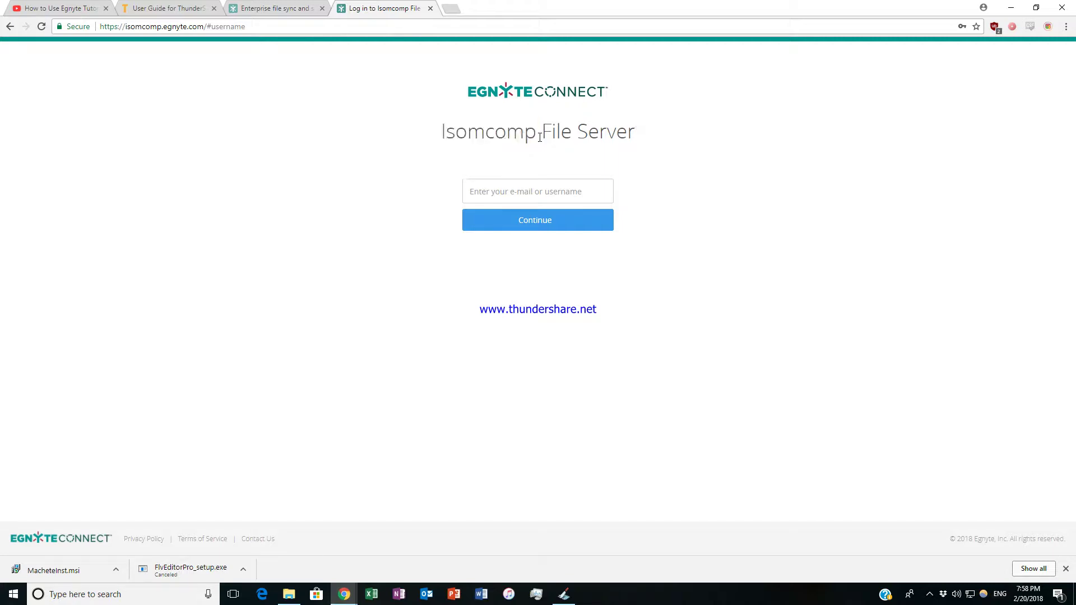
Sign in with the account e-mail and password, declining Chrome's offer to save the password.
click(536, 194)
click(1065, 568)
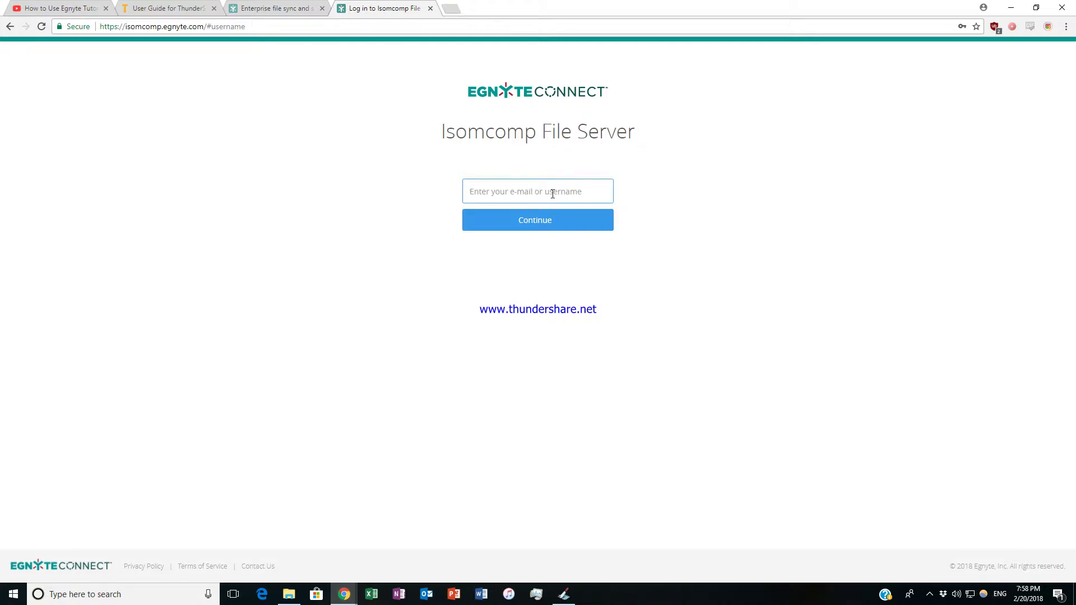
key(Return)
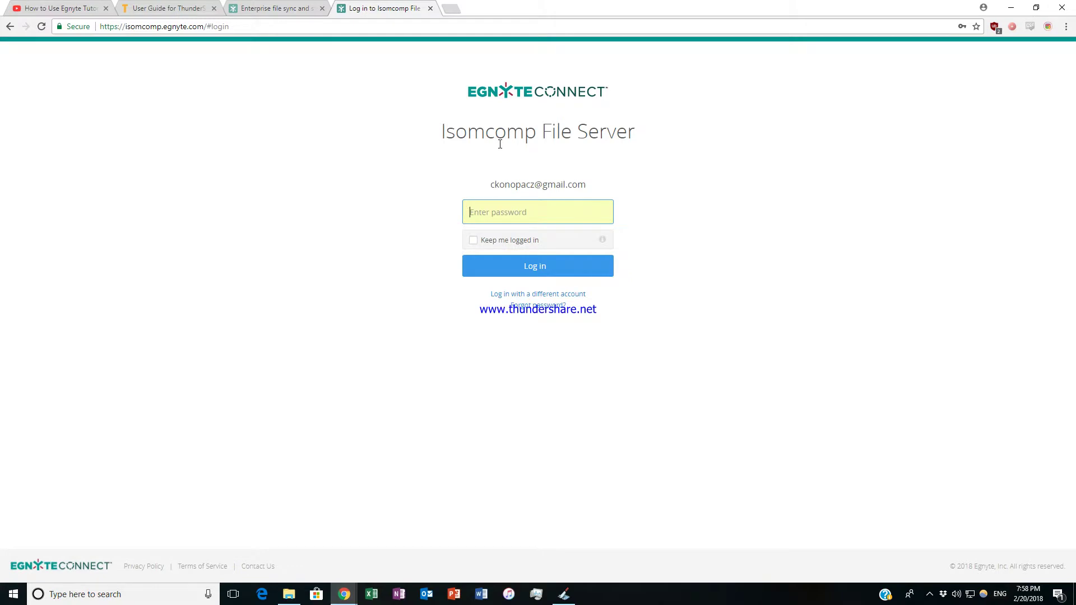
text(*************)
key(Return)
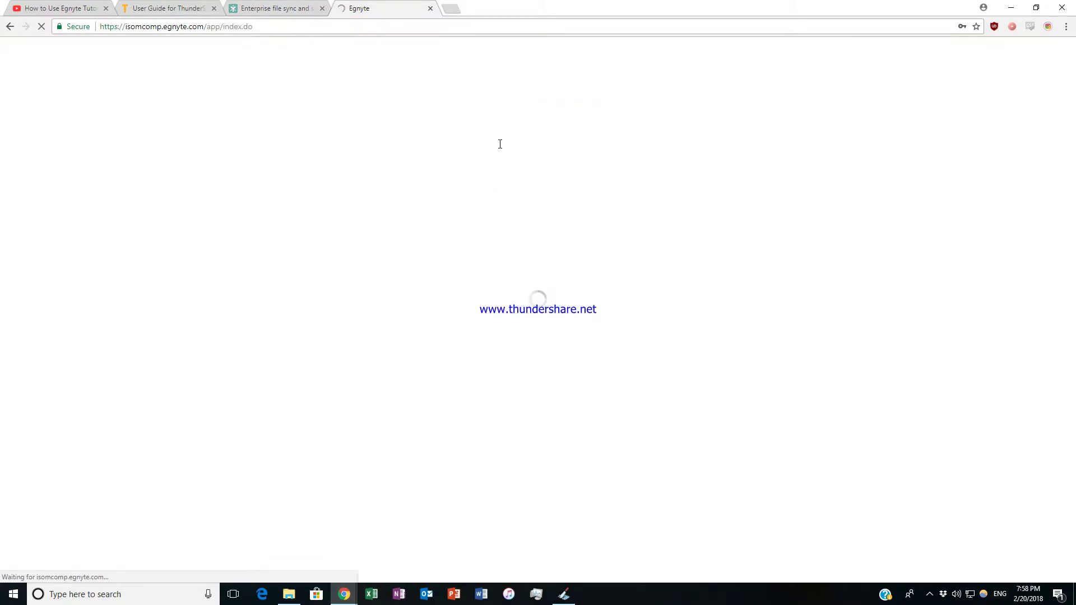
click(945, 122)
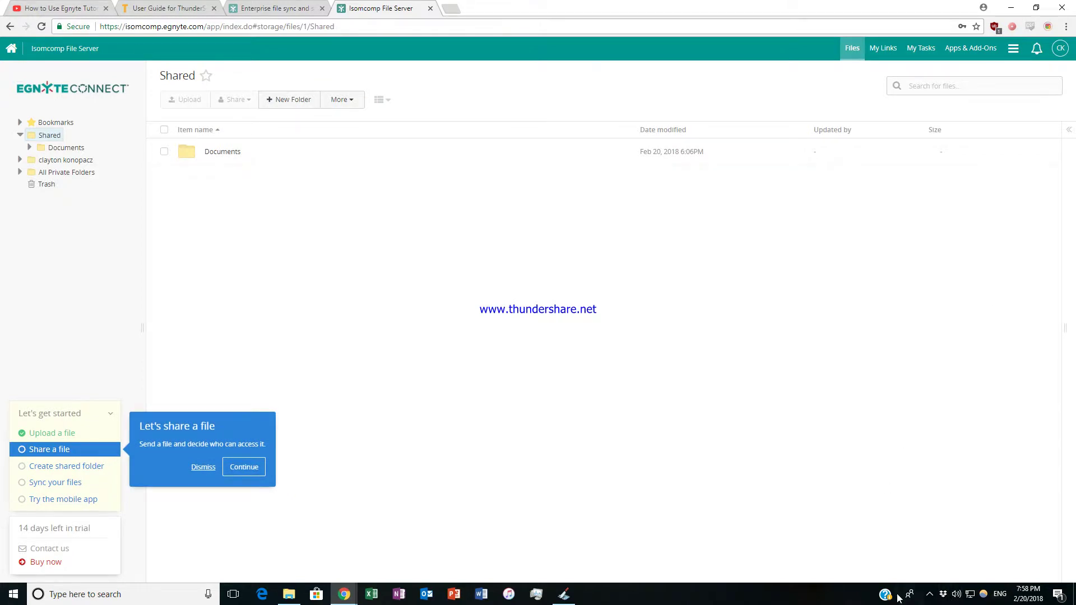
Bring up File Explorer for the upload, then reopen the Shared folder in Egnyte's folder tree.
click(929, 594)
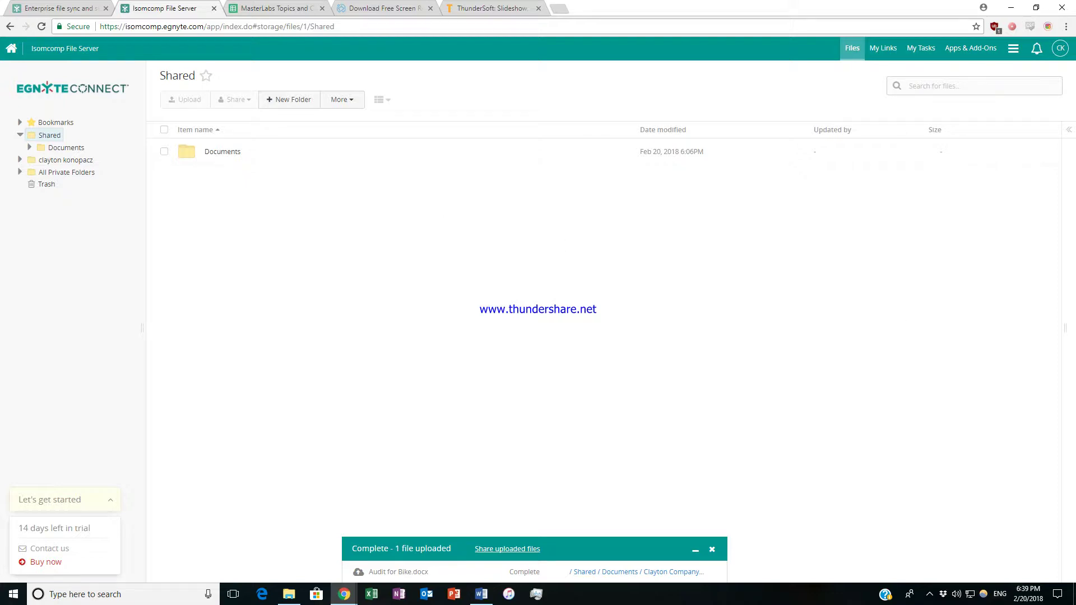
key(alt+Tab)
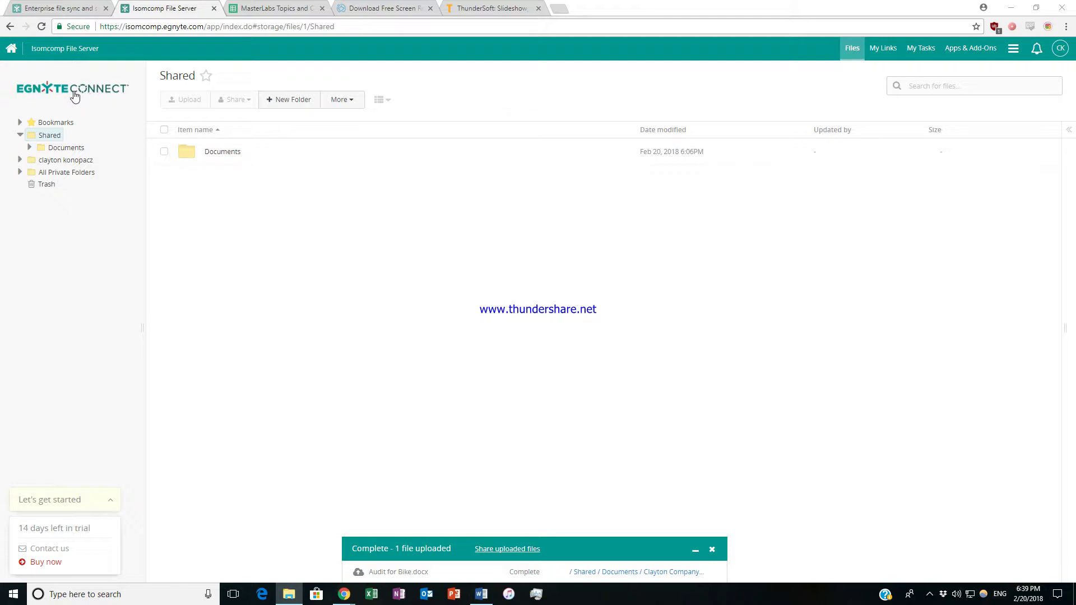
click(58, 135)
mouse_move(45, 141)
click(67, 149)
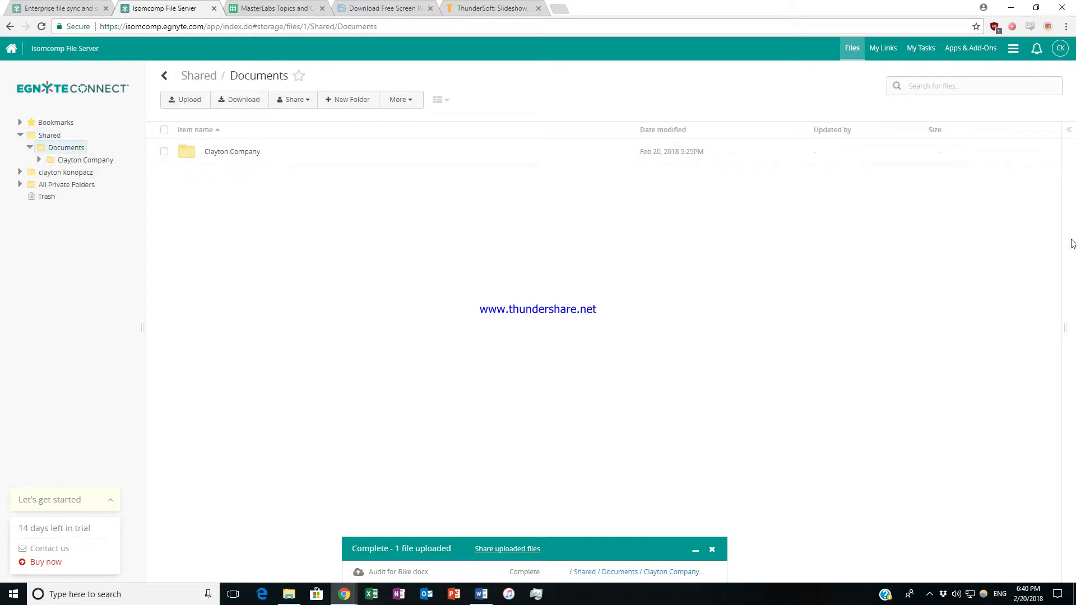
key(alt+Tab)
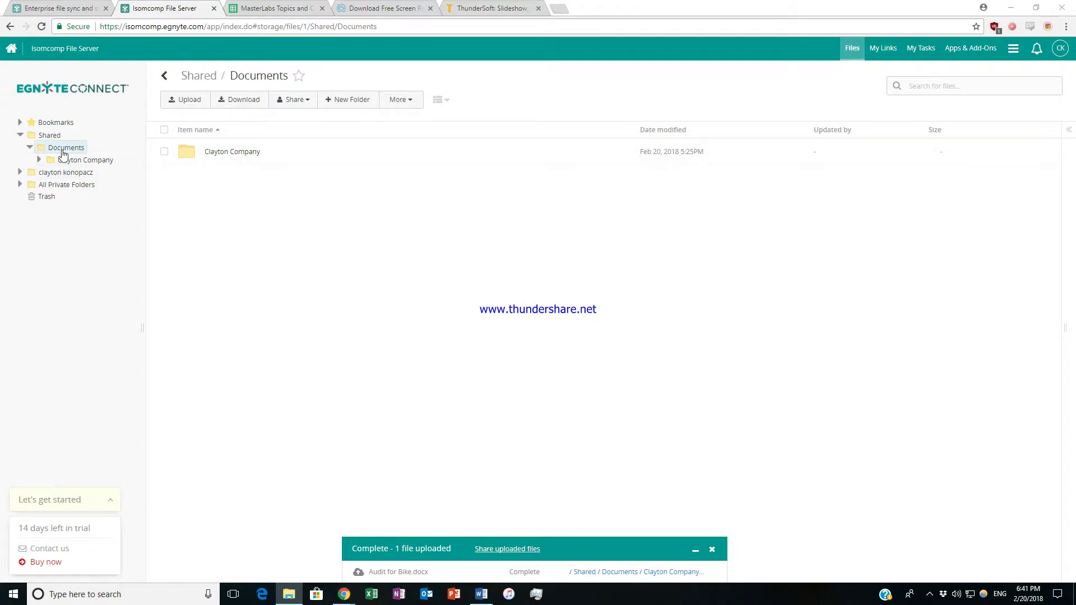
click(228, 153)
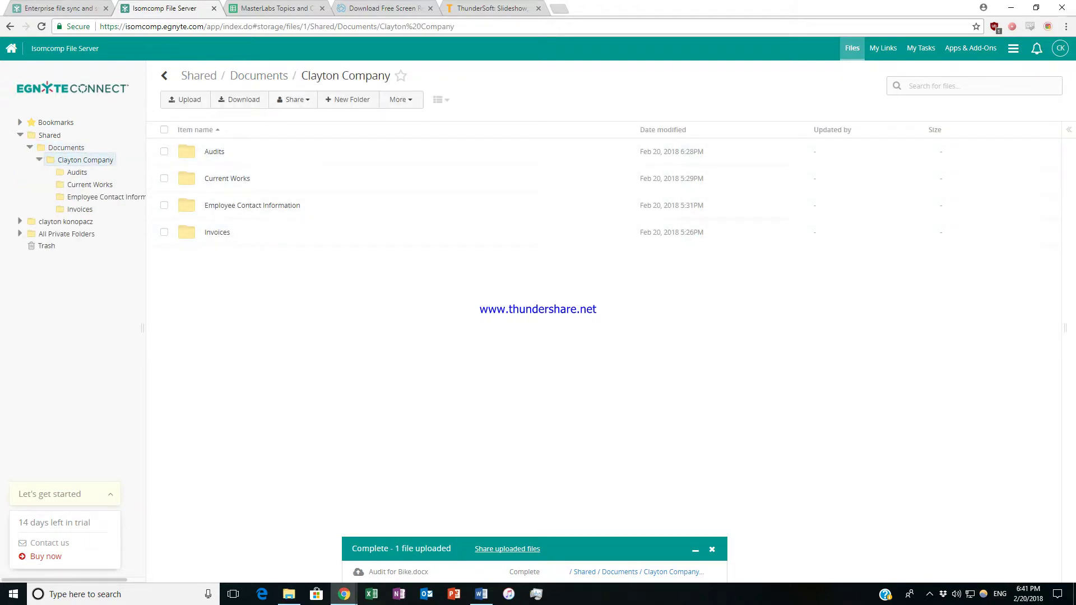
key(alt+Tab)
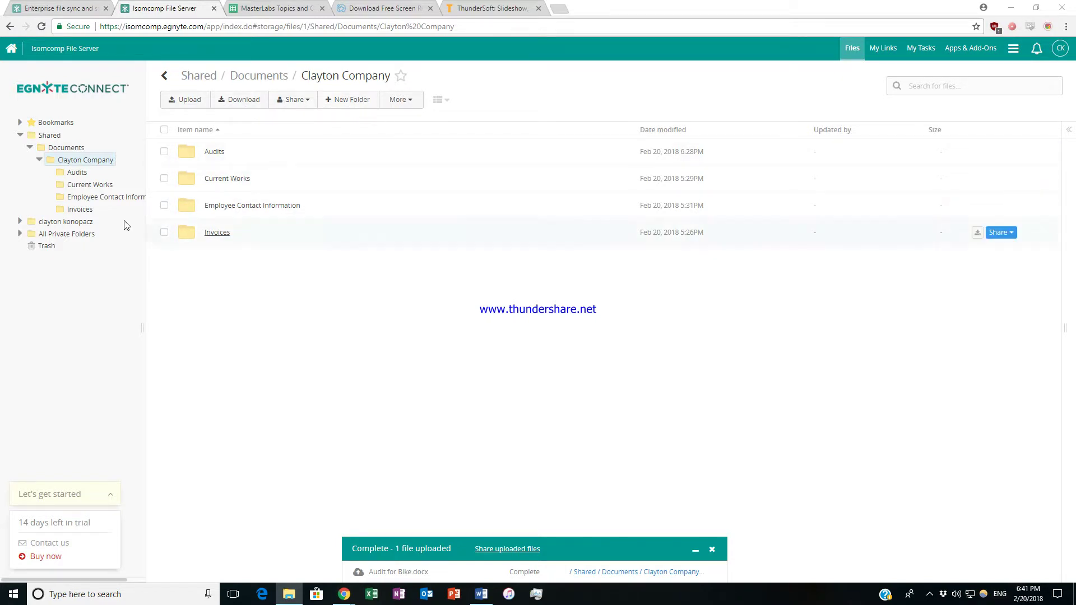
click(398, 102)
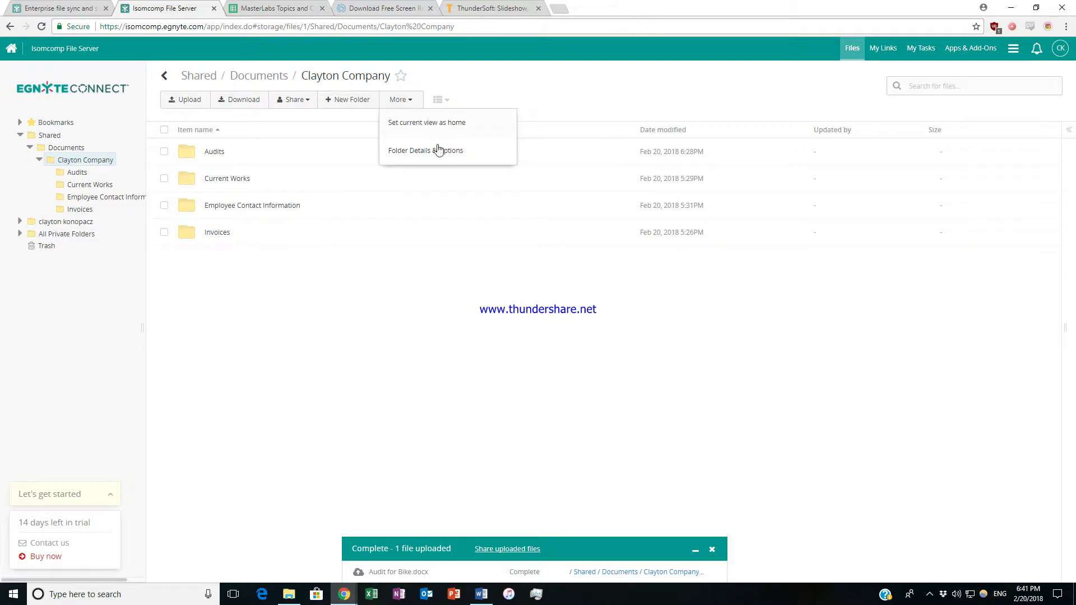
click(552, 105)
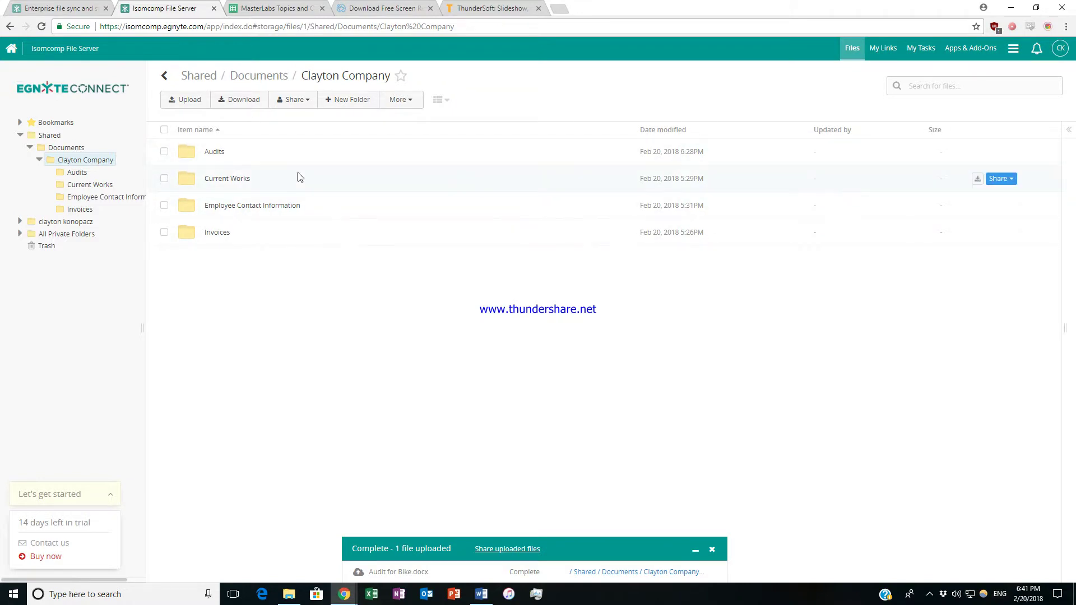
click(222, 179)
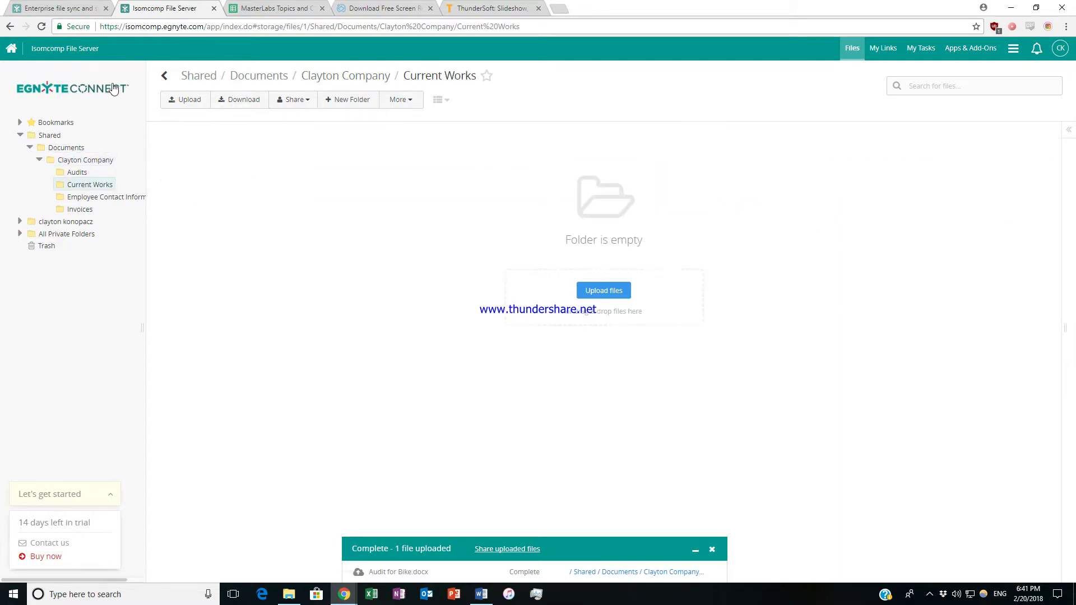
click(164, 75)
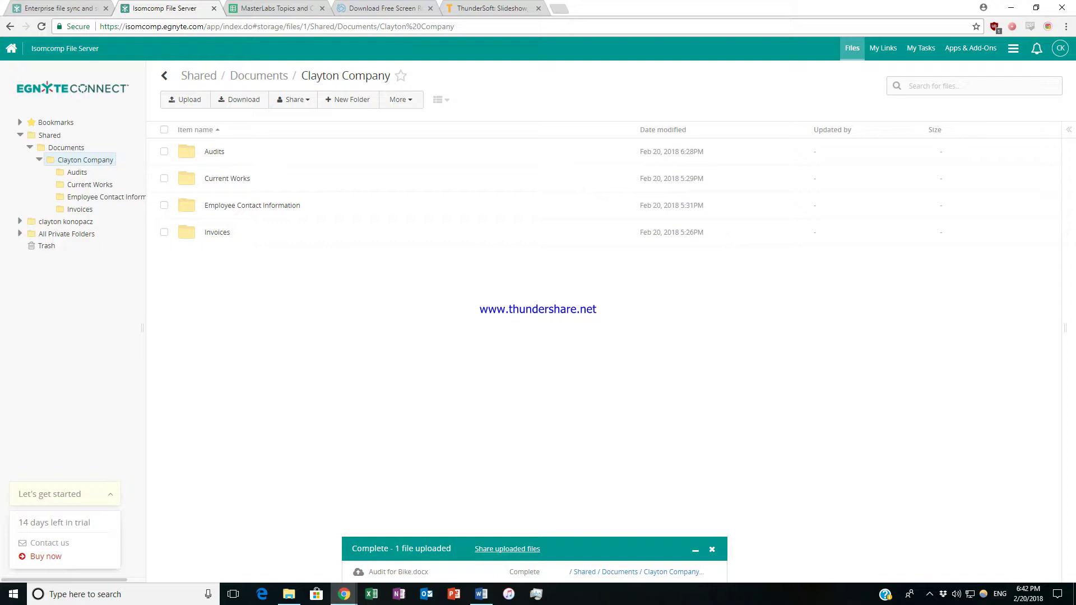
Drag Audit for Bike.docx from File Explorer into Egnyte and open the Audits folder.
click(288, 594)
drag(723, 82, 613, 96)
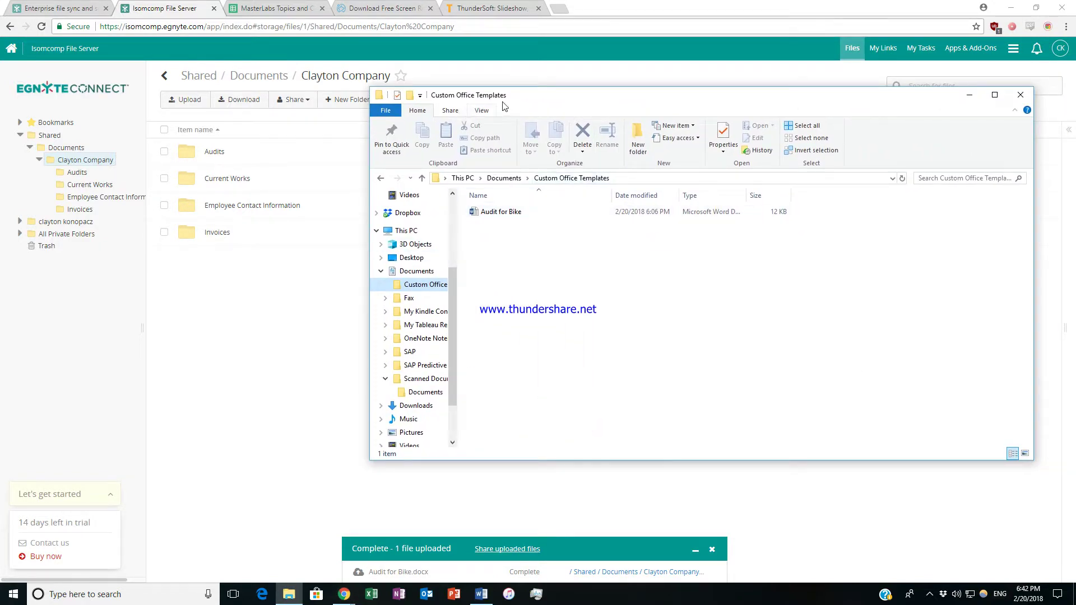
drag(502, 212, 224, 157)
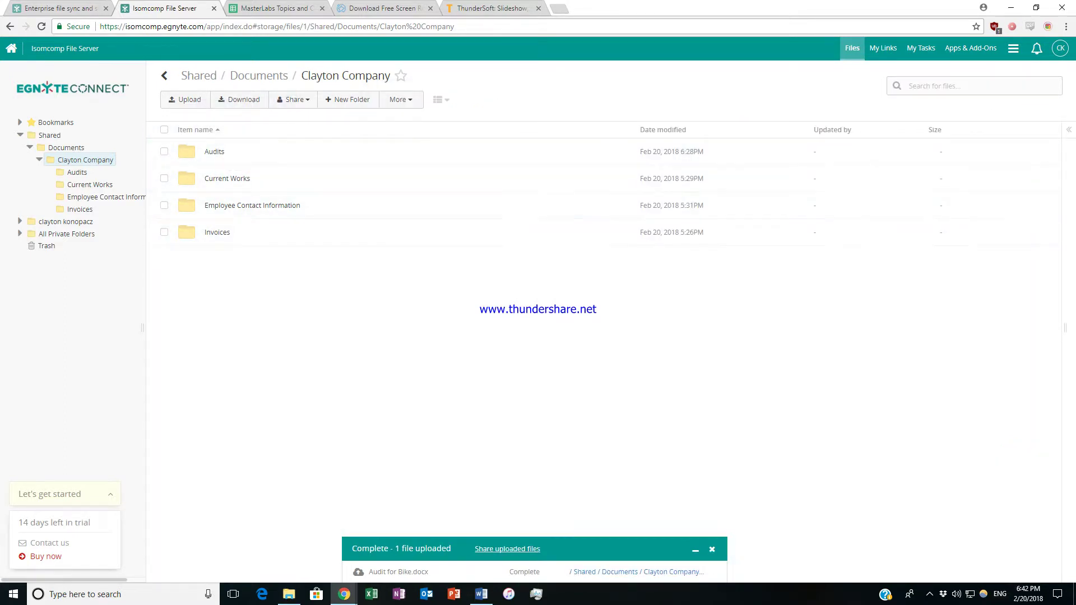
click(216, 151)
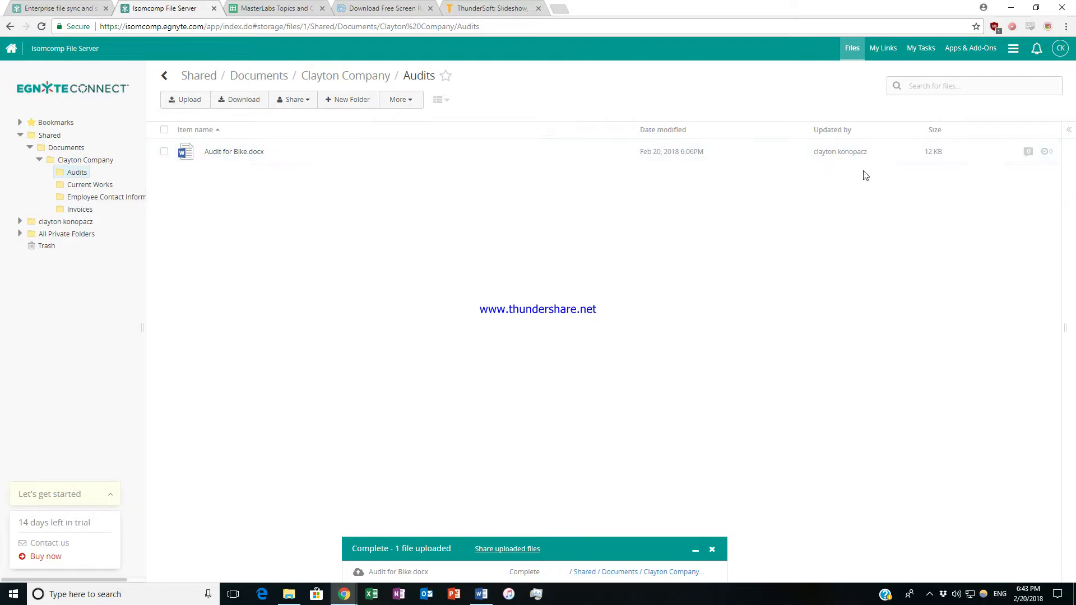
Preview Audit for Bike.docx with its comments, then close the preview back to Audits.
mouse_move(927, 156)
click(226, 153)
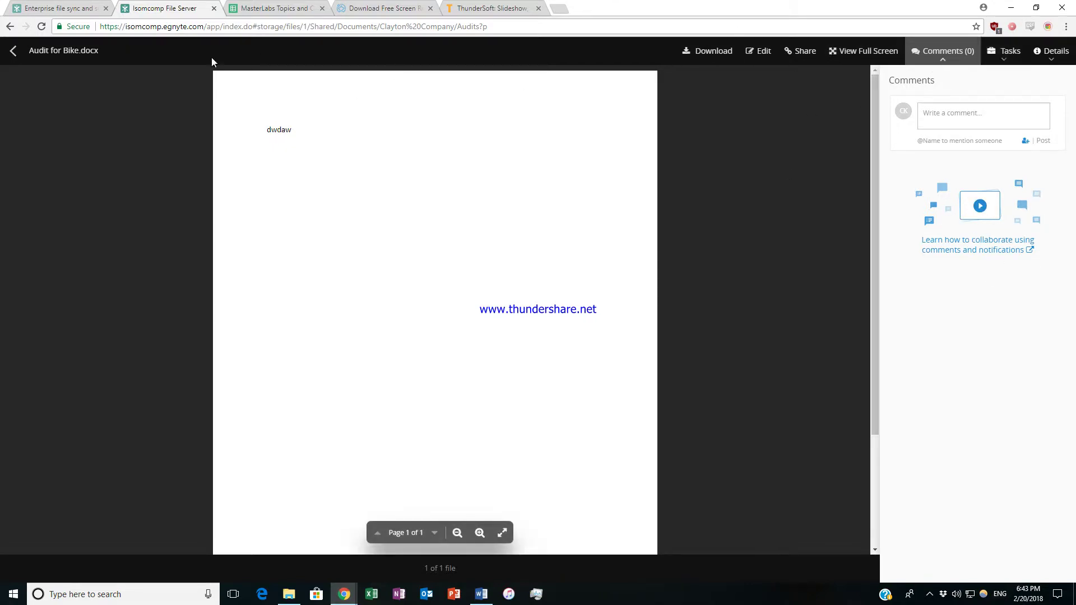
click(13, 51)
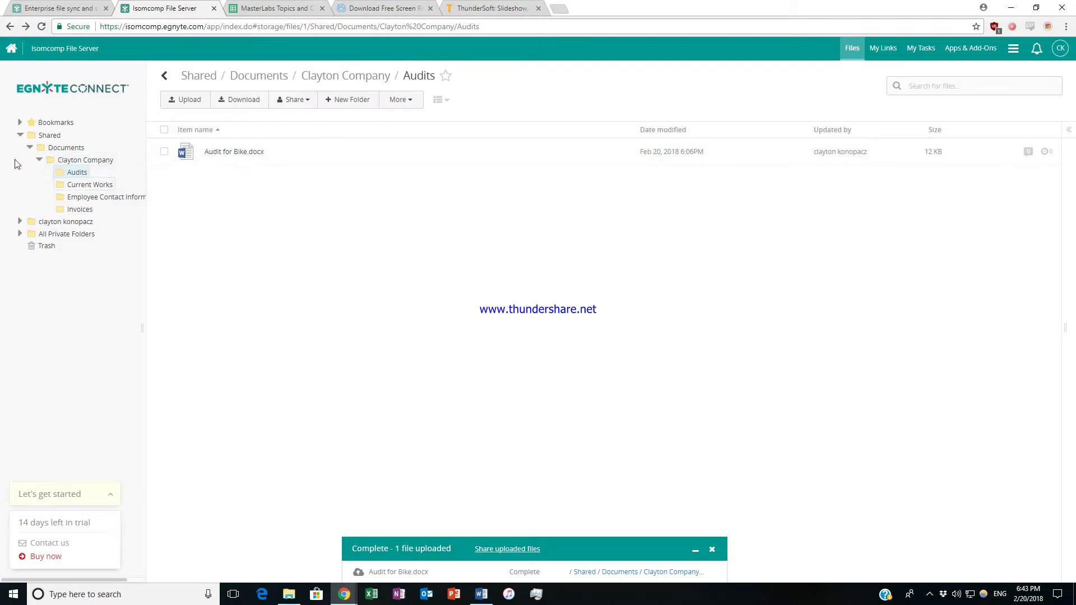
Collapse Clayton Company, browse your private folder and All Private Folders, then go to My Links.
click(38, 161)
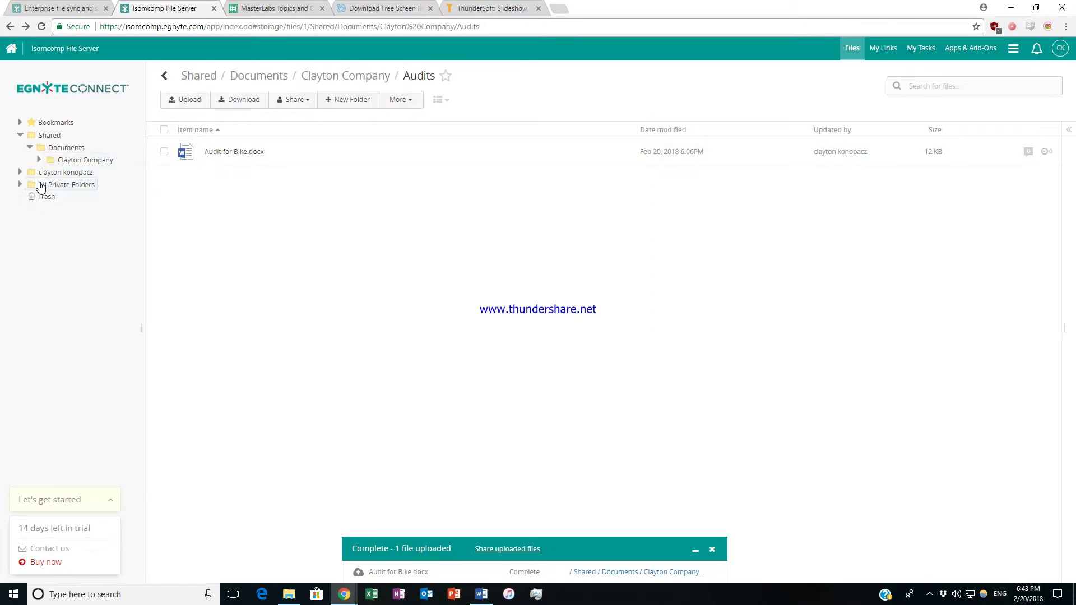
click(64, 172)
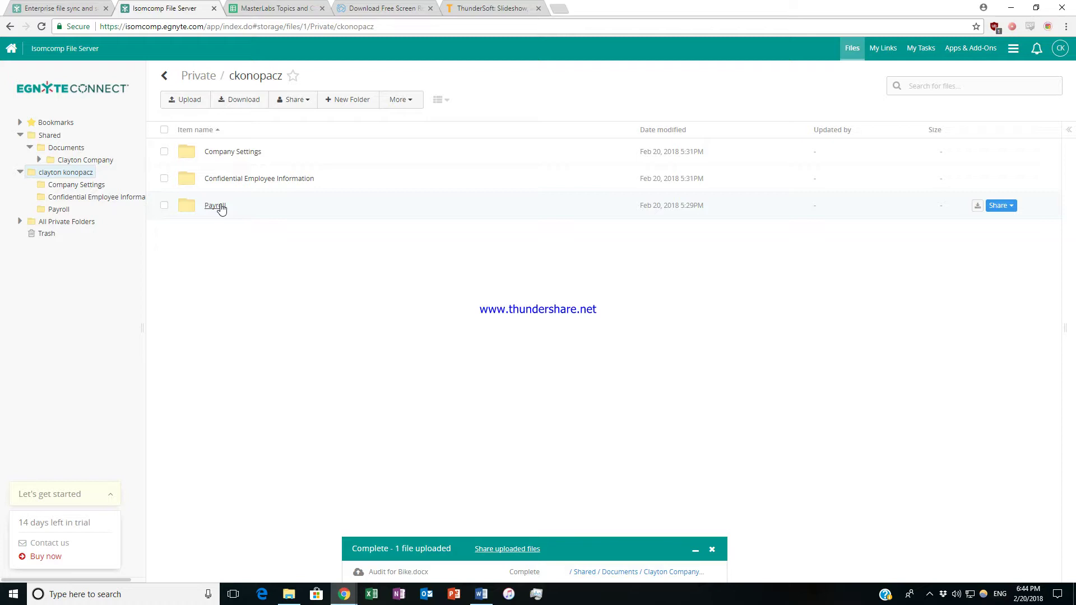
click(73, 223)
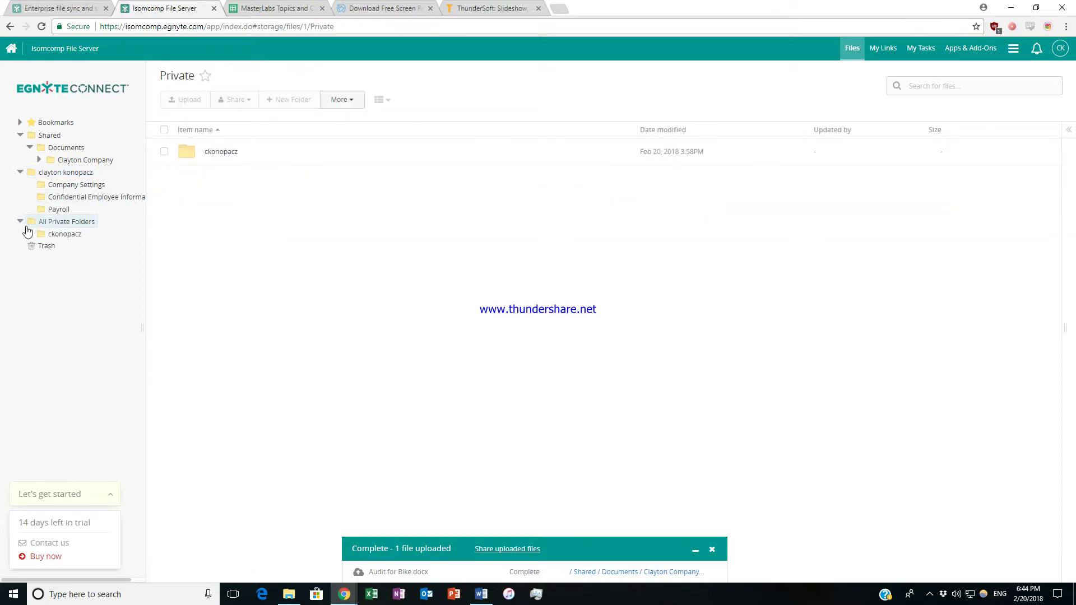
click(72, 235)
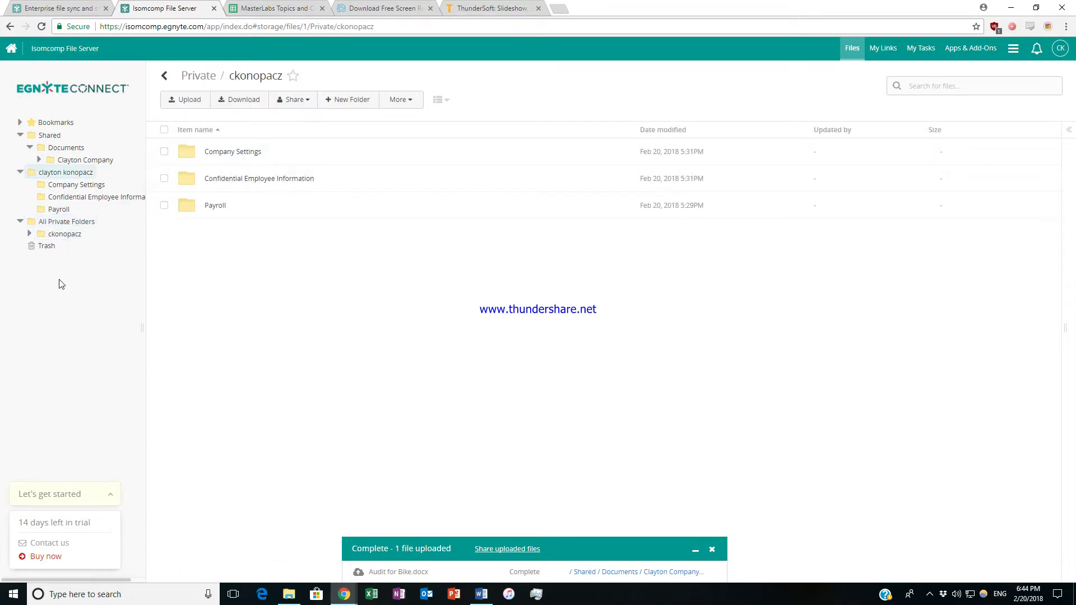
click(20, 222)
click(884, 49)
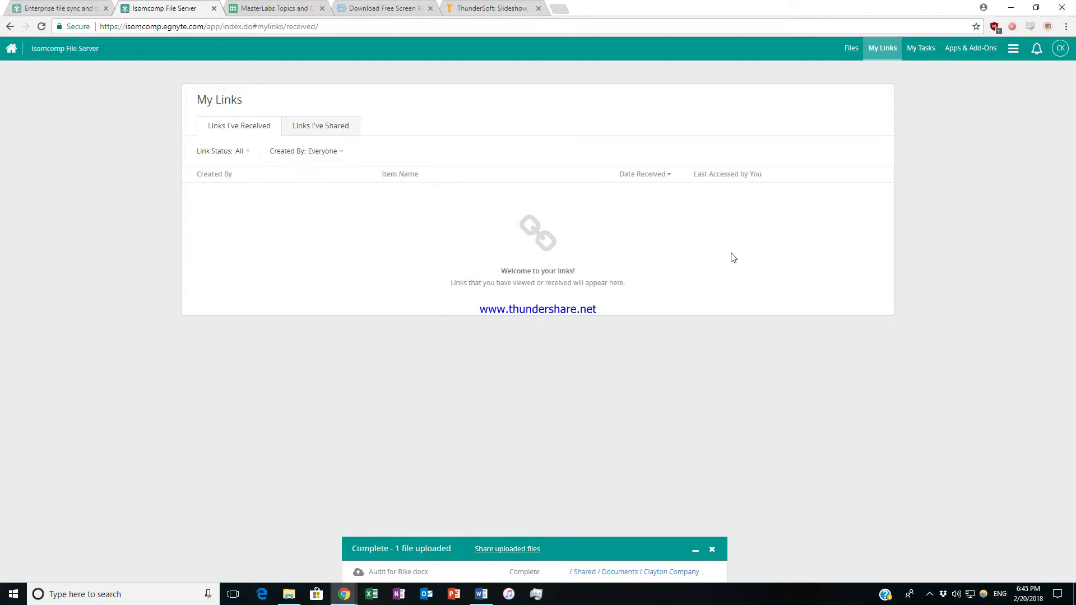
View Links I've Shared and Links I've Received, then go to the My Tasks page.
click(327, 126)
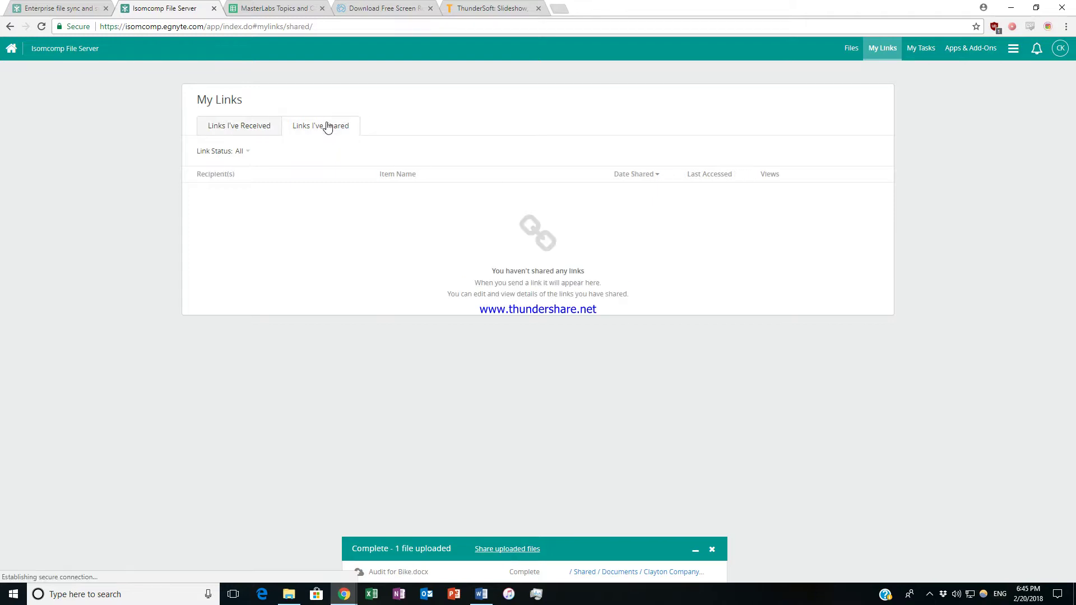
click(241, 132)
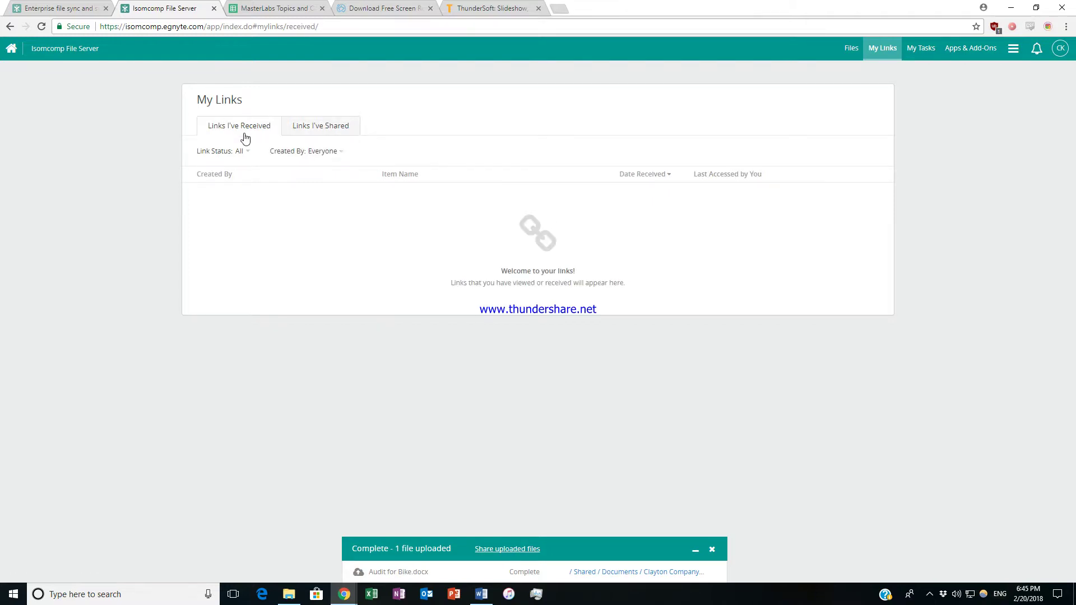
click(922, 49)
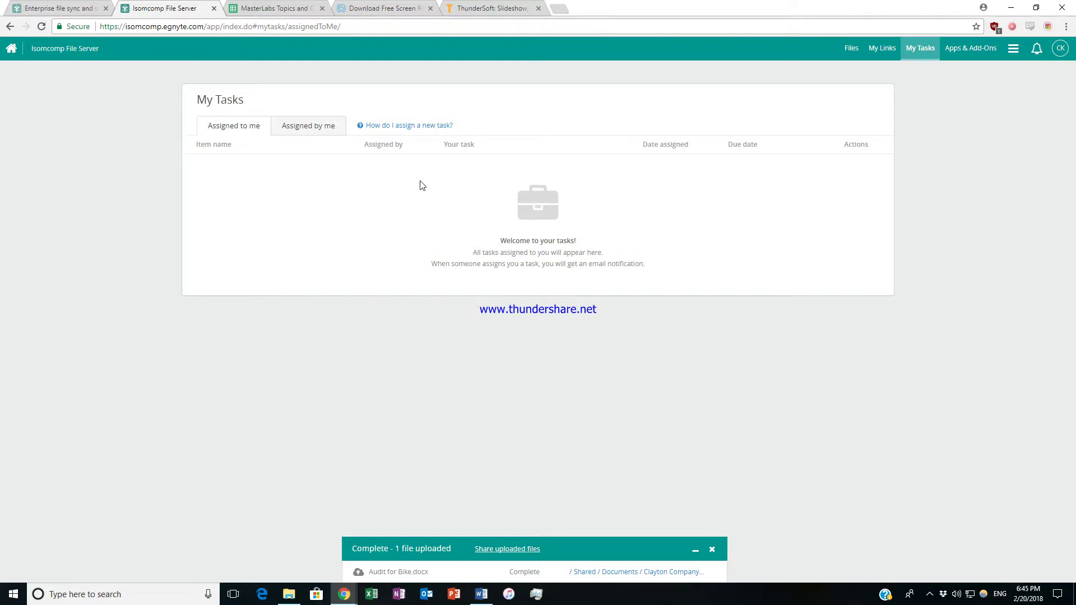
Check the Assigned by me tasks tab, then go to the Apps & Add-Ons Egnyte Builder page.
click(323, 130)
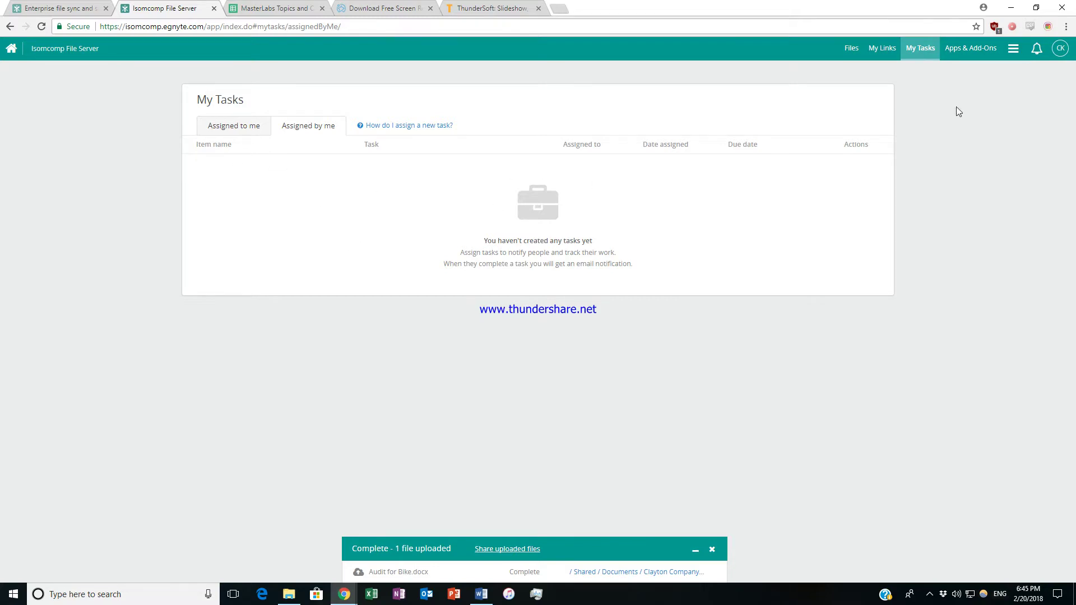
click(966, 50)
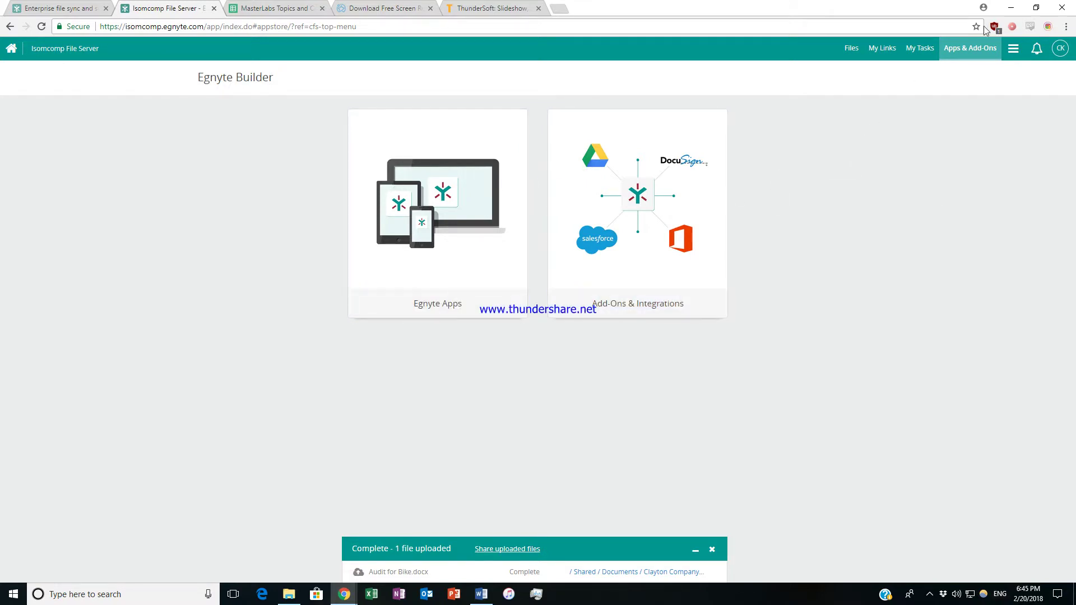
Review storage used and growth charts in the Reports Center, then open the General configuration settings.
click(1015, 51)
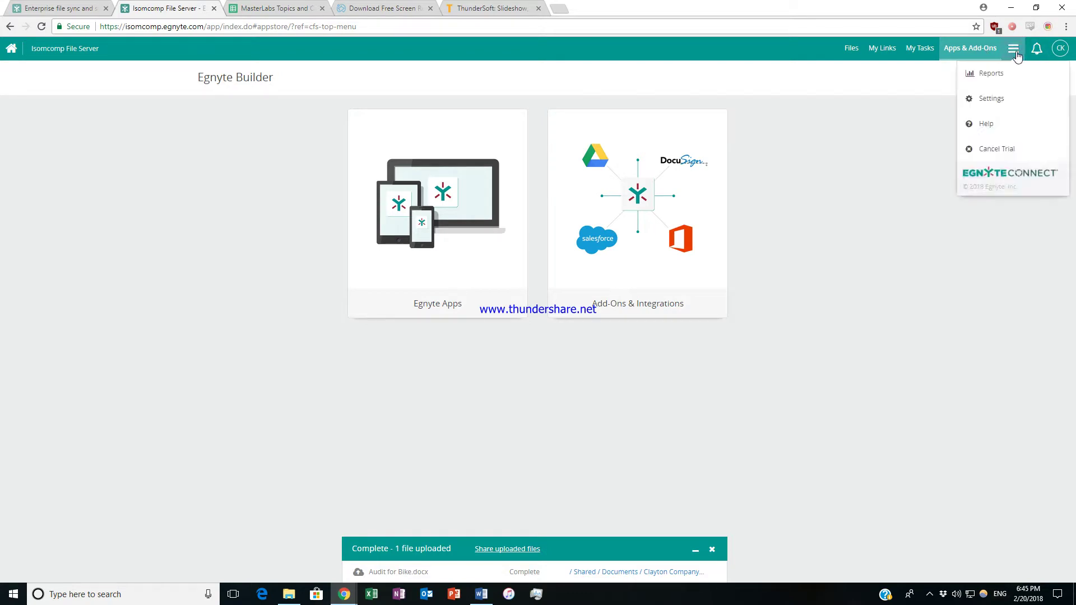
click(1004, 73)
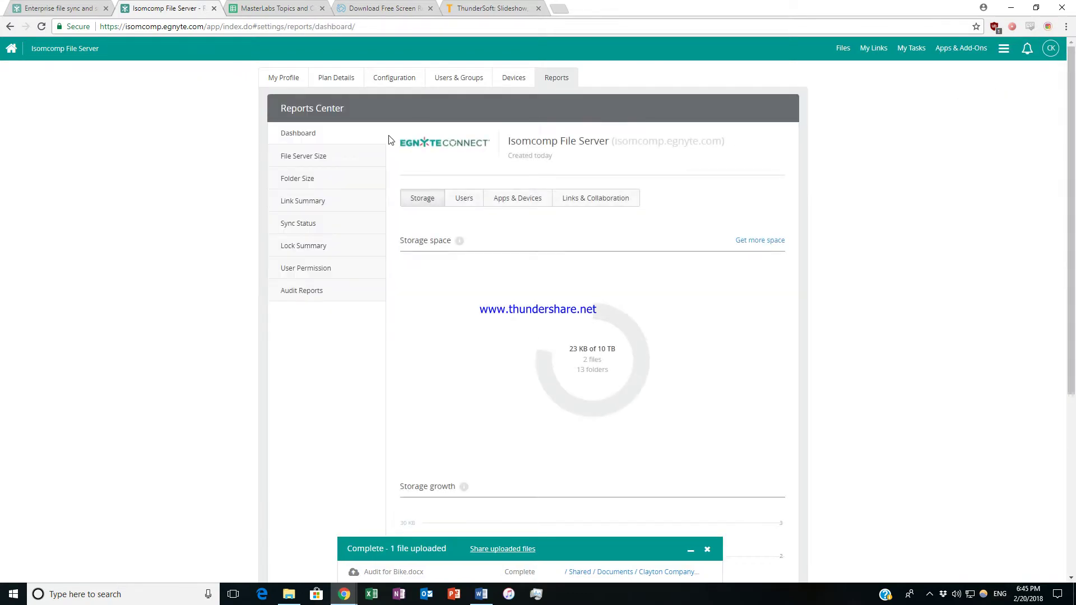
click(1004, 52)
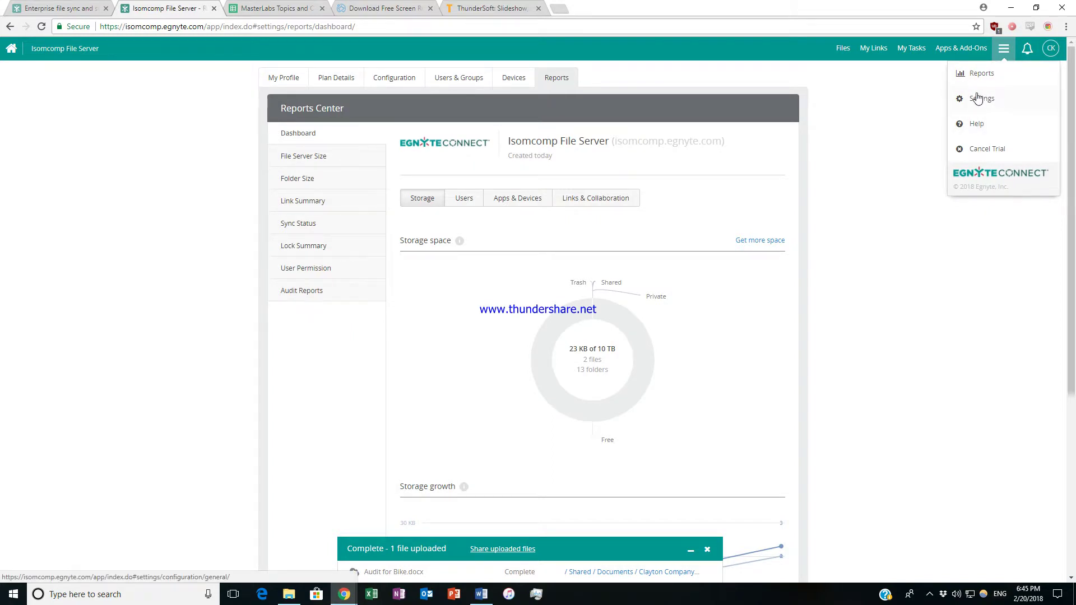
click(687, 191)
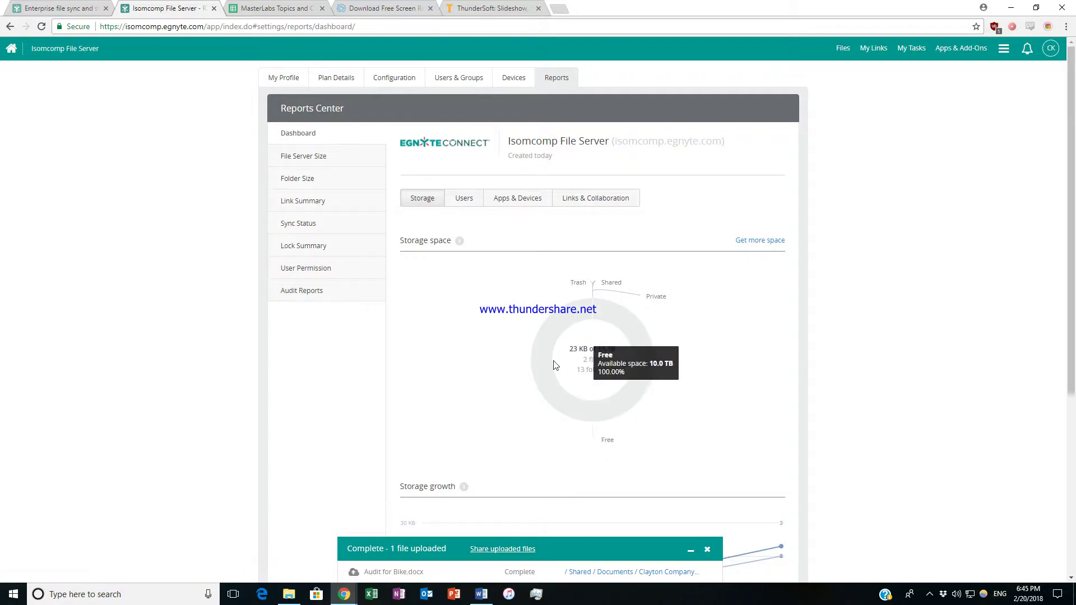
scroll(762, 406, down, 4)
scroll(761, 395, down, 1)
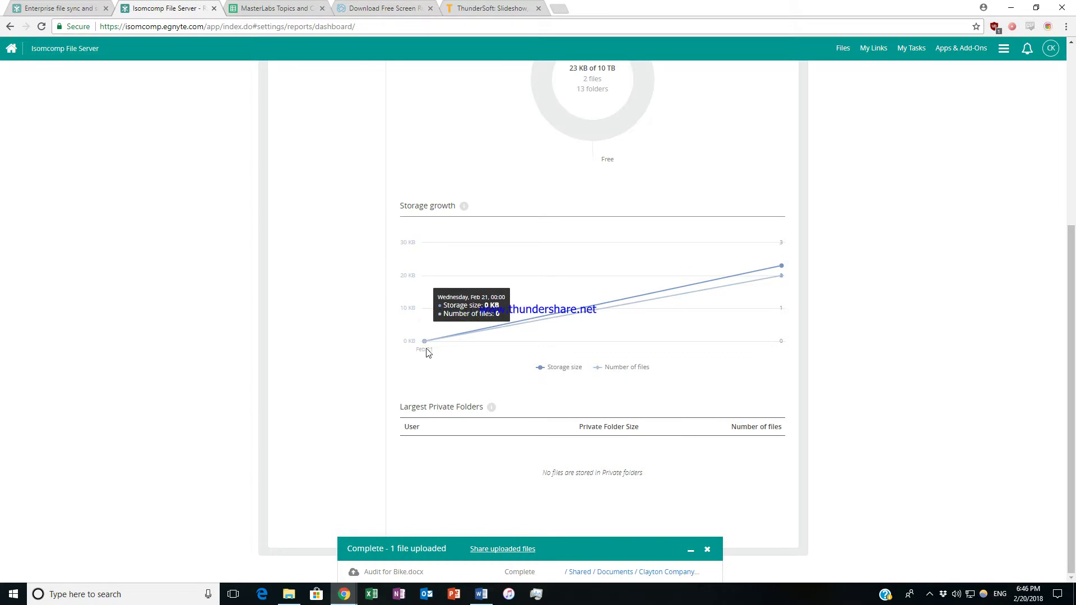
scroll(916, 322, up, 5)
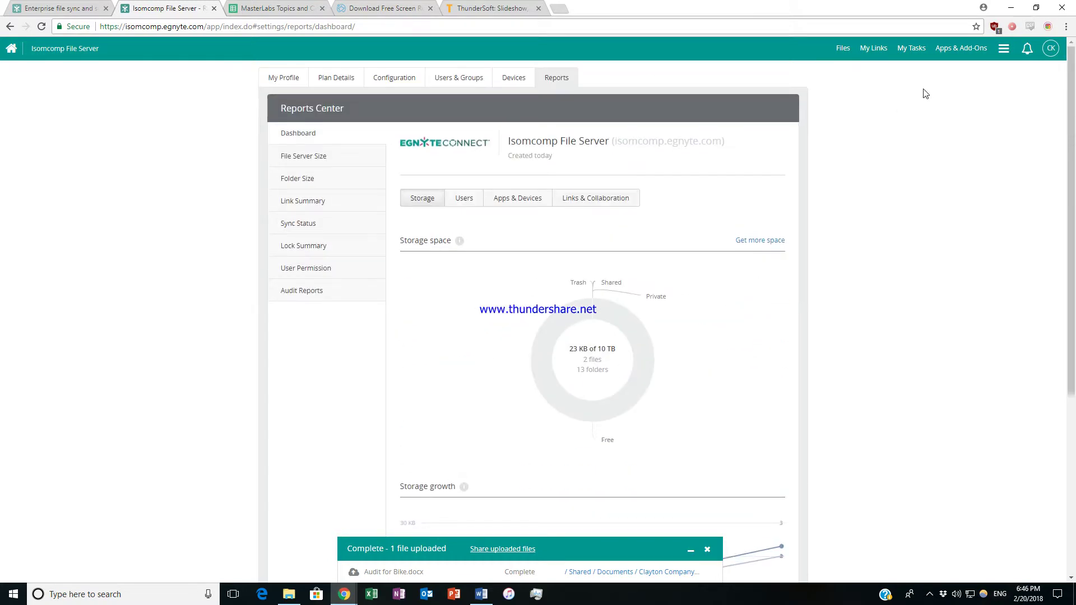
click(1005, 54)
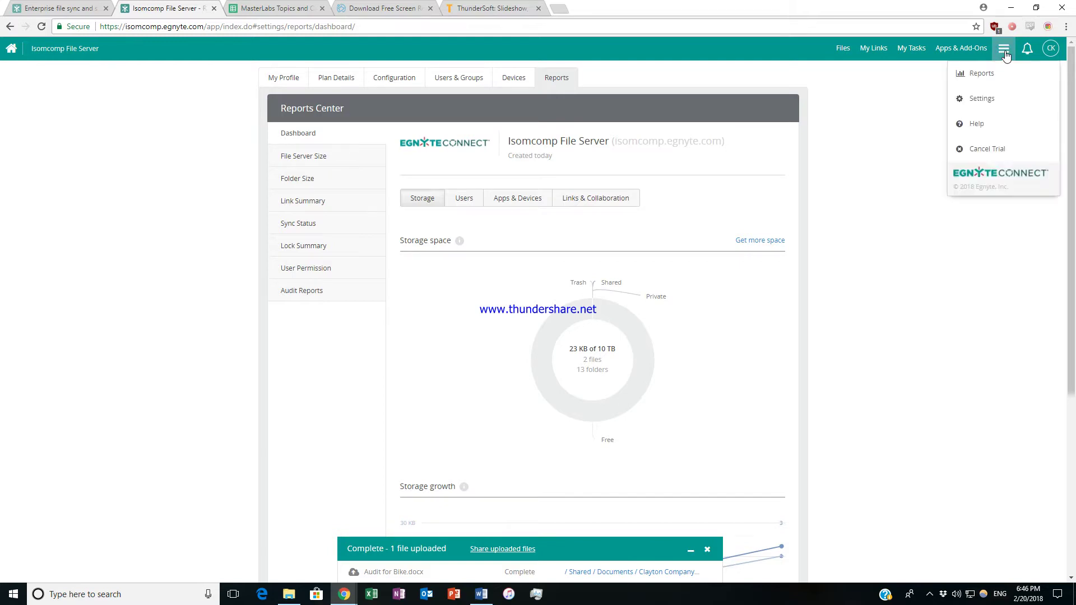
click(995, 110)
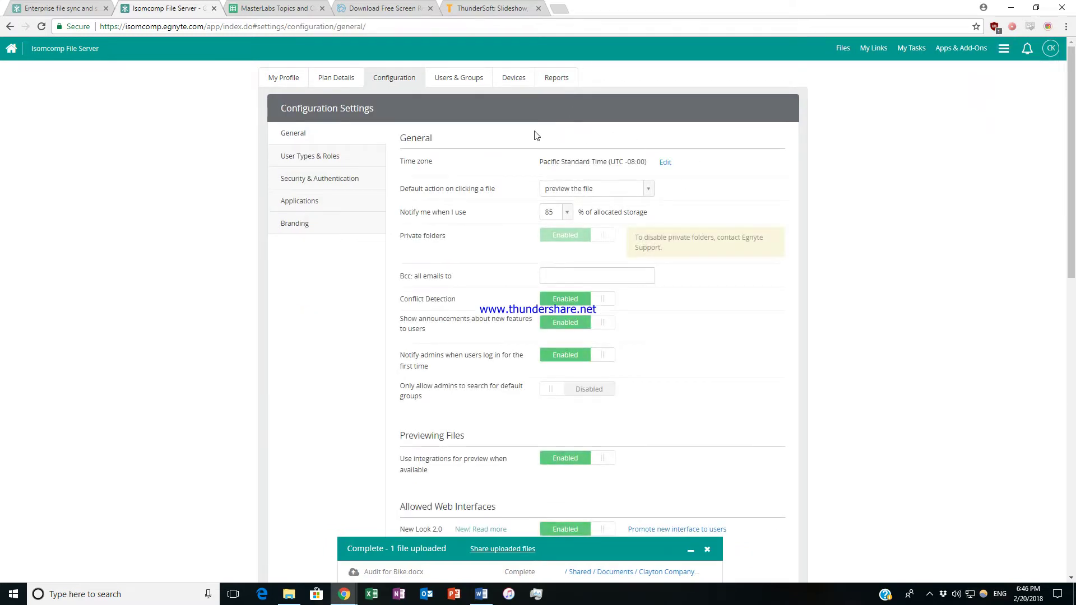
scroll(535, 136, down, 3)
scroll(464, 66, up, 3)
scroll(737, 291, down, 5)
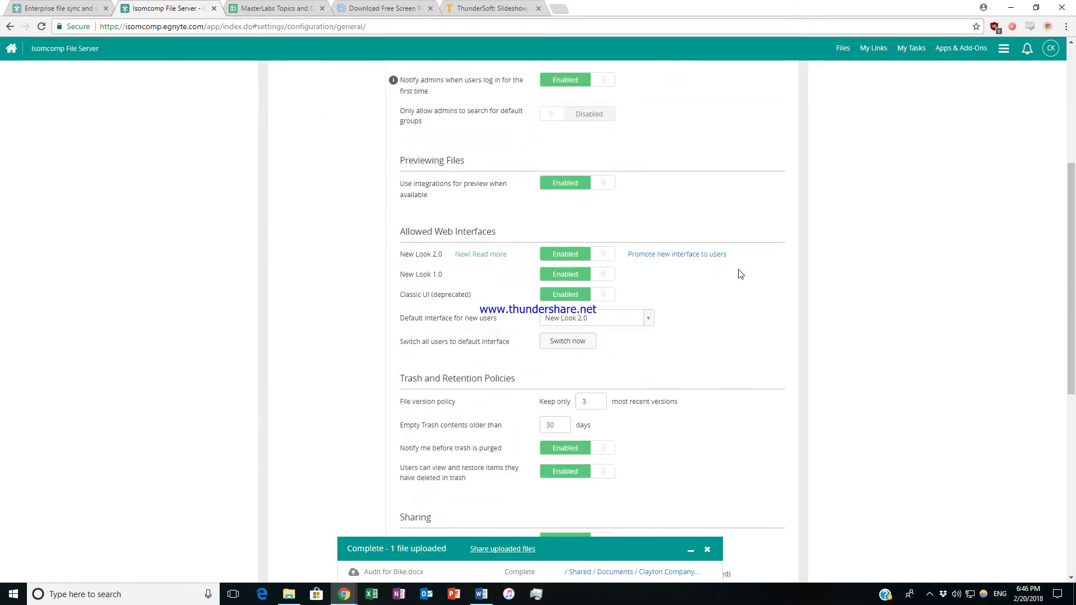
scroll(673, 163, down, 6)
scroll(897, 213, down, 2)
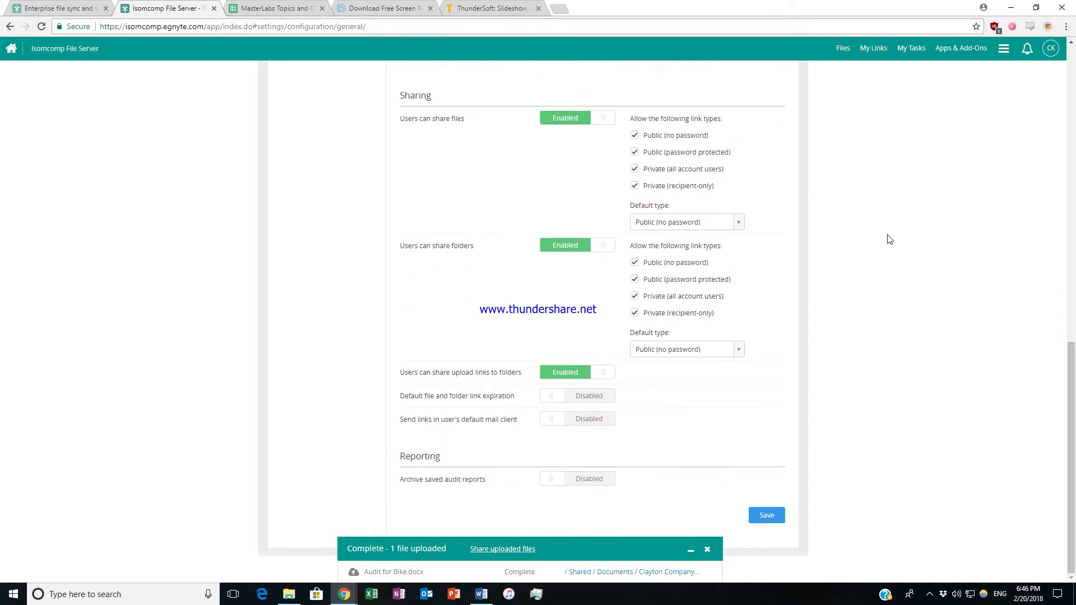
scroll(883, 235, up, 12)
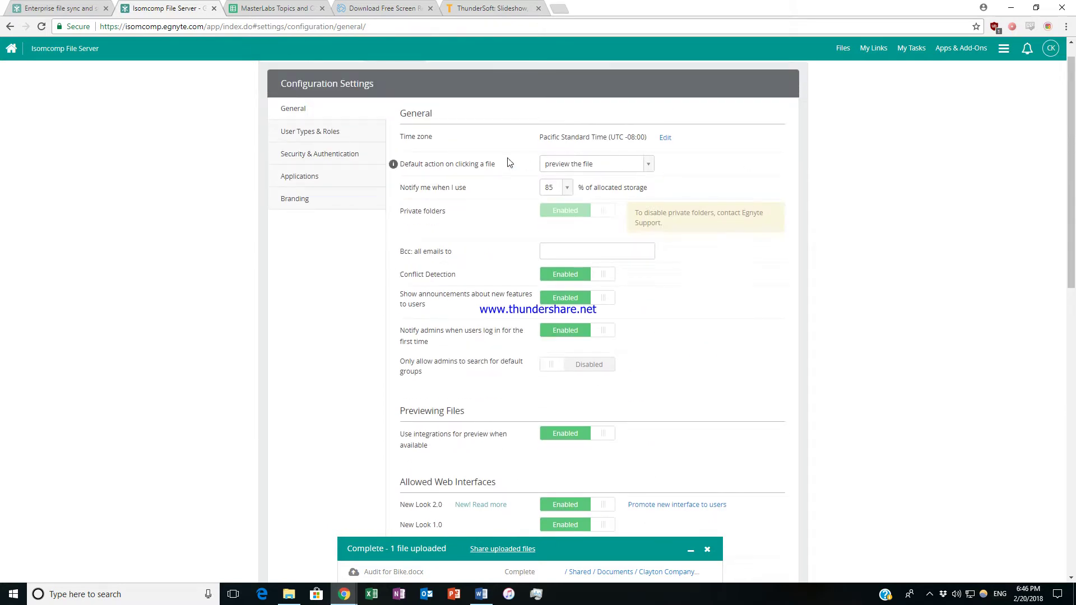
scroll(510, 162, up, 1)
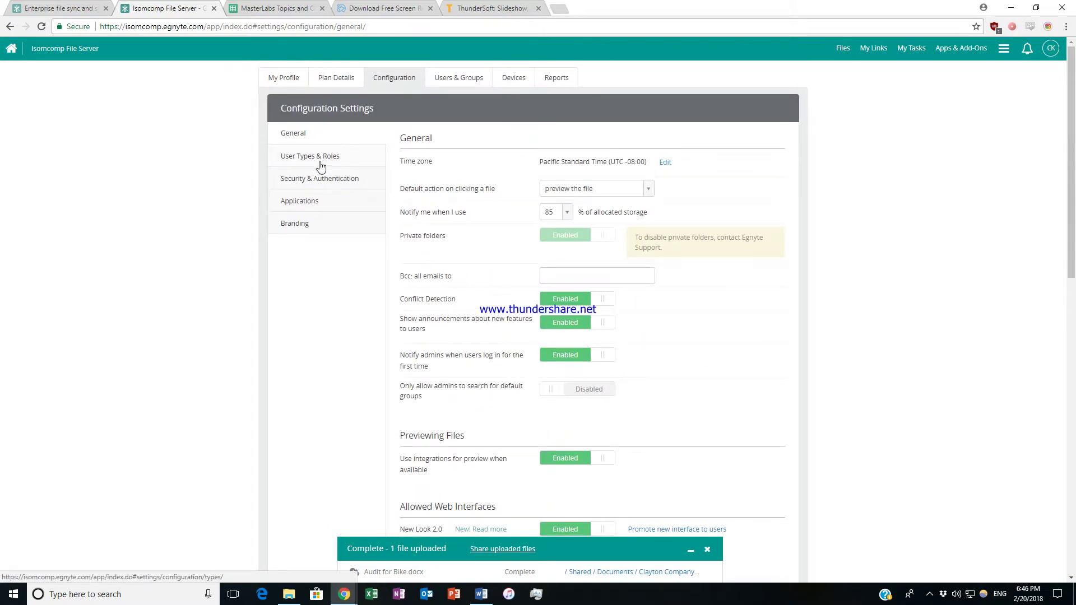
click(843, 49)
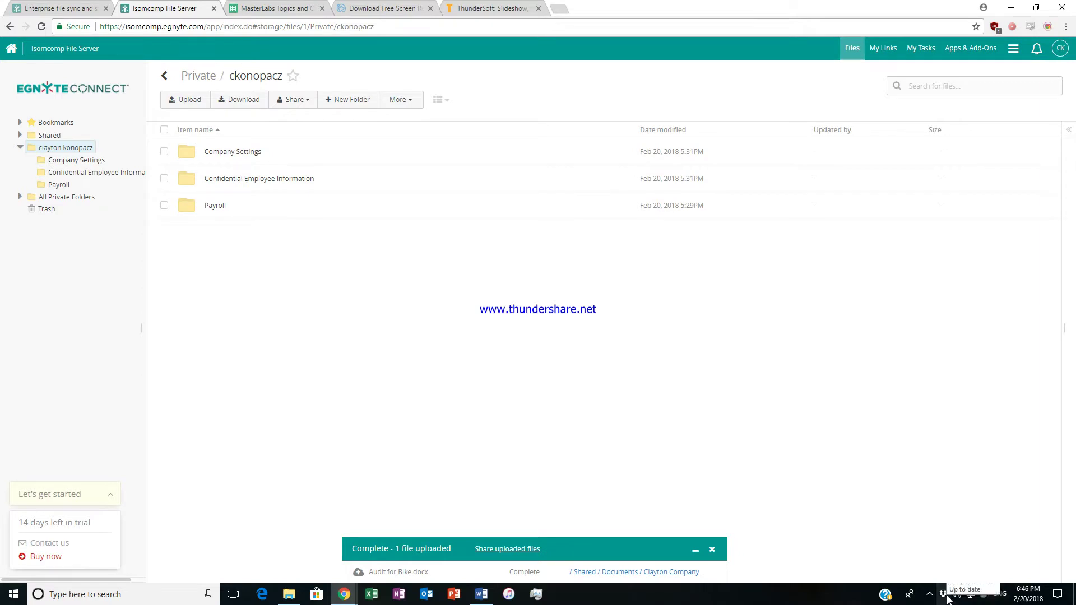
Navigate the tree through Shared > Documents > Clayton Company to the Audits folder.
click(930, 594)
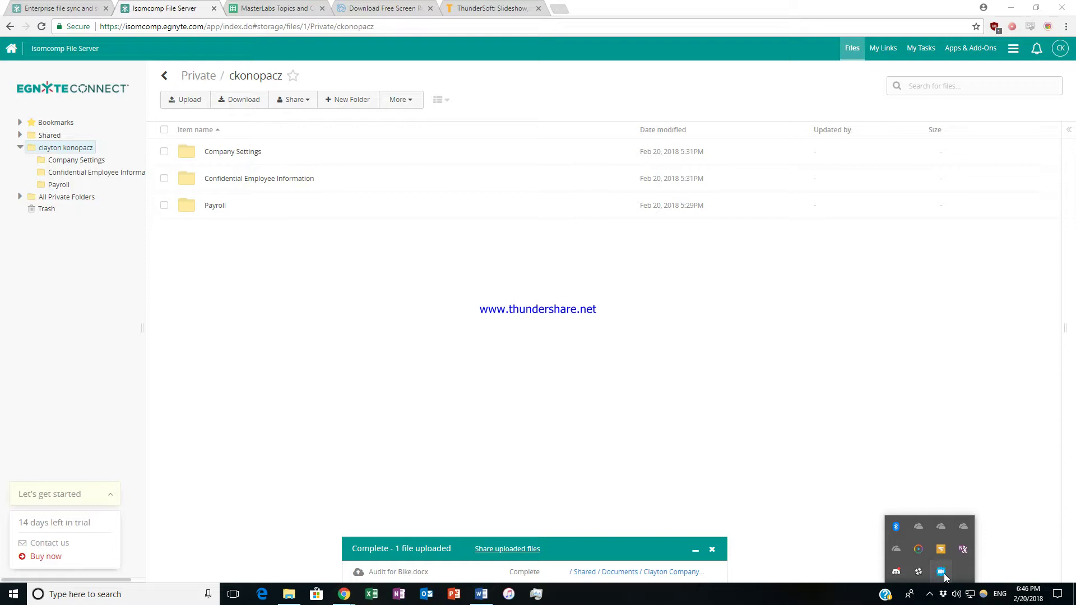
right_click(944, 578)
click(978, 552)
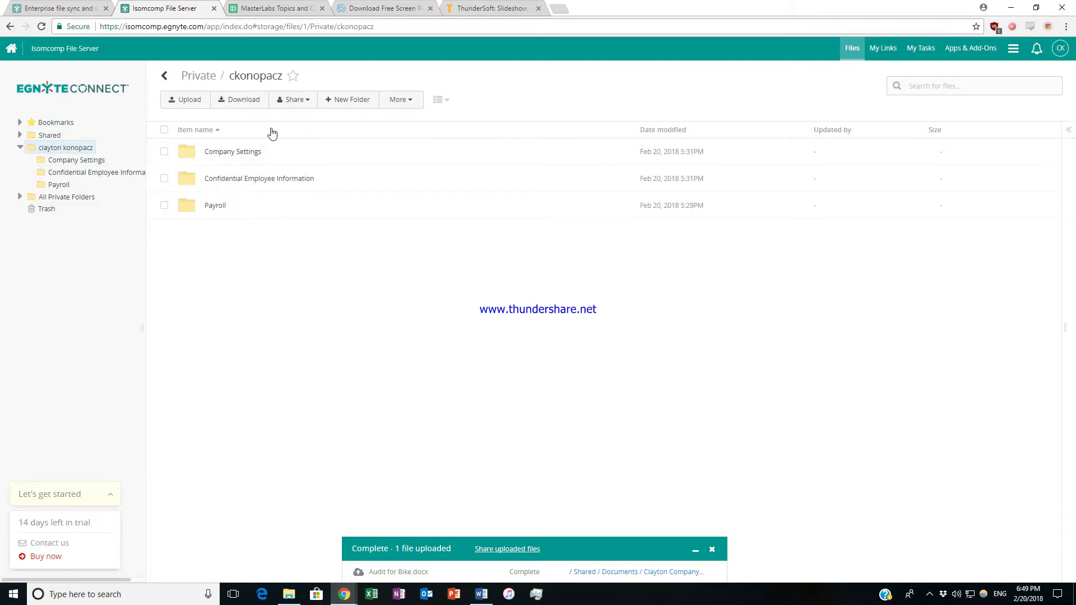
click(49, 135)
click(65, 148)
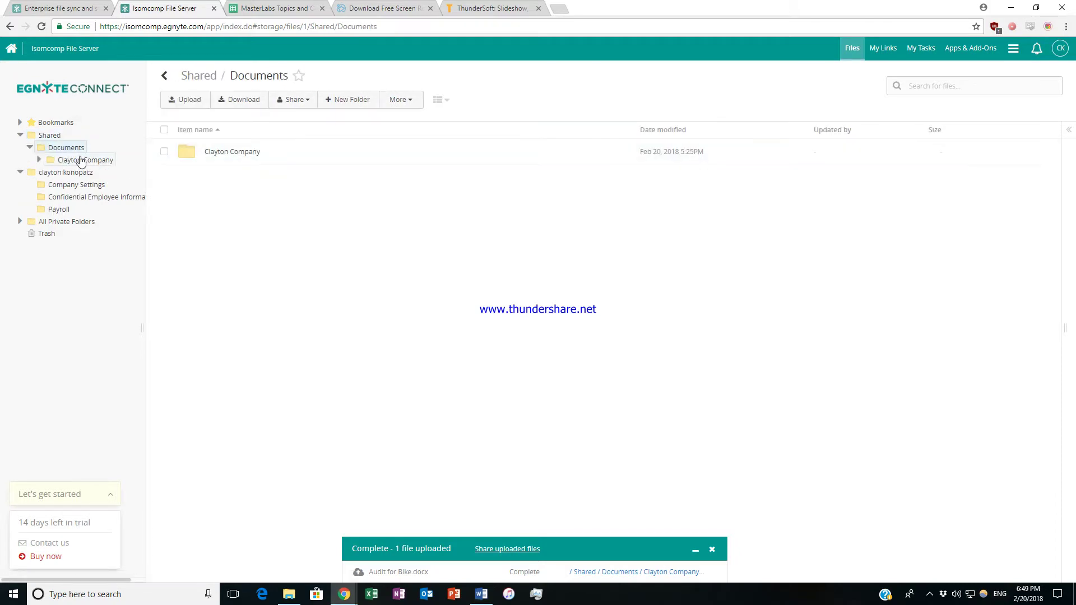
click(78, 161)
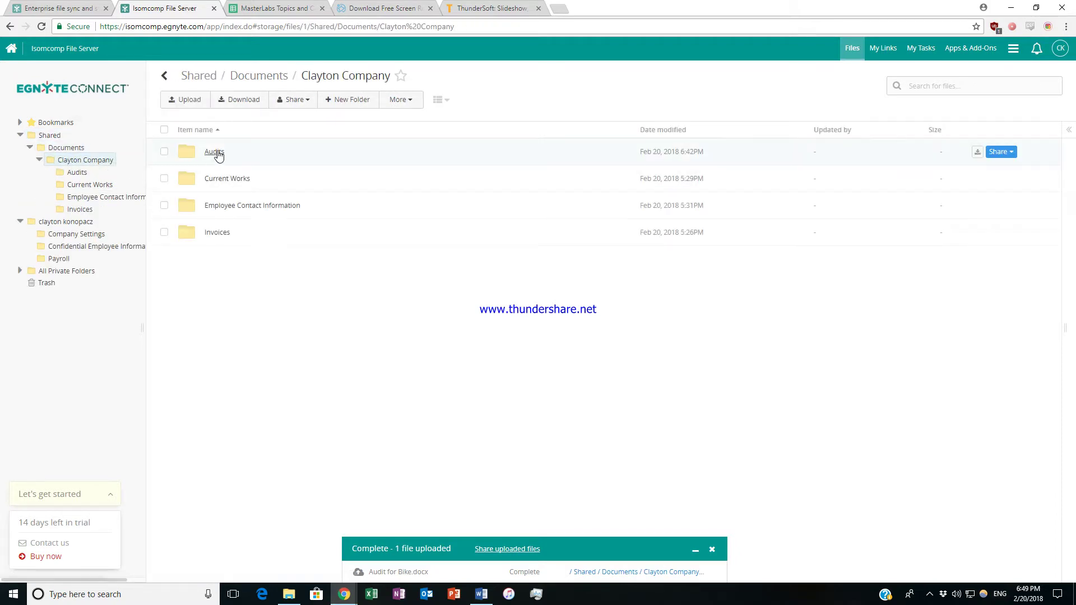
click(214, 153)
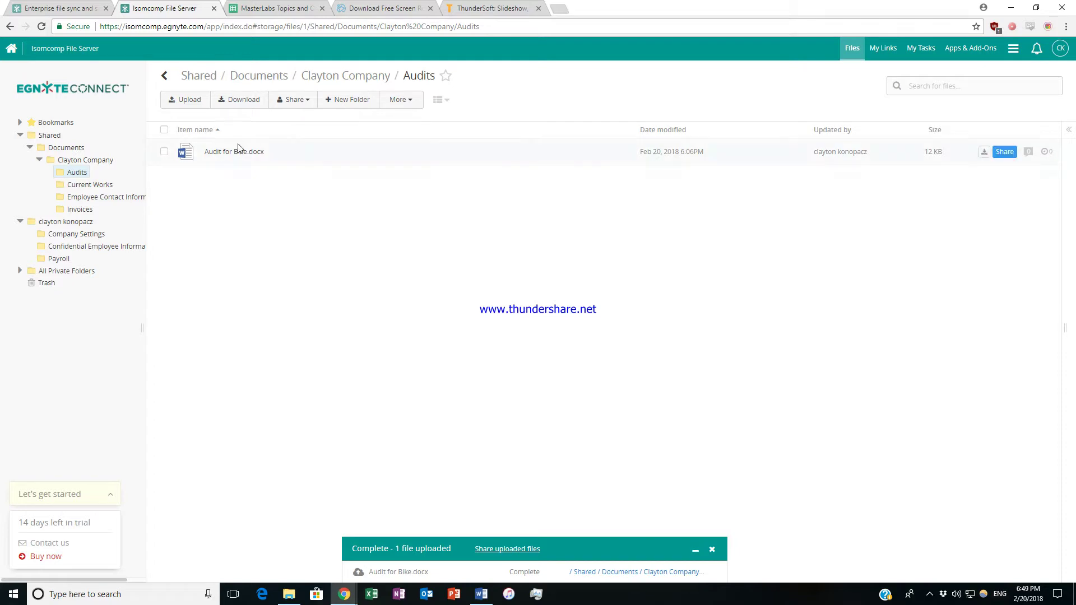
click(235, 99)
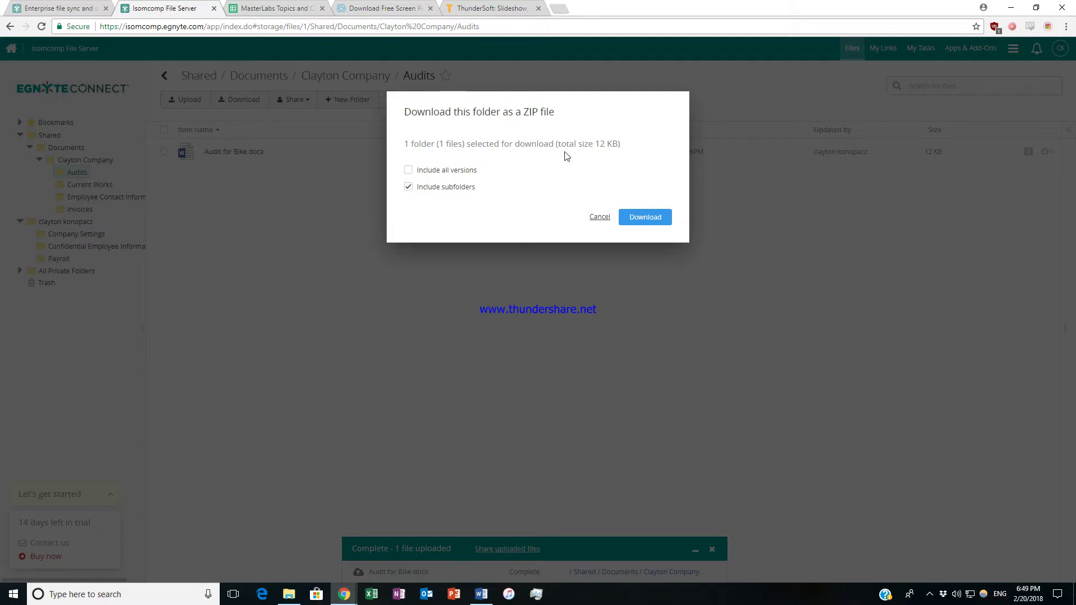
click(601, 217)
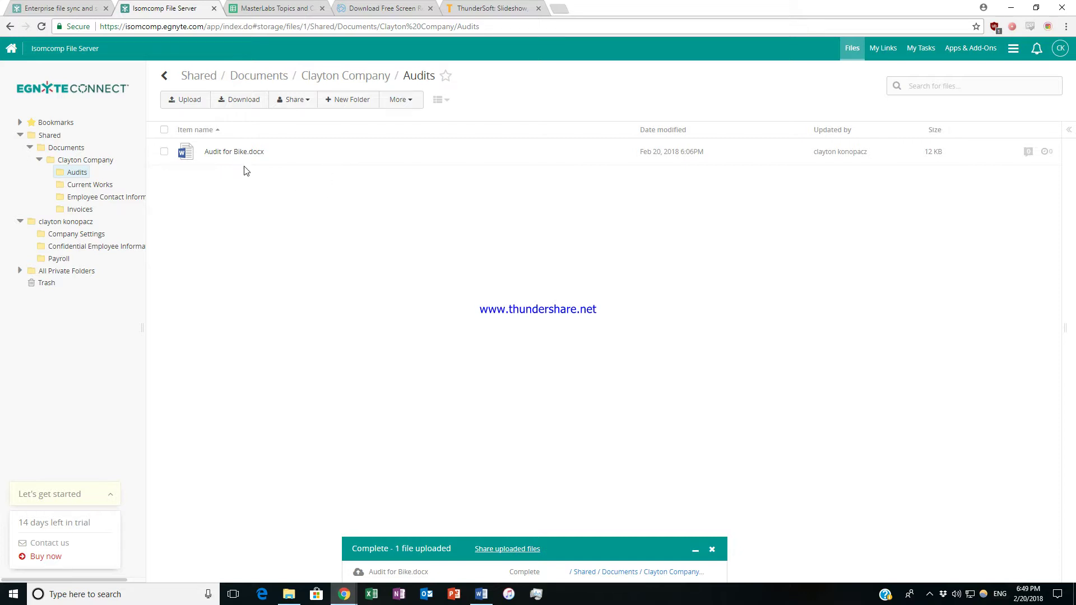
Revisit Shared and Audits, then open file search with Any location, type, time and updater filters.
mouse_move(249, 162)
click(56, 136)
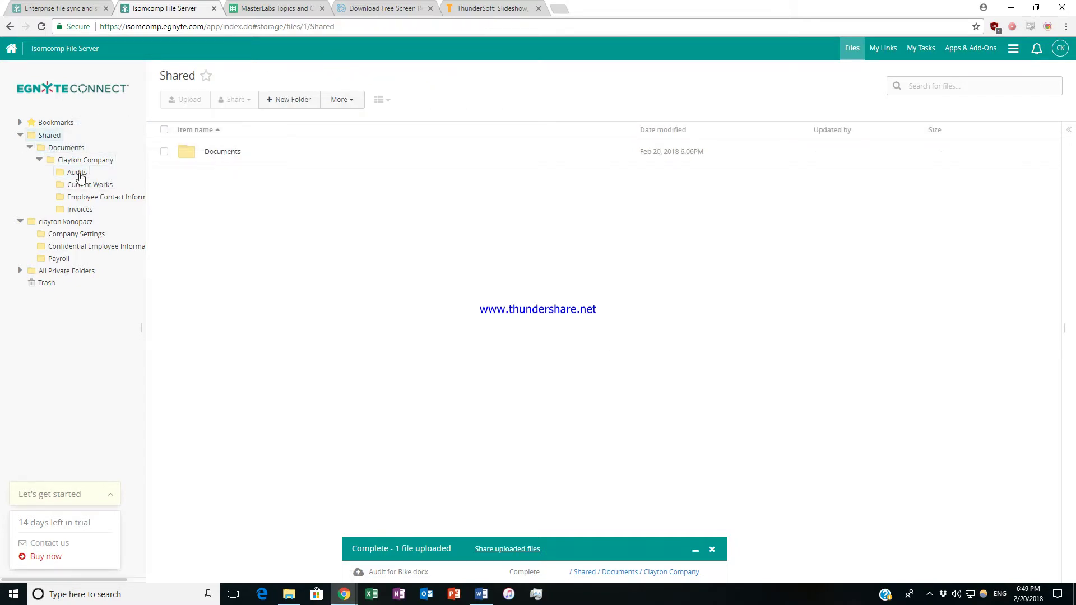
click(78, 173)
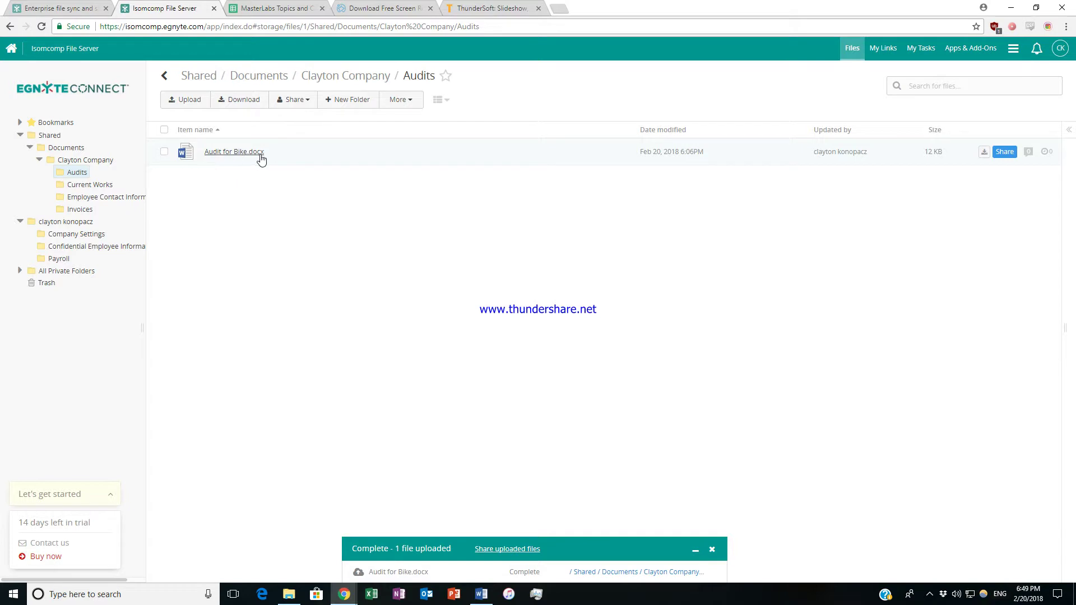
click(56, 132)
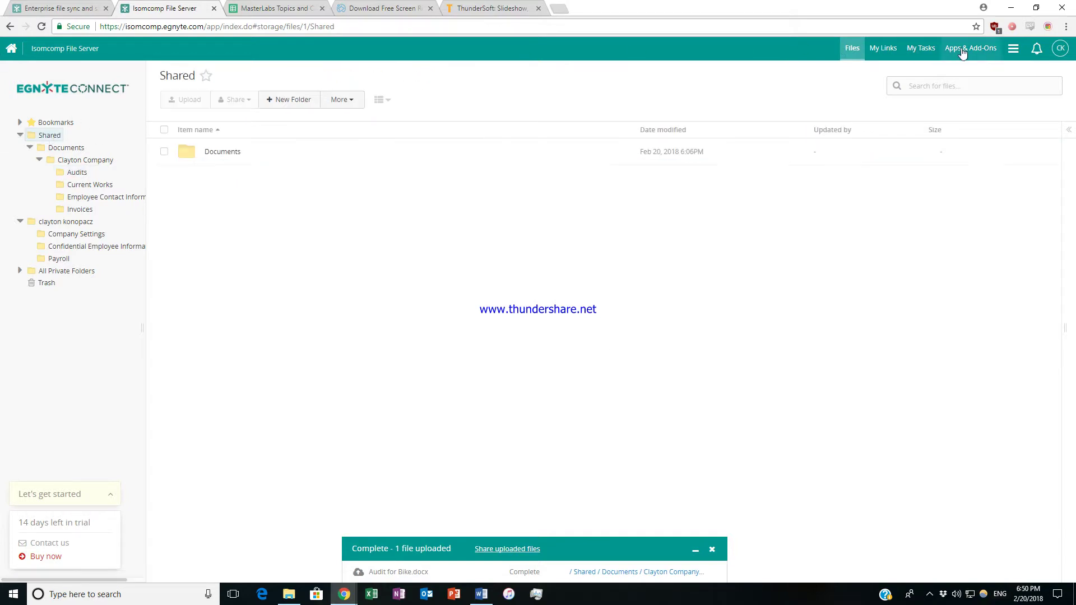
click(956, 79)
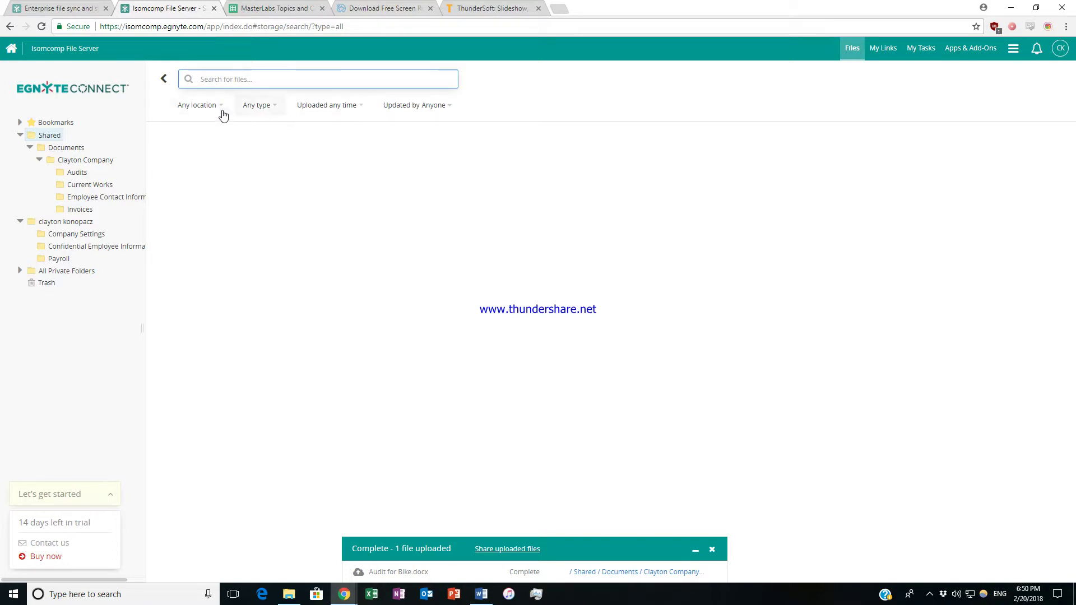
click(363, 107)
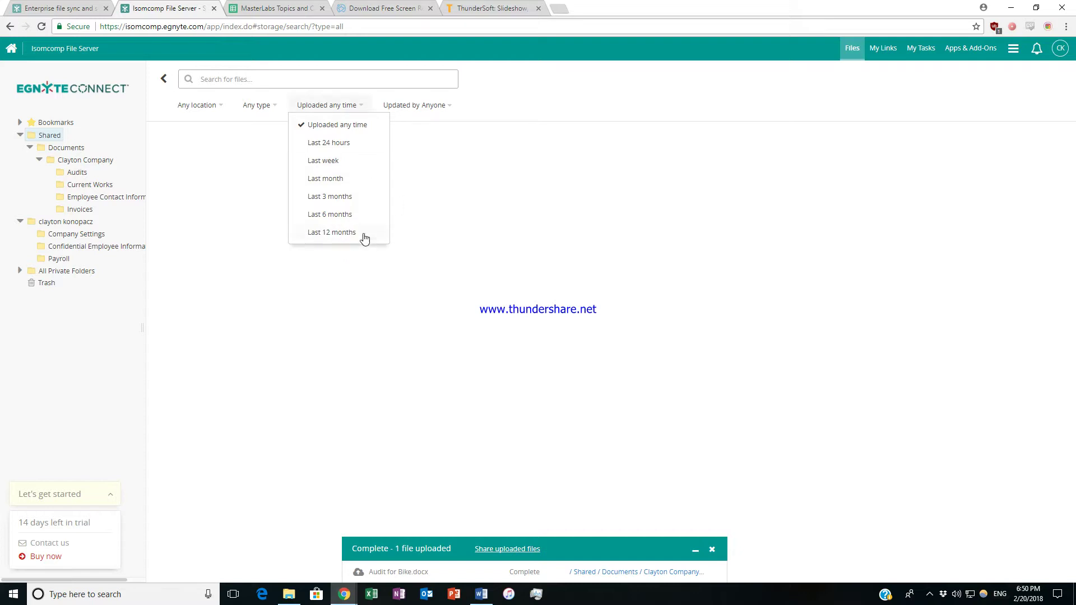
click(432, 106)
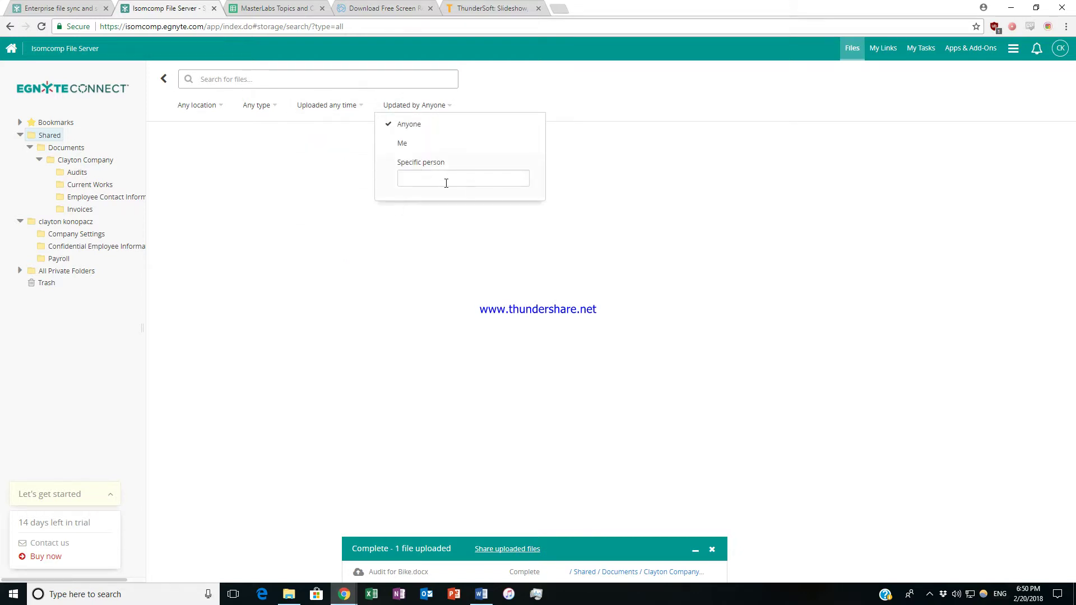
click(303, 105)
click(197, 105)
click(259, 105)
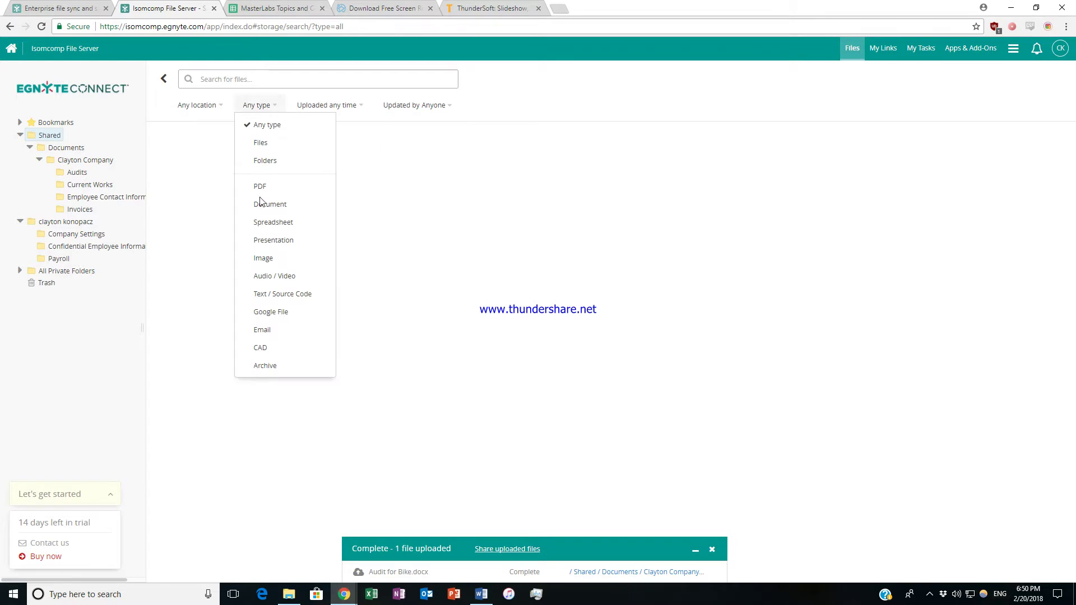
click(257, 77)
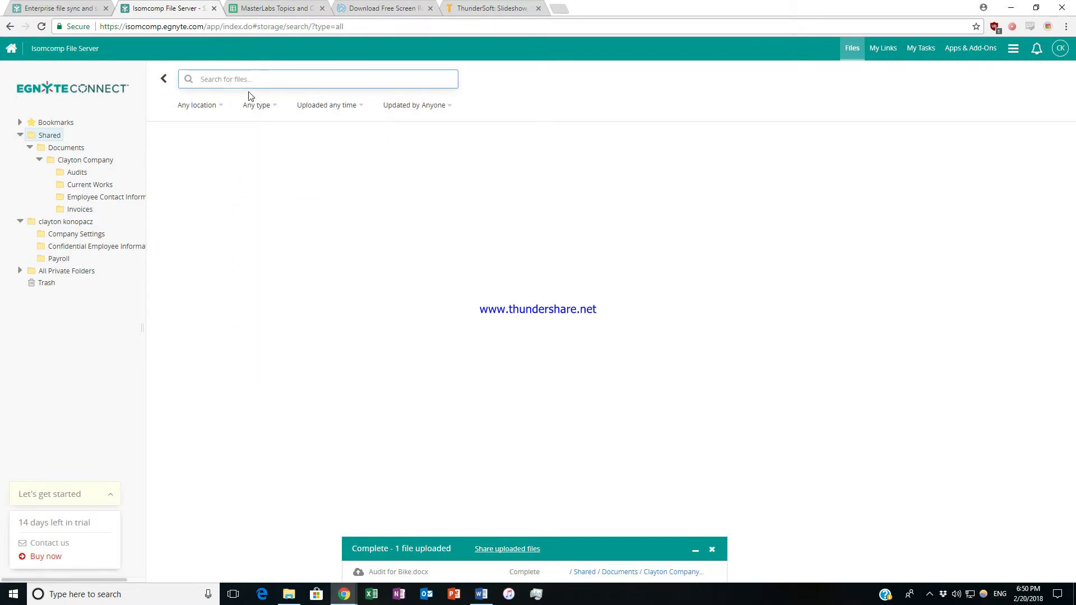
text(dox)
key(Return)
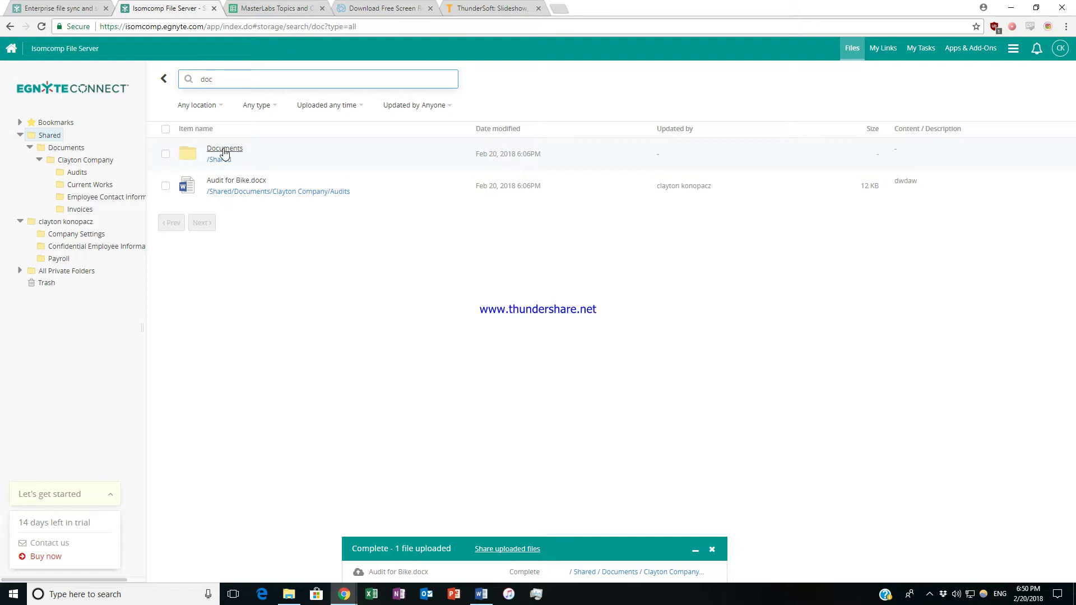
key(ctrl+a)
key(BackSpace)
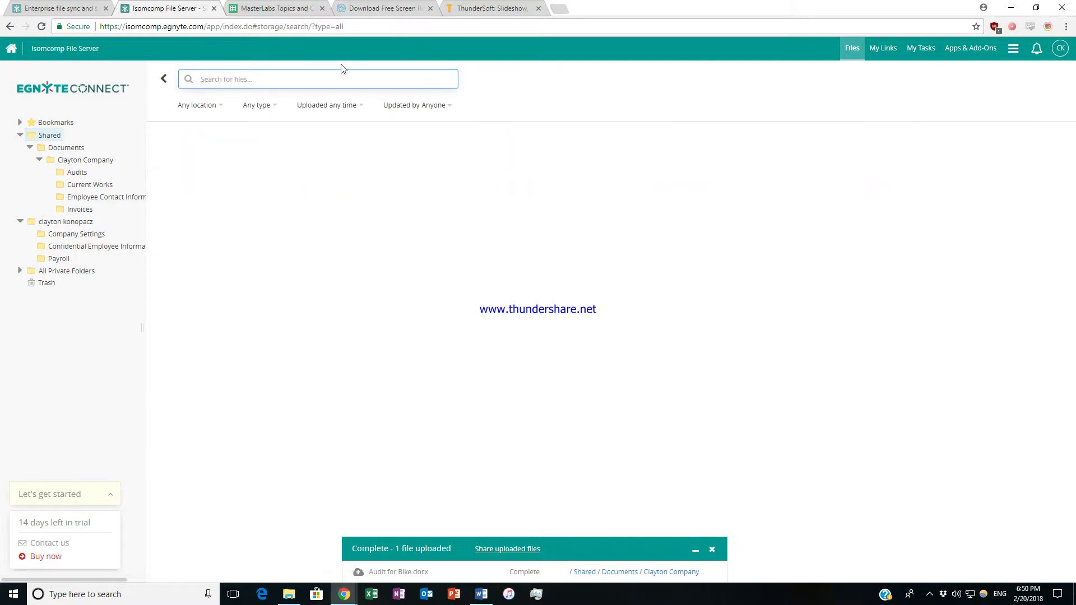
Exit search to the Shared folder, briefly view its folder activity panel, then hide it.
click(163, 79)
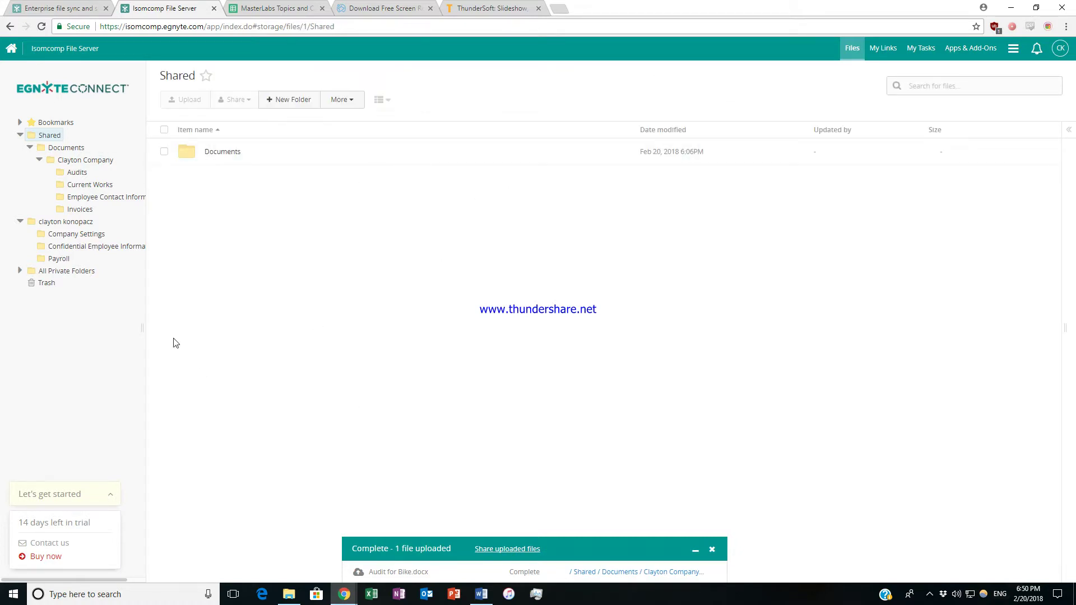
drag(57, 578, 74, 577)
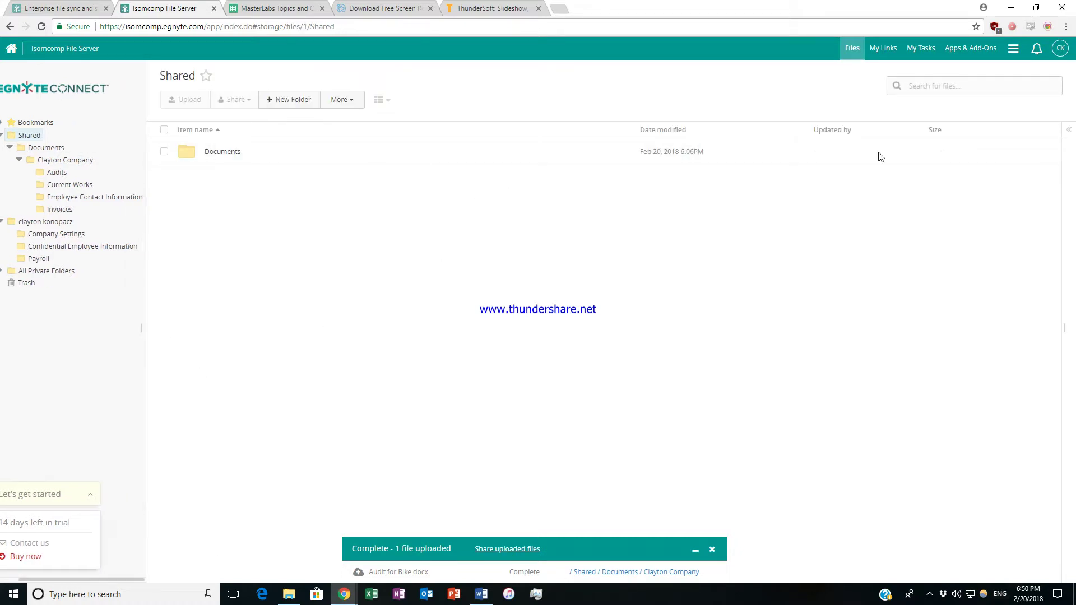
click(1071, 130)
scroll(987, 156, down, 1)
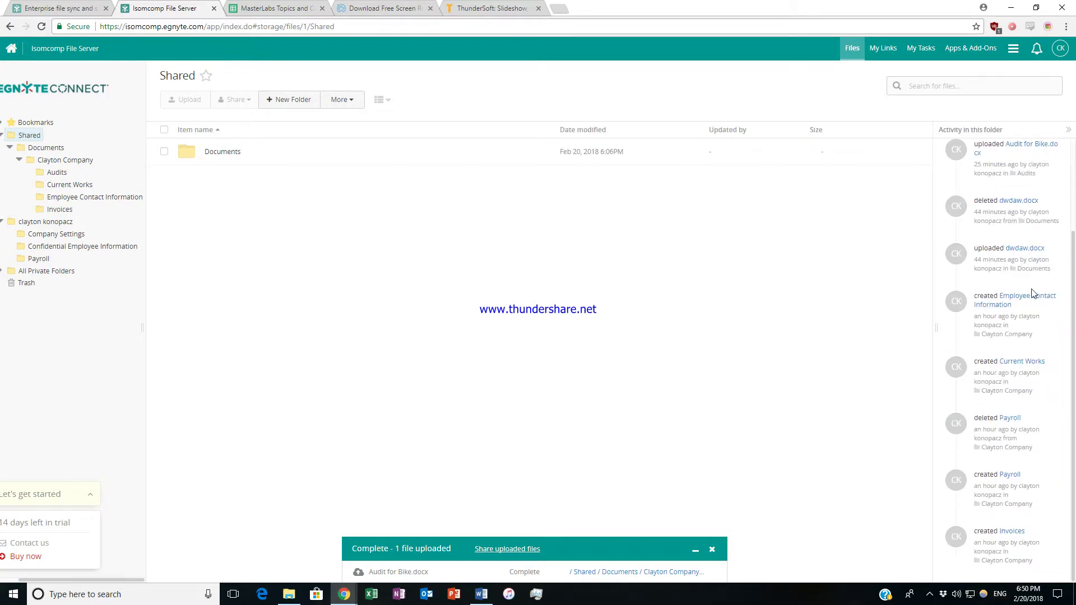
scroll(1020, 280, up, 1)
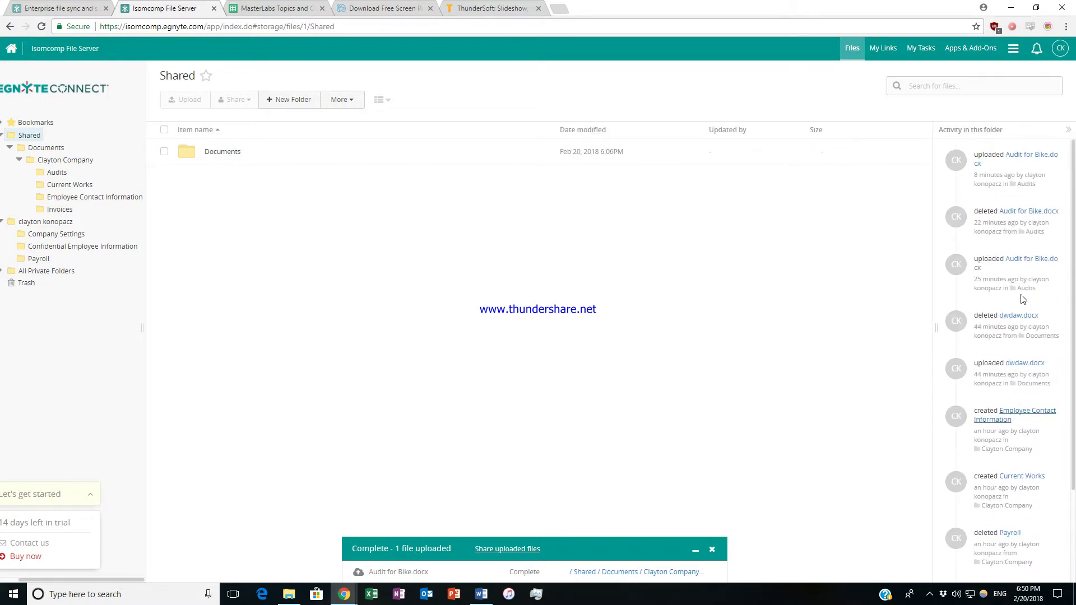
click(1069, 131)
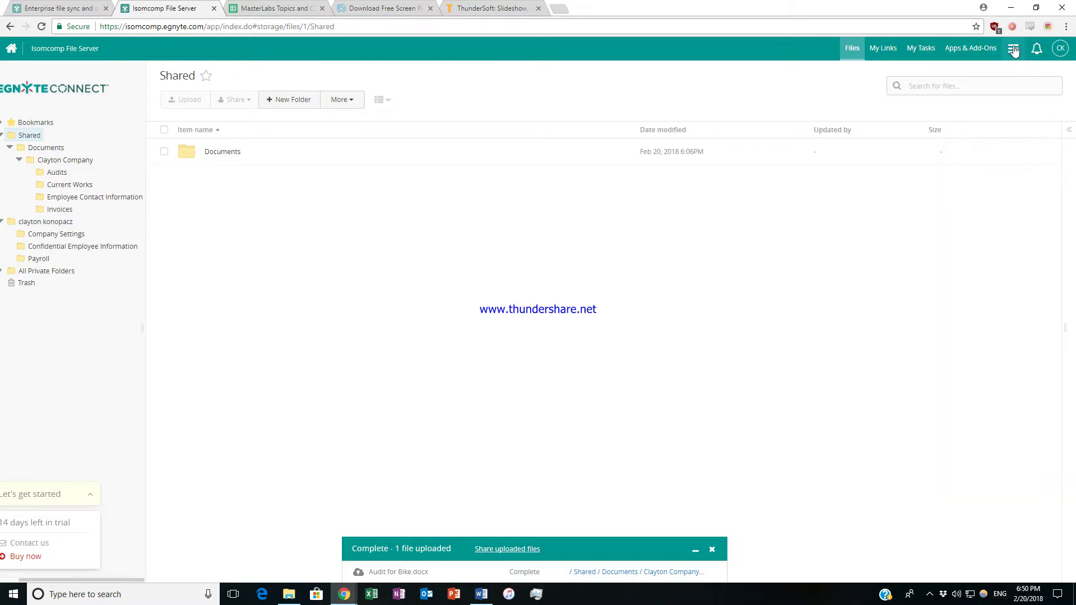
click(1018, 55)
click(1013, 83)
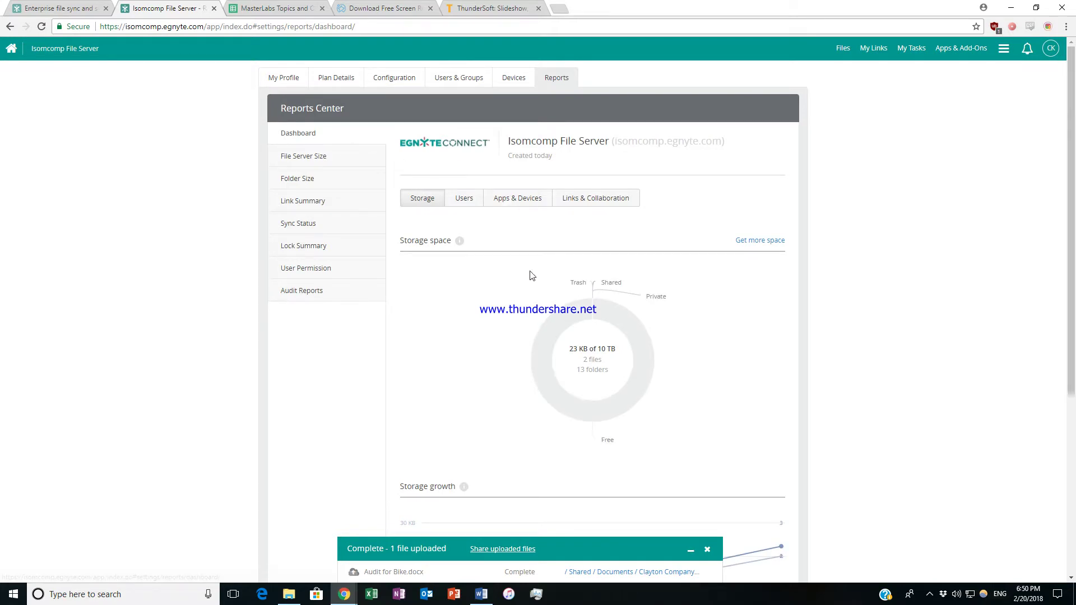
scroll(747, 268, down, 1)
scroll(747, 268, down, 3)
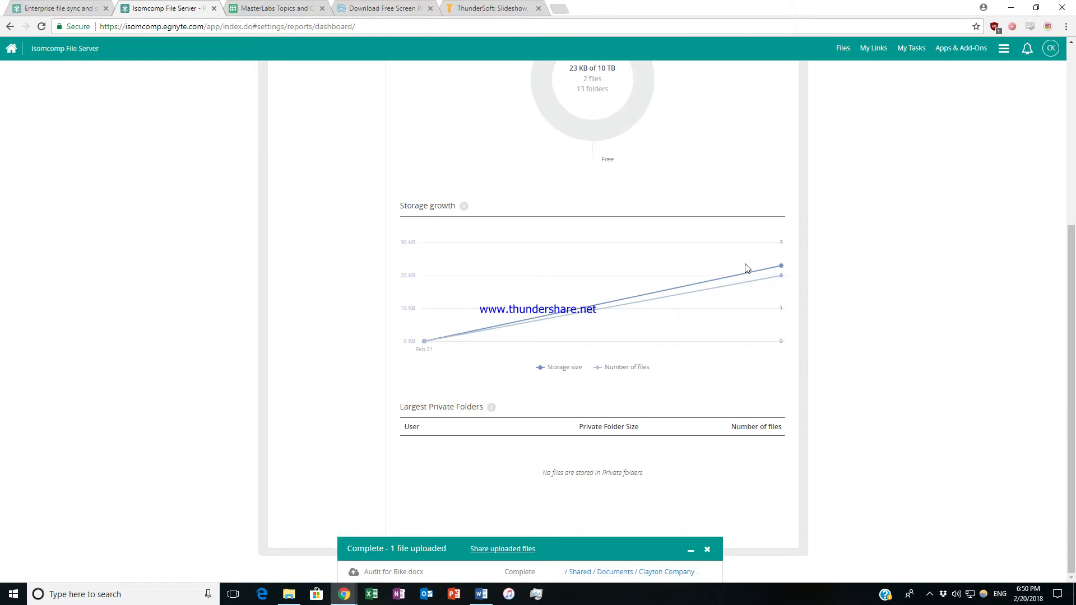
scroll(803, 300, up, 4)
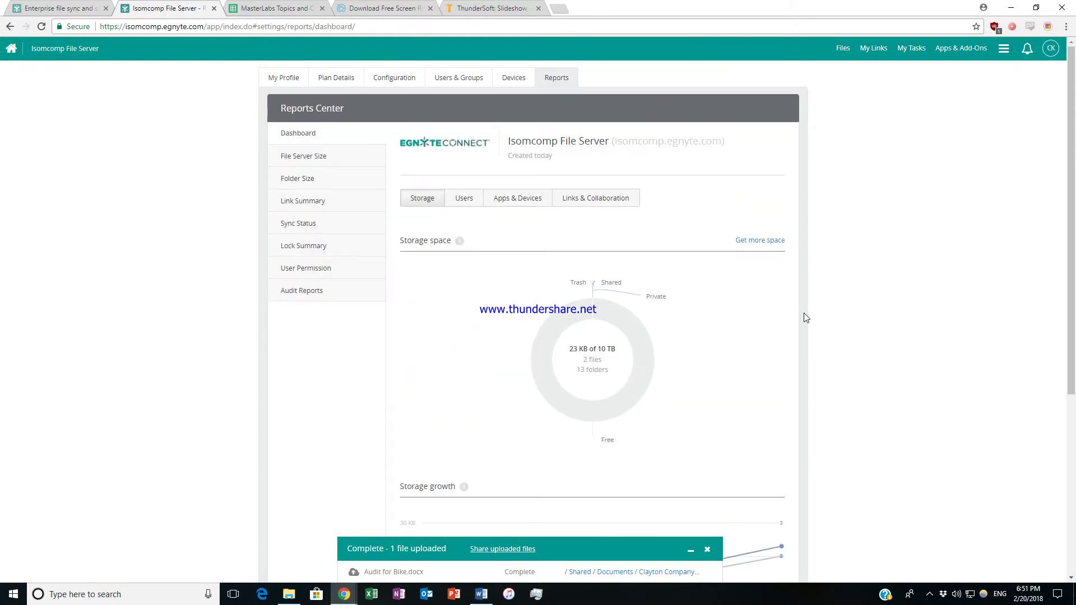
scroll(805, 318, down, 2)
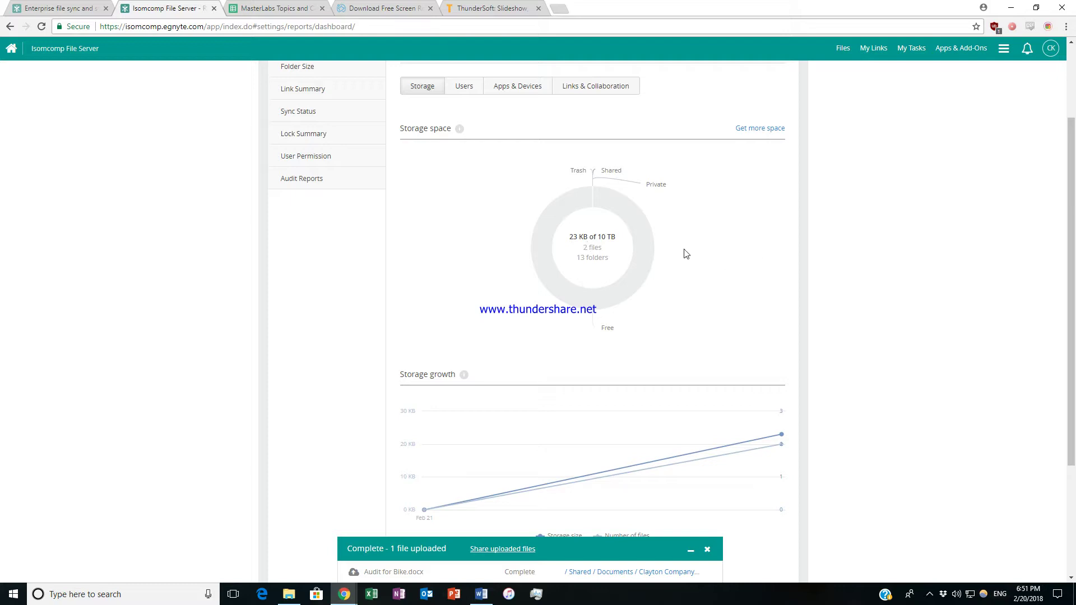
scroll(909, 224, up, 2)
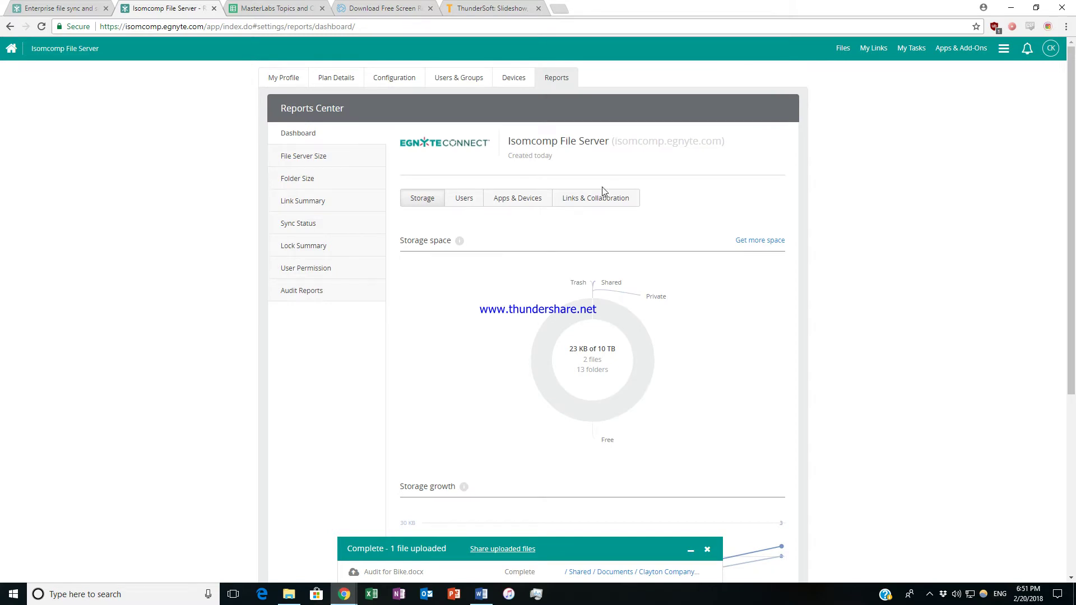
scroll(802, 241, down, 2)
mouse_move(663, 236)
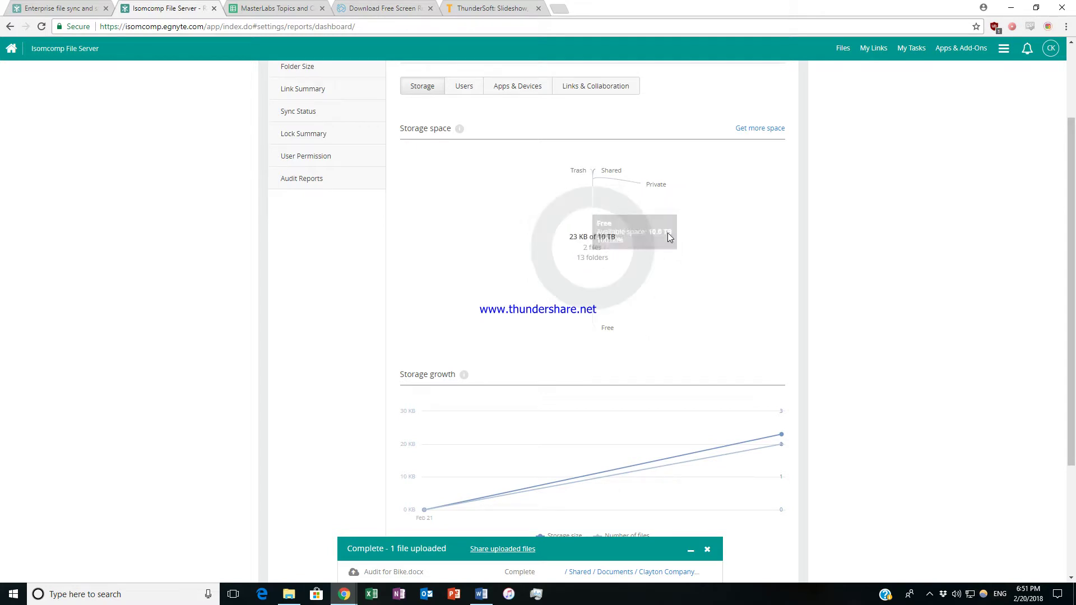
scroll(708, 243, down, 2)
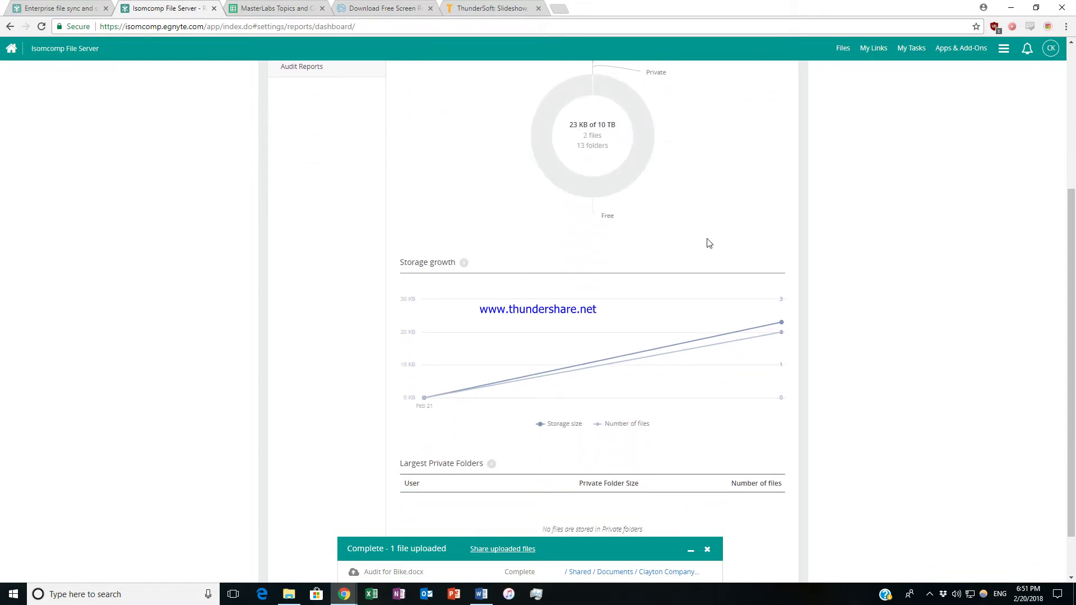
scroll(708, 244, down, 1)
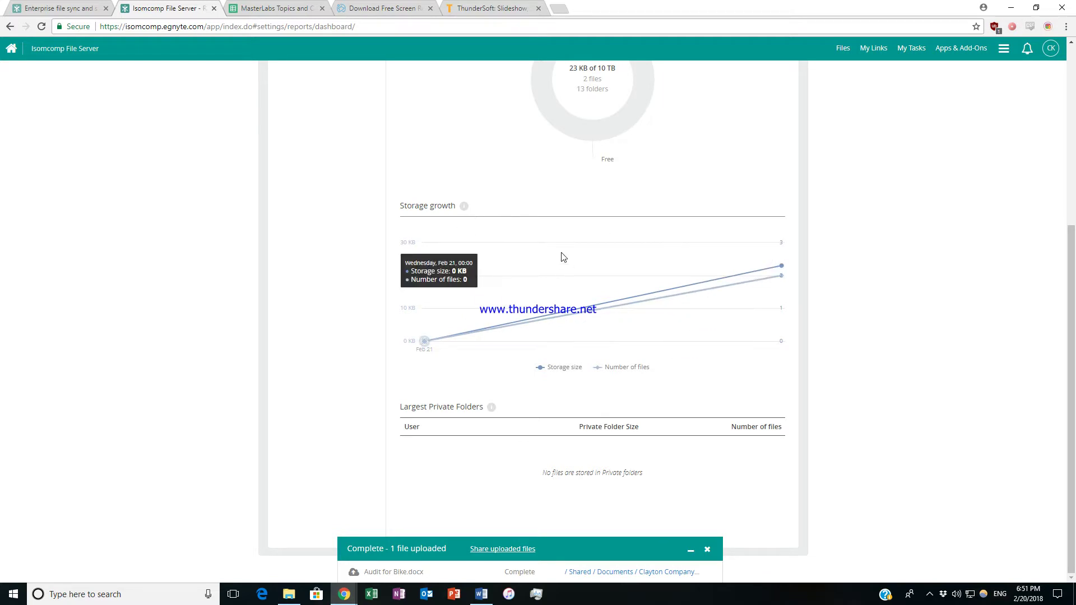
scroll(877, 257, up, 5)
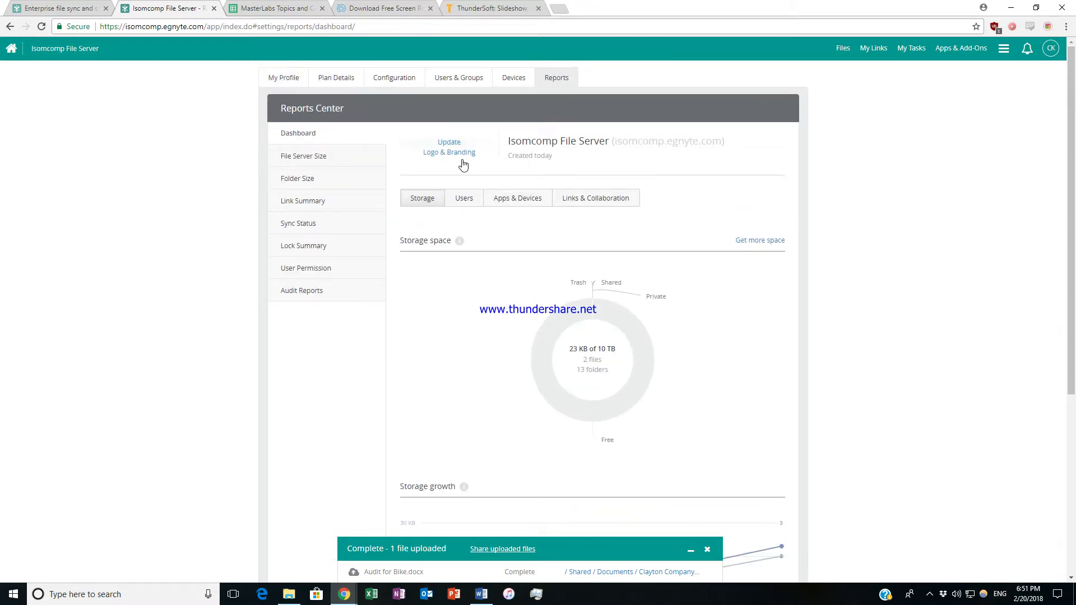
click(330, 158)
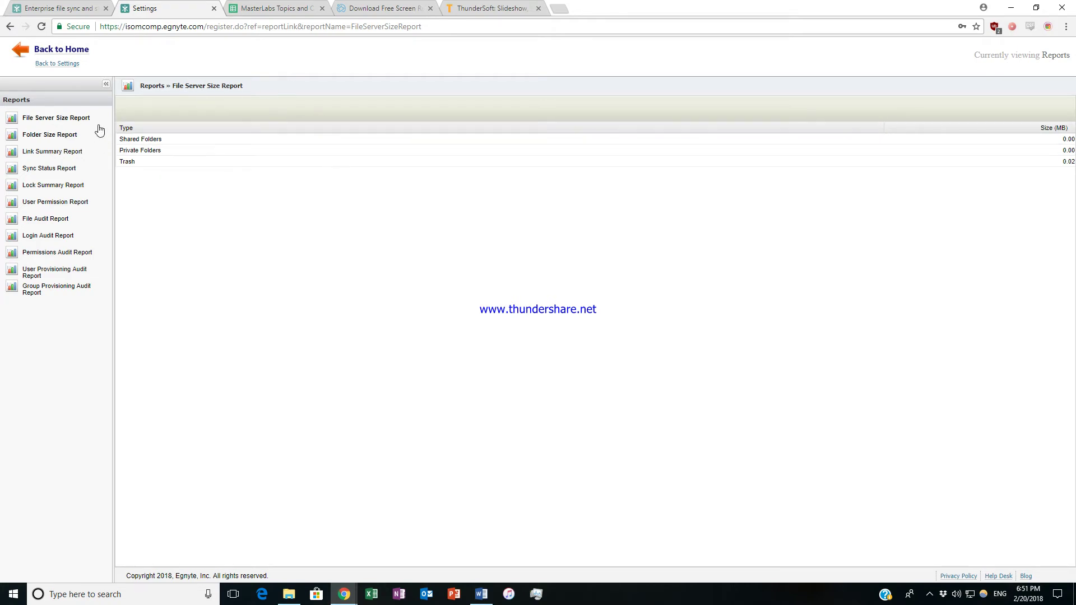
Open the Folder Size Report and cancel its folder selection dialog.
click(77, 139)
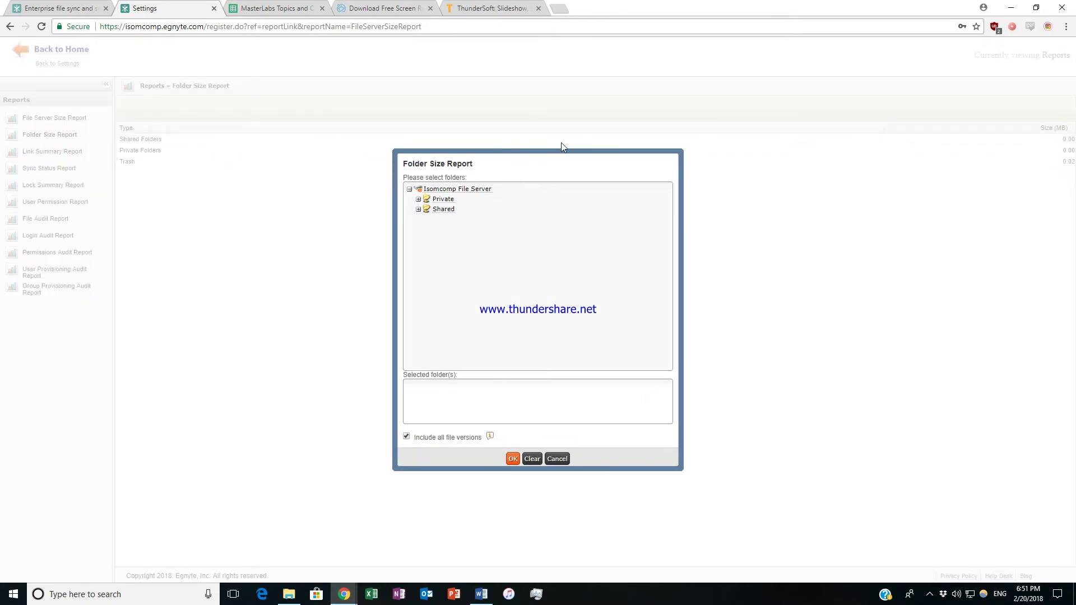
click(557, 459)
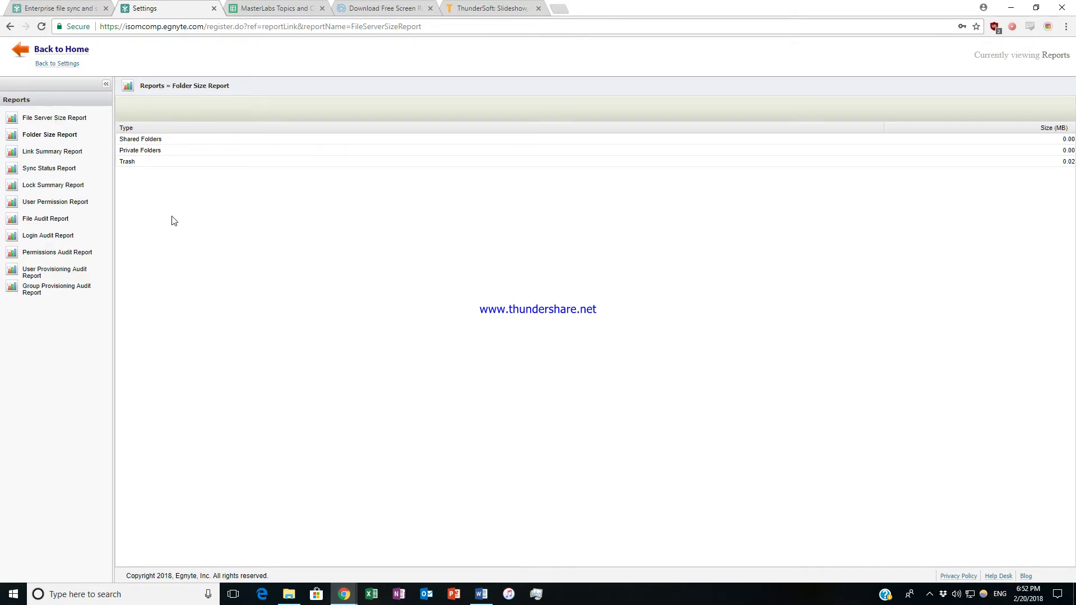
Go home, visit file server settings, open Reports Center and cancel the Folder Size Report's folder choice.
click(62, 50)
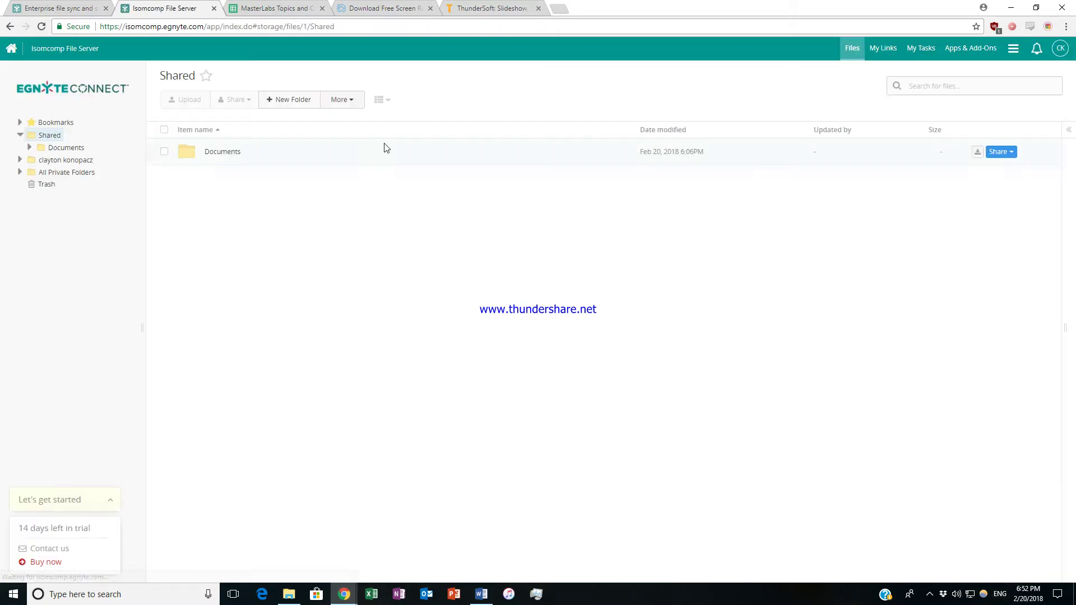
click(1013, 48)
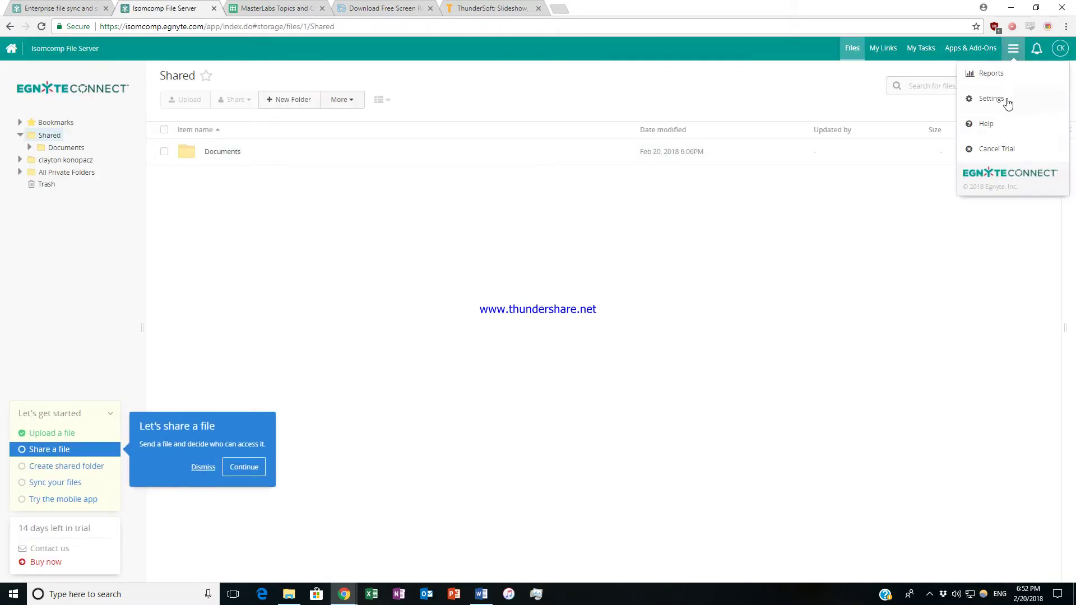
click(1007, 101)
click(1013, 49)
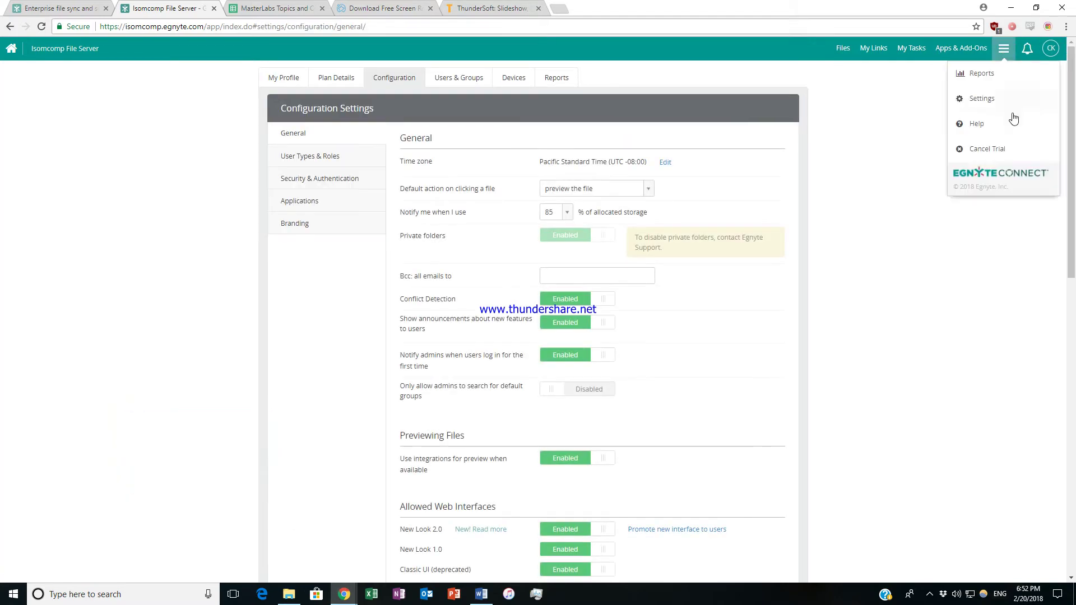
click(999, 76)
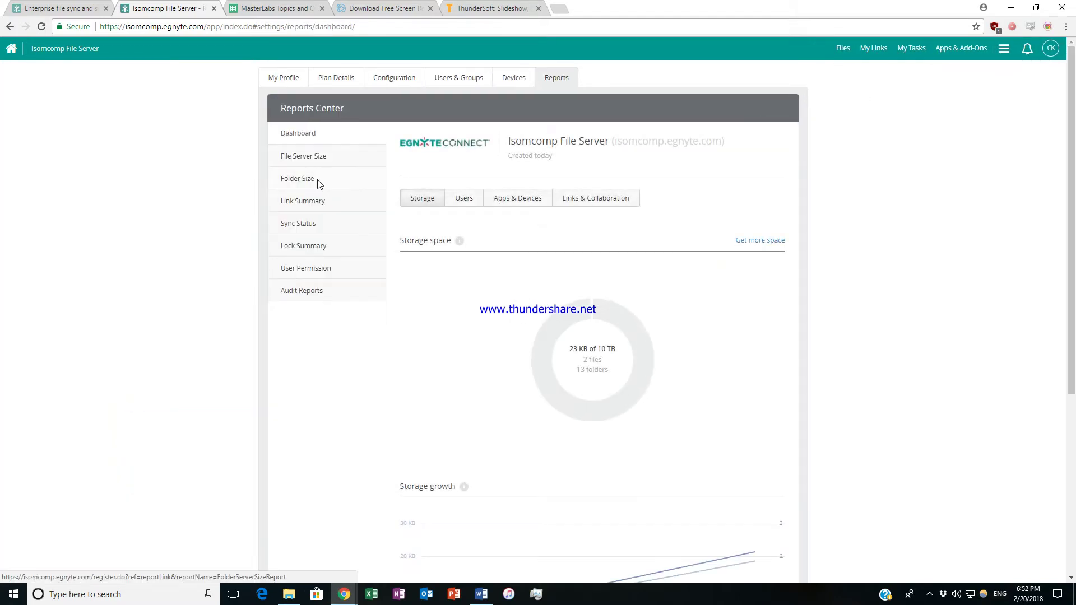
click(317, 180)
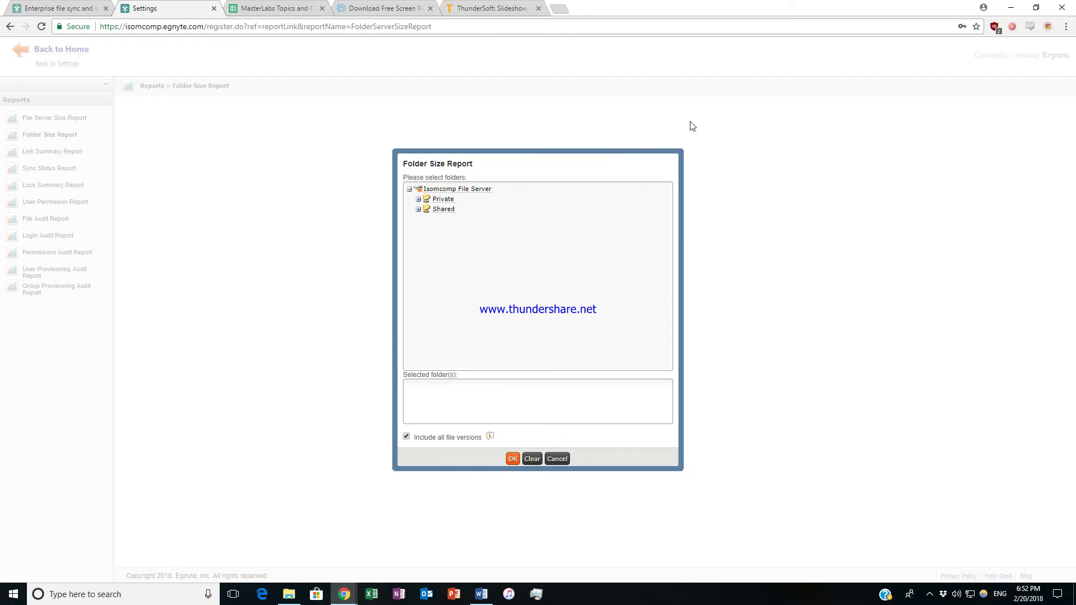
click(557, 459)
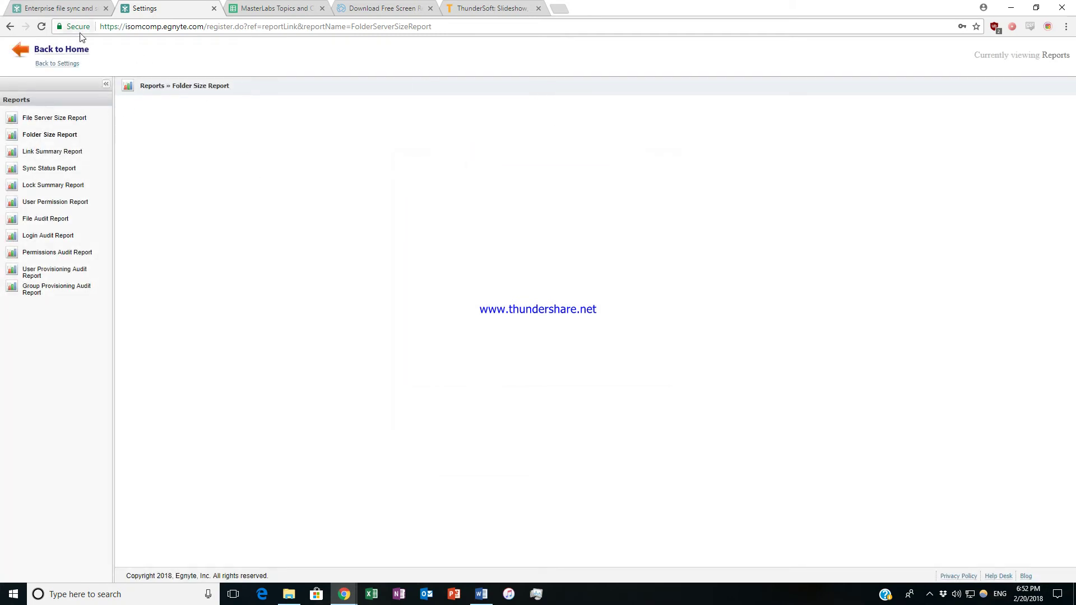
Return home, pass through configuration settings, and reopen the Reports Center dashboard showing 23 KB used.
click(79, 51)
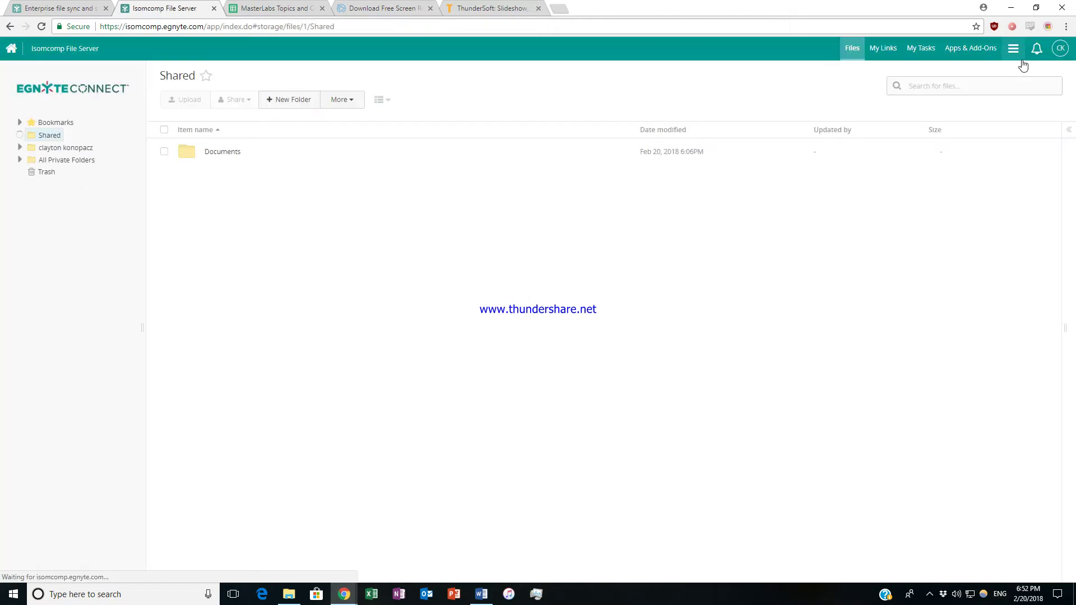
click(1013, 48)
click(1004, 101)
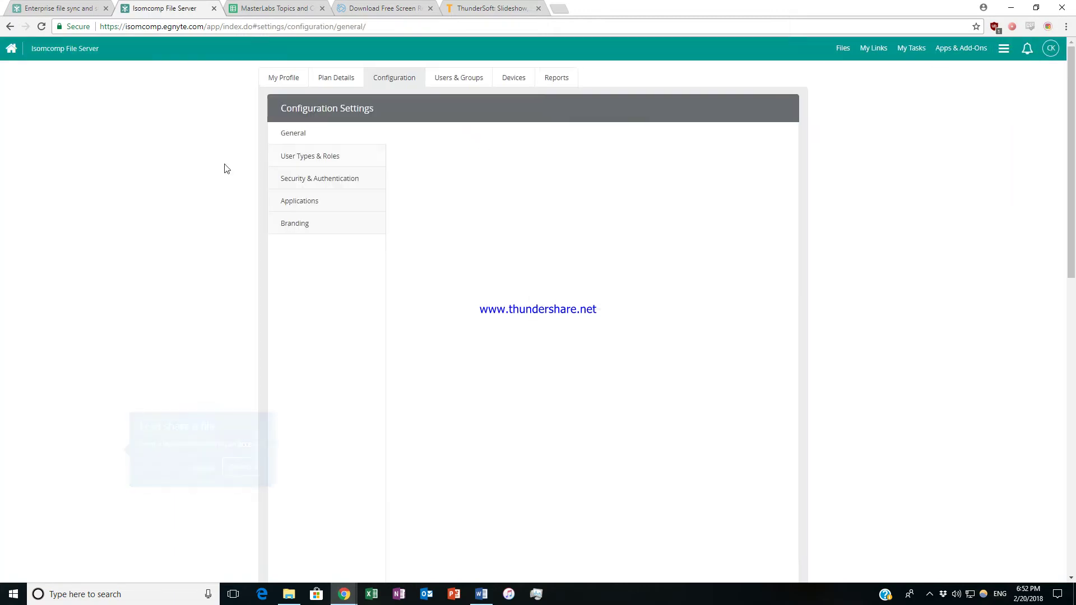
click(1003, 48)
click(1000, 81)
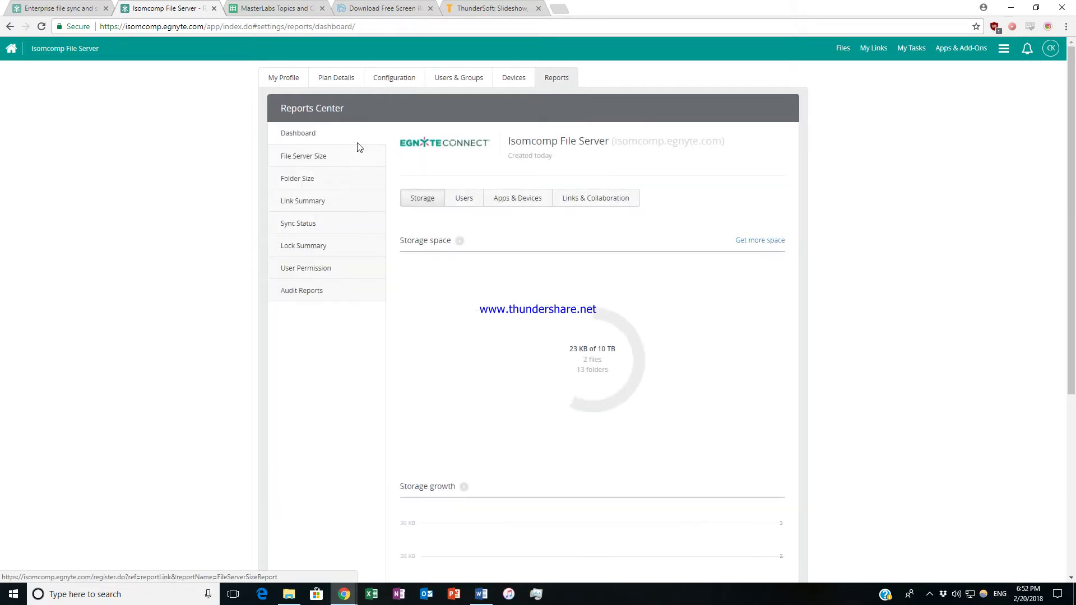
scroll(465, 294, down, 2)
scroll(466, 271, up, 3)
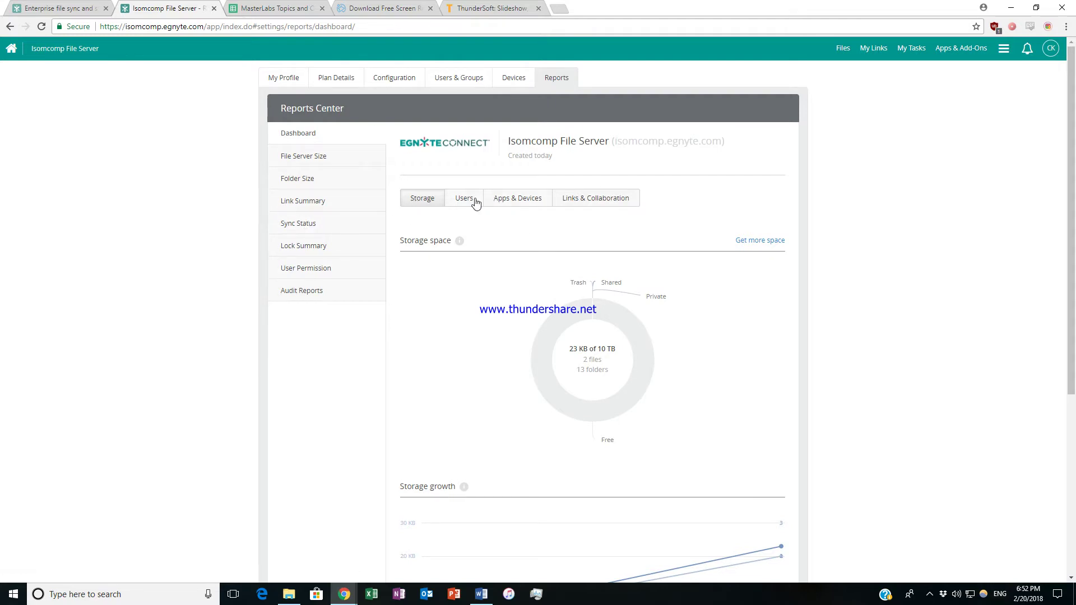
Open and dismiss the Sync Status Report, then go home and back to the Reports Center.
click(312, 226)
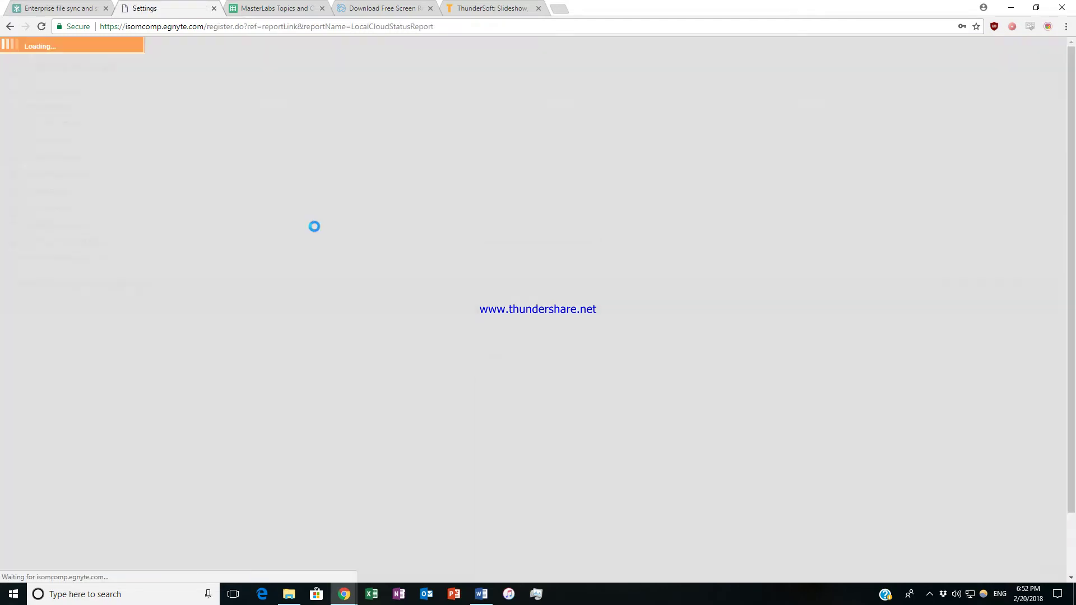
click(552, 373)
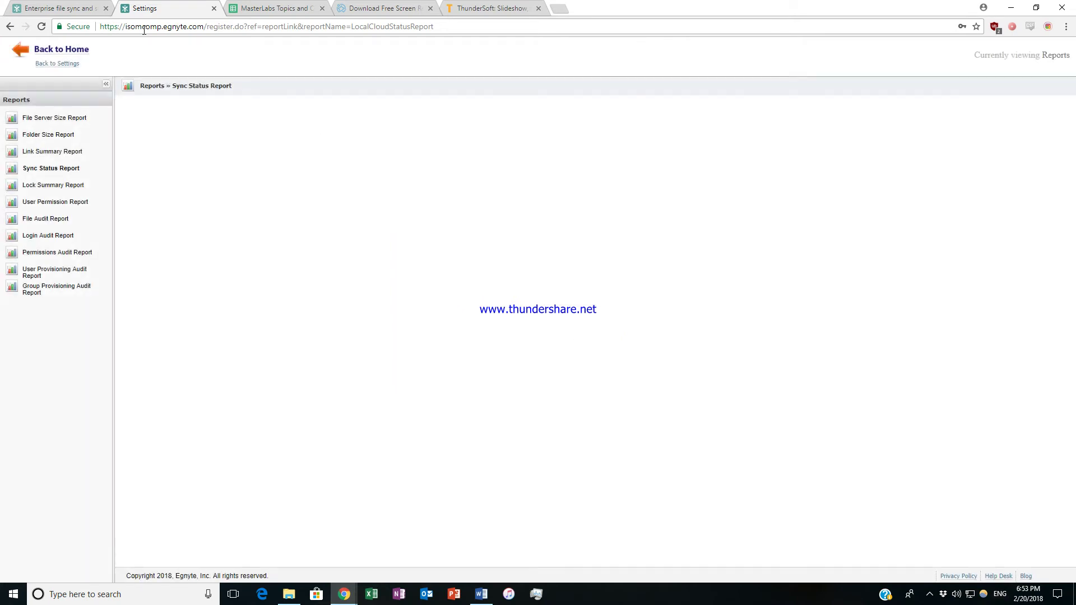
click(29, 49)
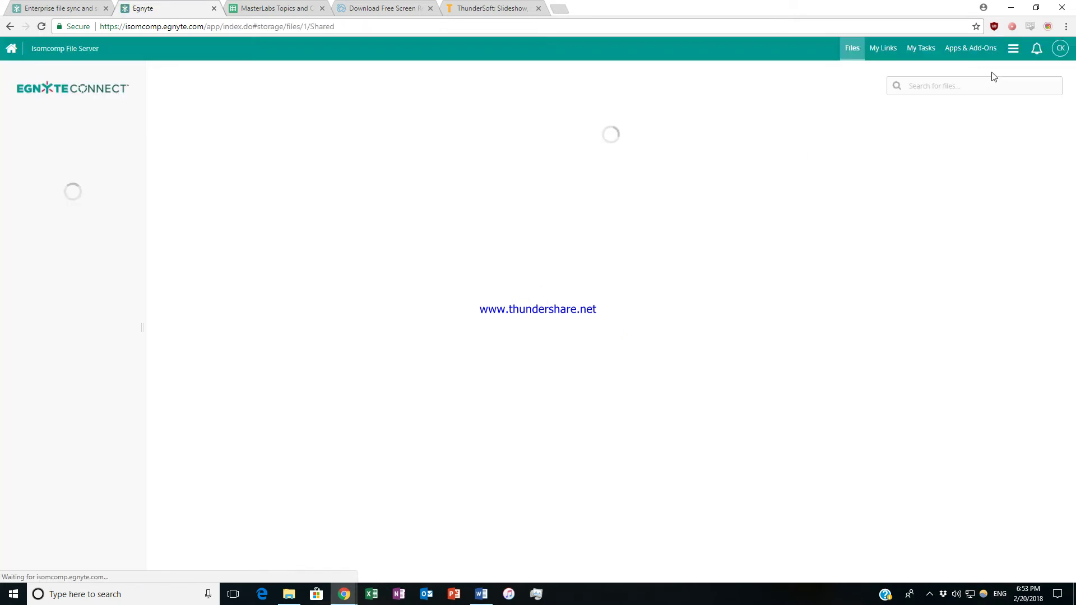
click(1013, 48)
click(1001, 84)
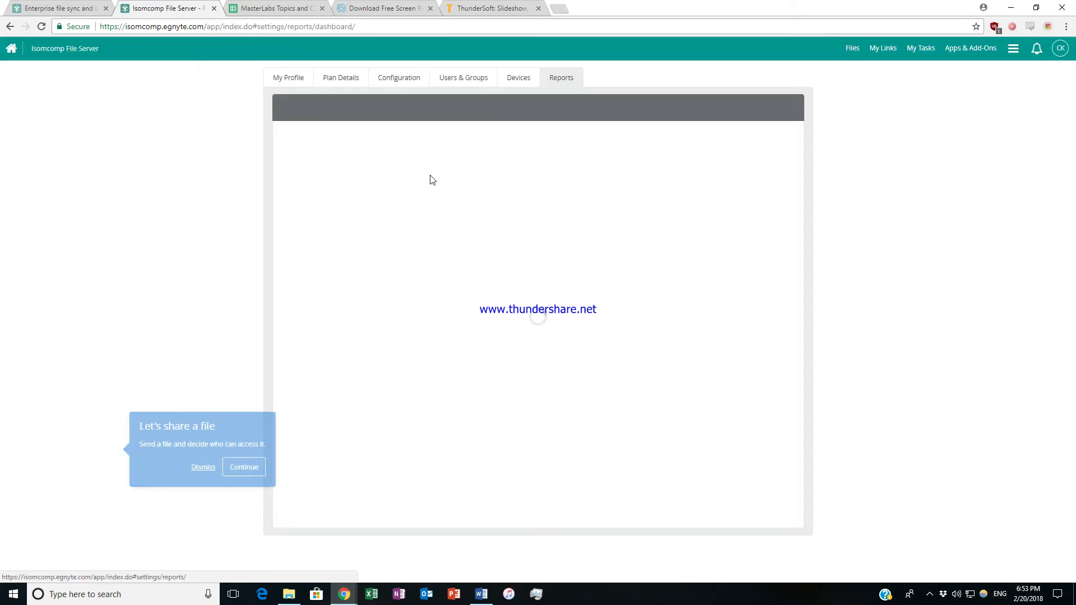
Switch the dashboard to Users, showing 1 of 25 Power User and Admin licenses used.
click(467, 202)
scroll(503, 190, down, 1)
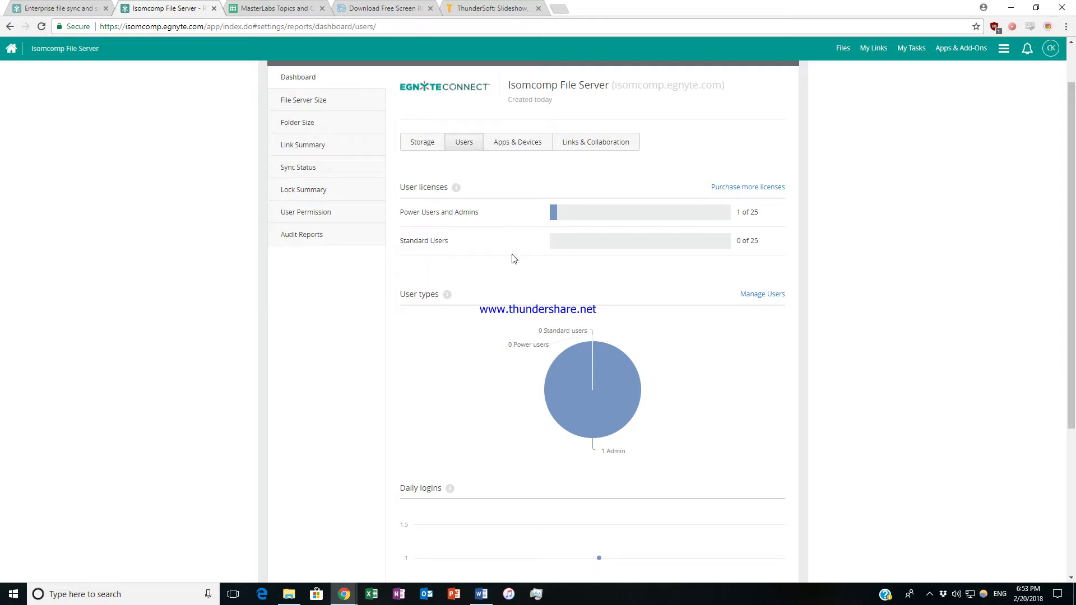
scroll(512, 257, down, 4)
scroll(512, 257, up, 5)
scroll(516, 185, down, 5)
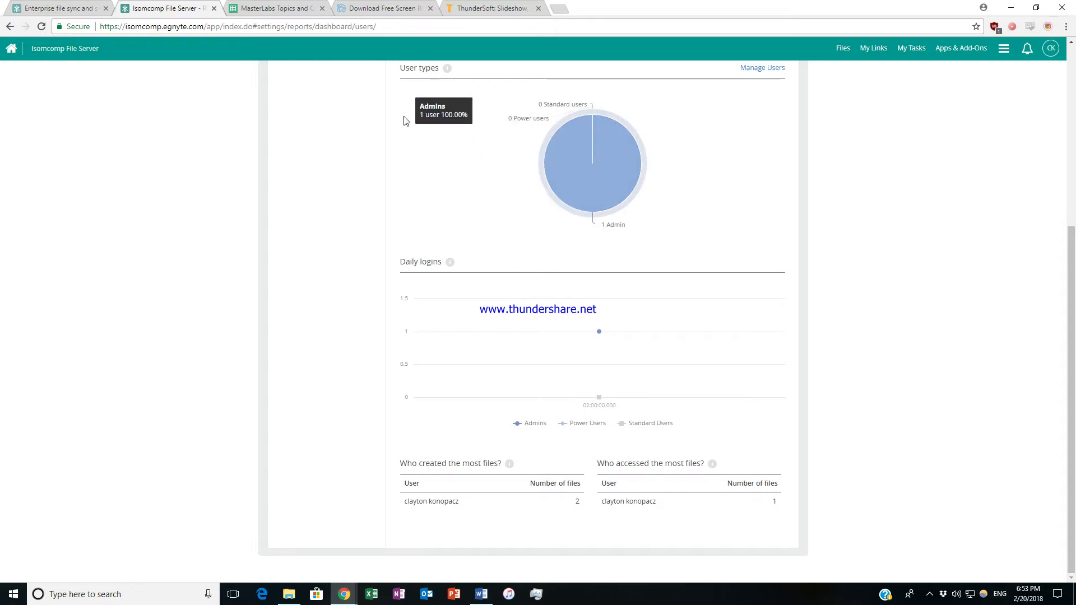
scroll(414, 115, up, 1)
scroll(414, 116, down, 1)
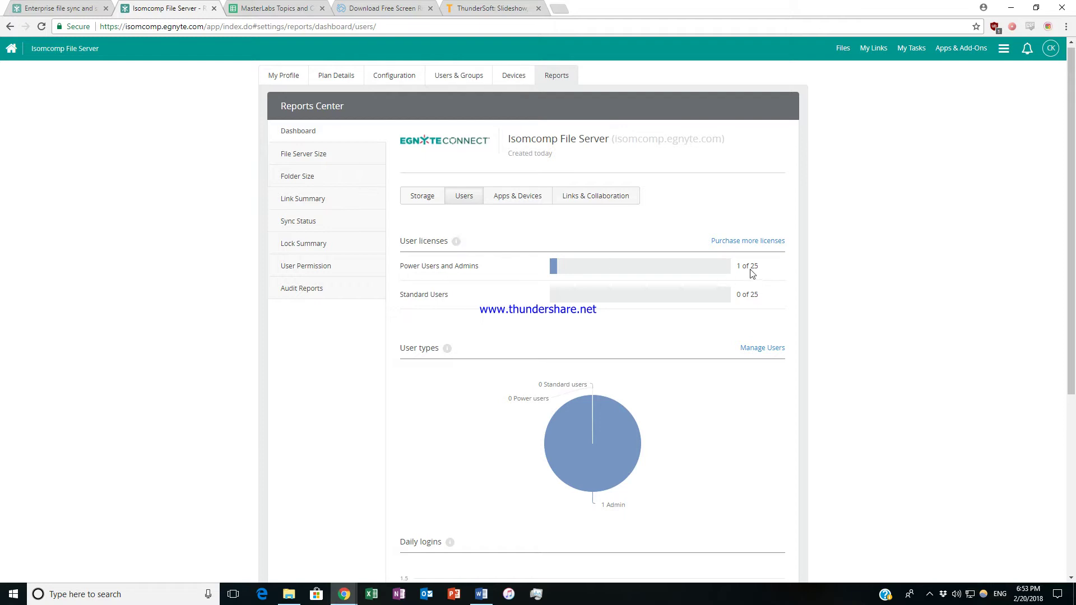
Continue reviewing the Users statistics, including the User types and Daily logins sections.
mouse_move(613, 301)
click(943, 594)
click(947, 408)
click(934, 597)
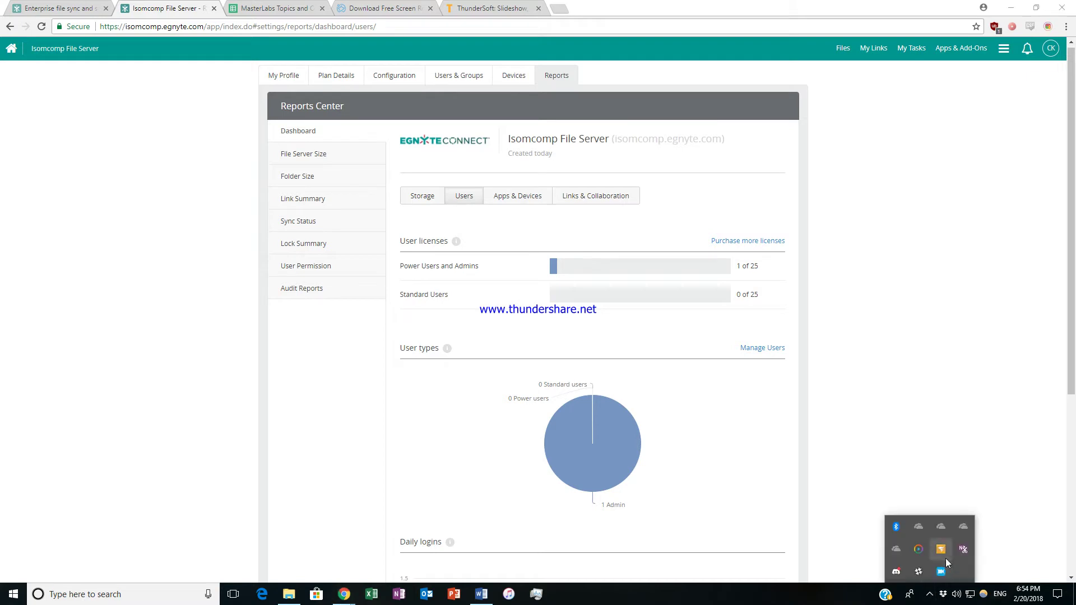
right_click(943, 575)
click(952, 538)
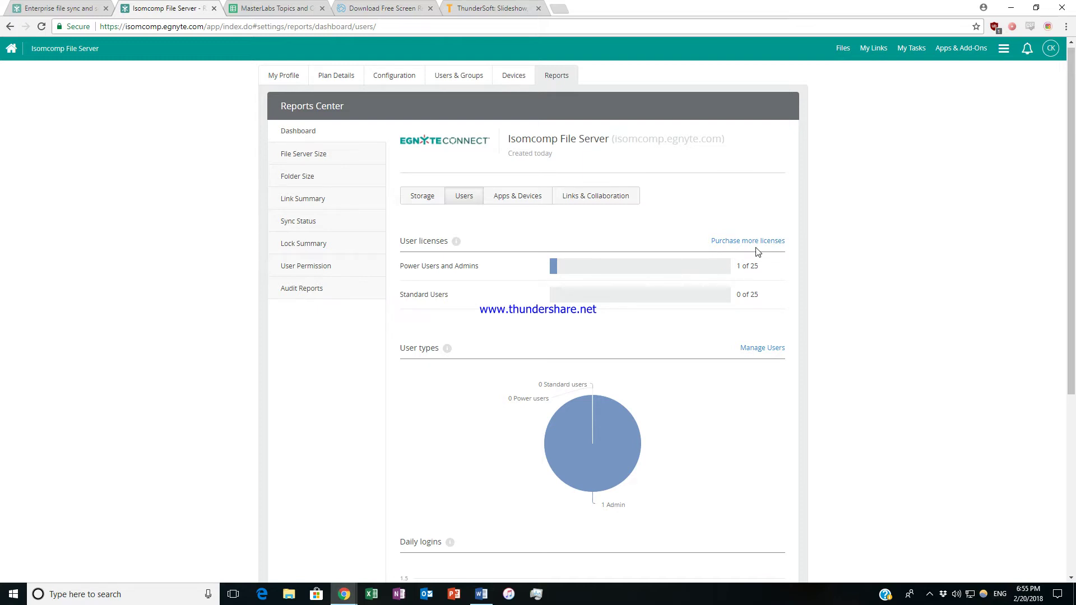
scroll(664, 307, down, 3)
scroll(671, 311, up, 4)
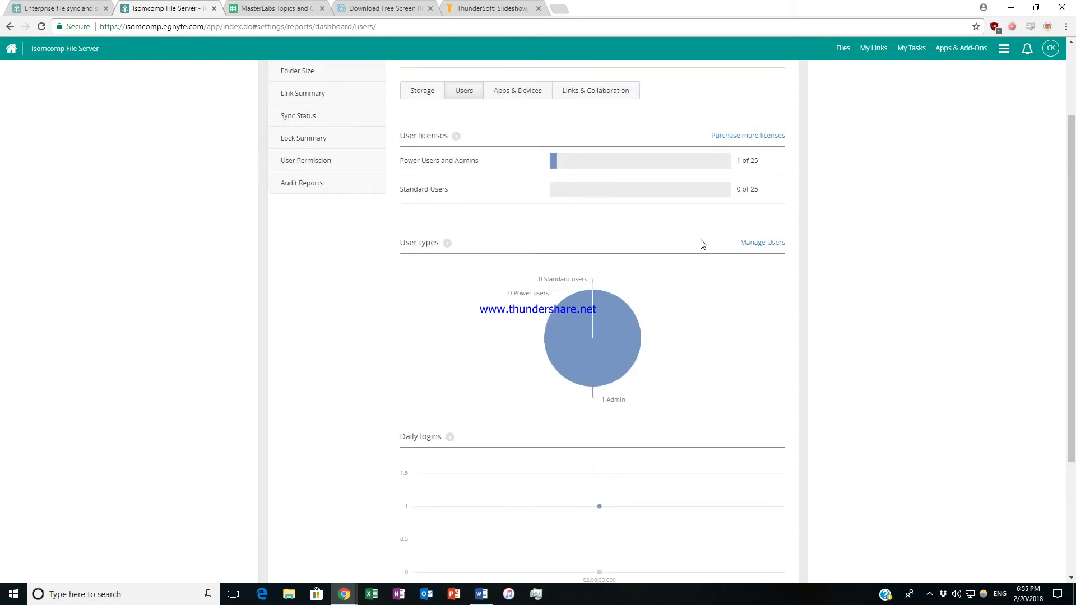
View Apps & Devices statistics, then Links & Collaboration showing no links created in 30 days.
click(521, 199)
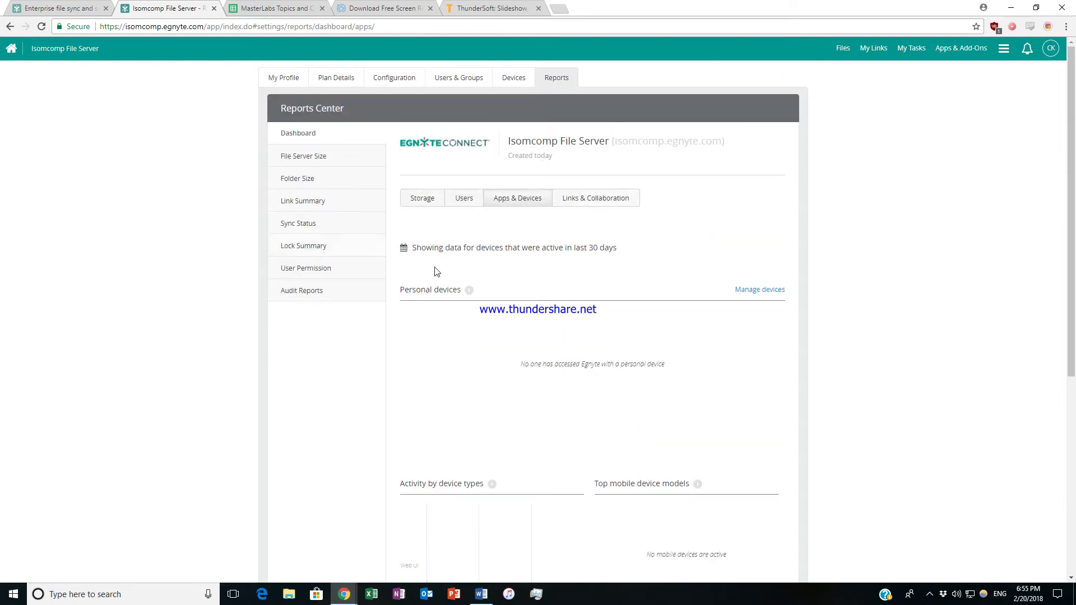
scroll(622, 413, down, 4)
scroll(499, 337, down, 2)
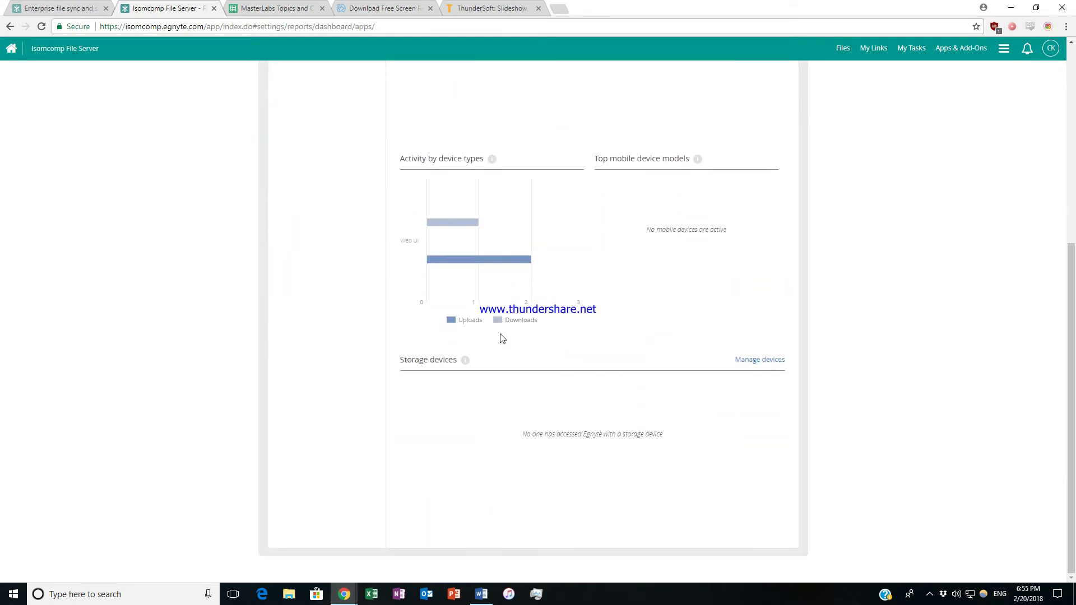
scroll(503, 334, up, 6)
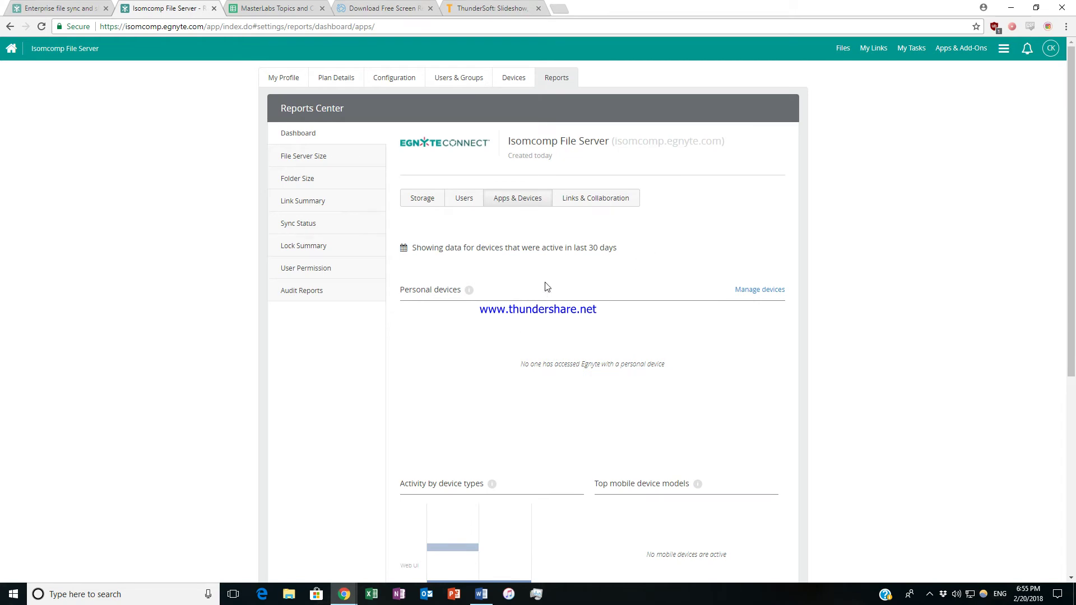
click(596, 201)
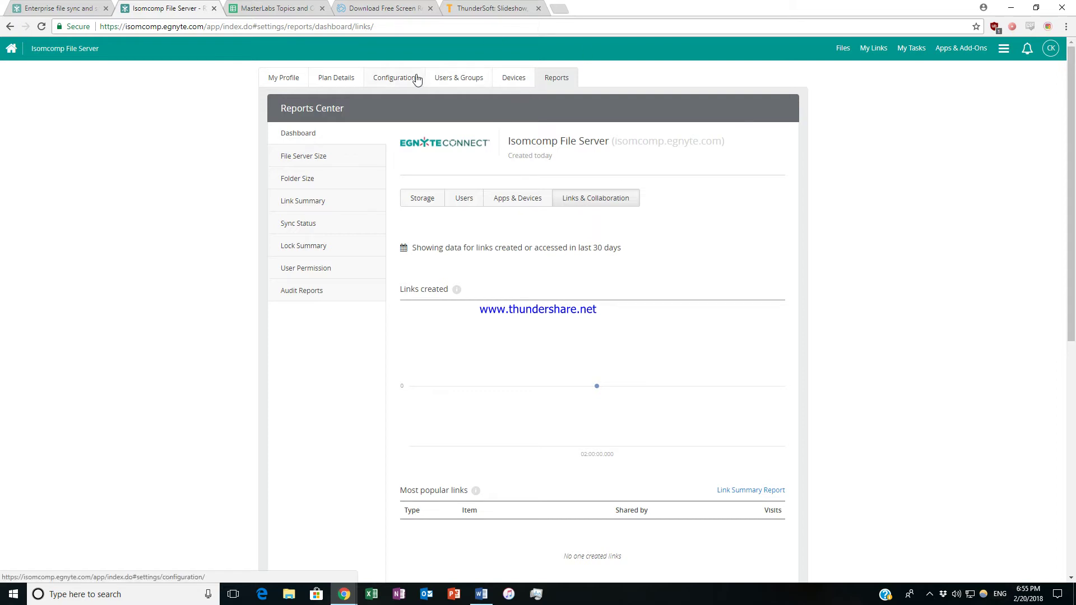
Go to Users & Groups and choose Standard User from the Add New User menu.
click(474, 79)
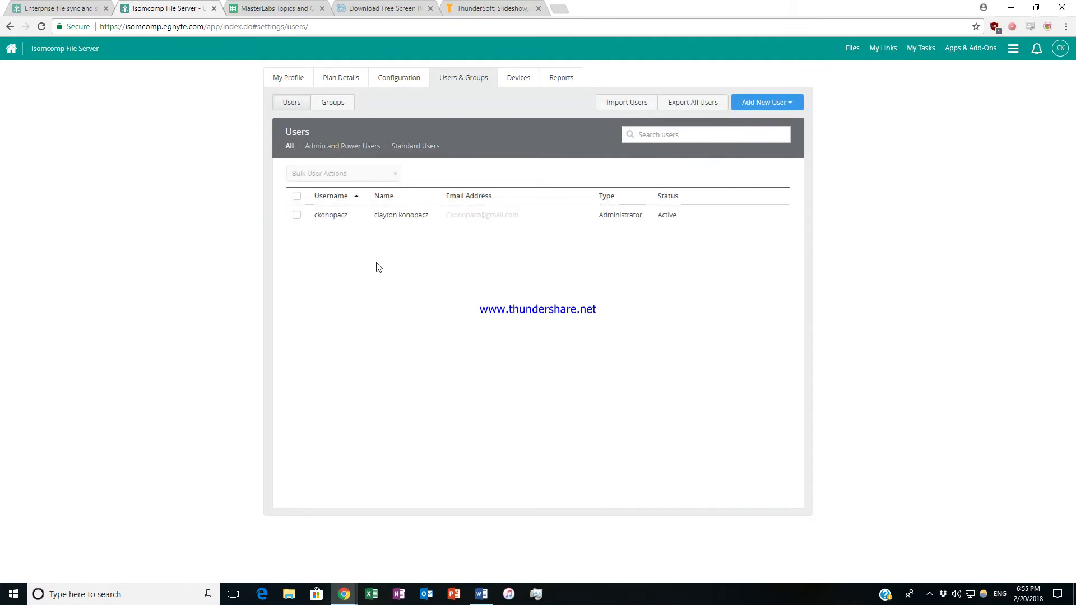
mouse_move(381, 225)
click(766, 103)
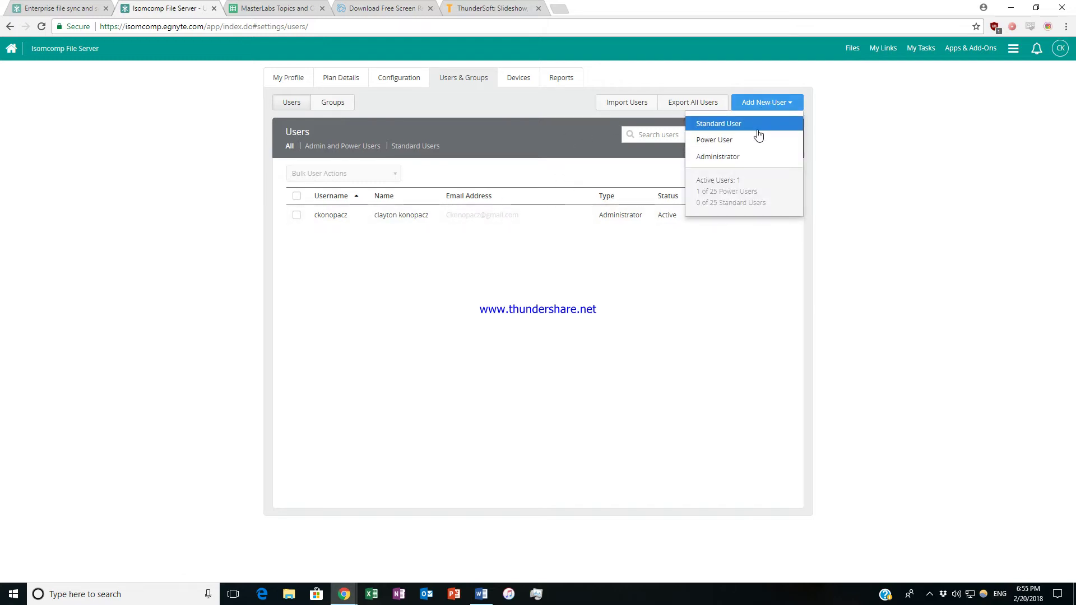
click(759, 126)
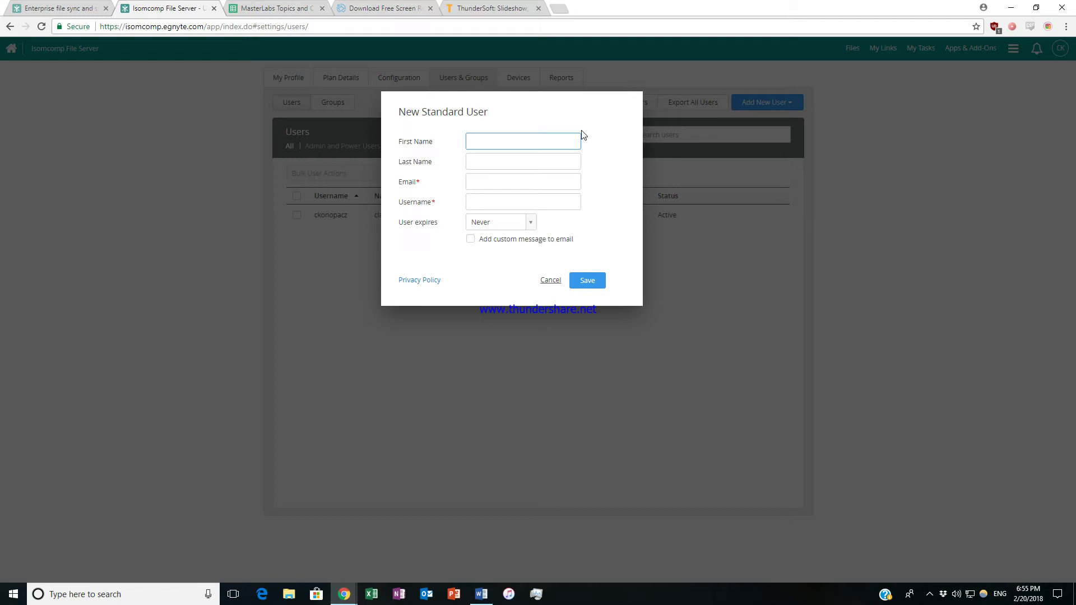
Create a Standard User by entering first name, last name and e-mail, keeping the suggested username.
key(Tab)
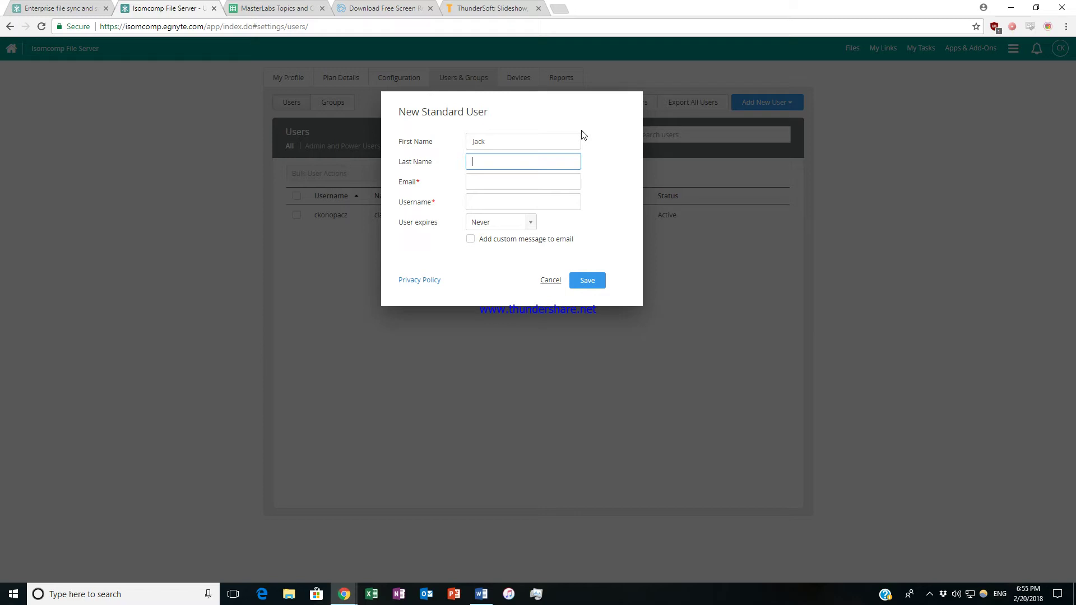
key(Tab)
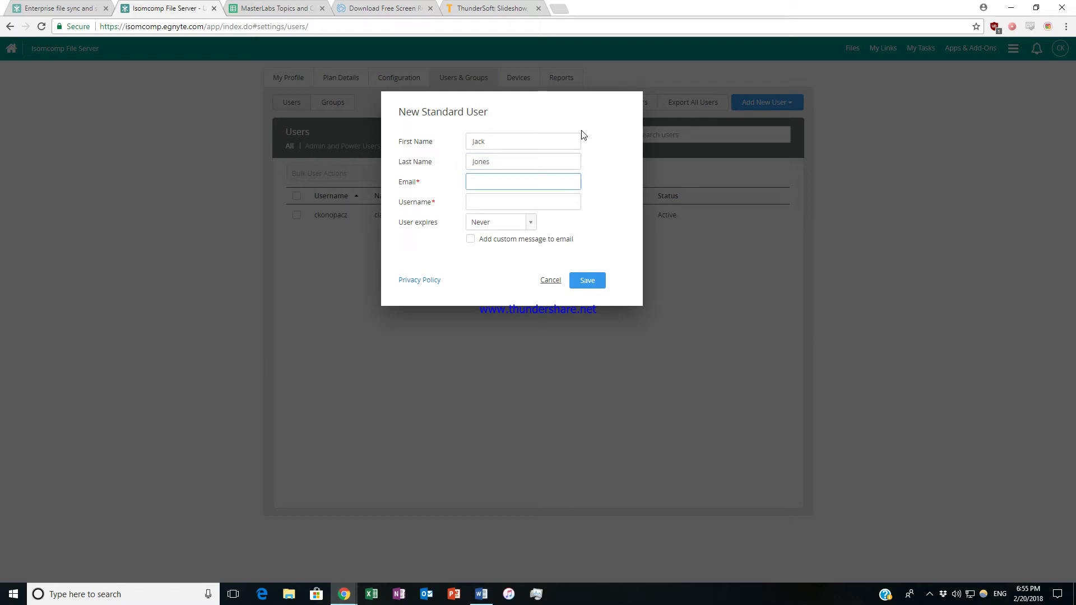
key(Tab)
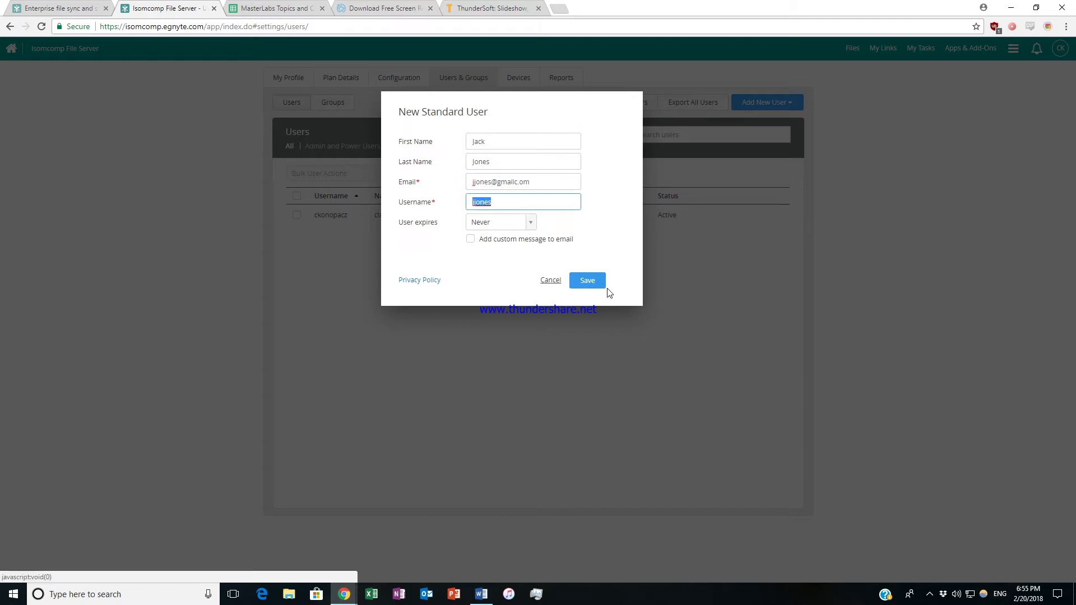
click(589, 284)
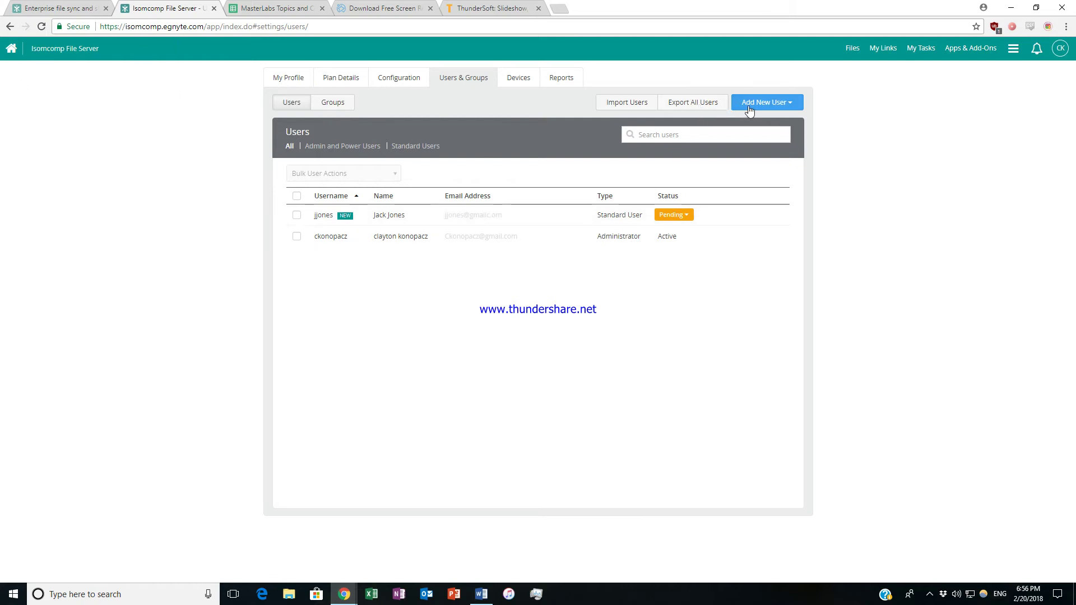
Review the CSV Import Users dialog, cancel it, and bring up the Add New User choices.
click(632, 108)
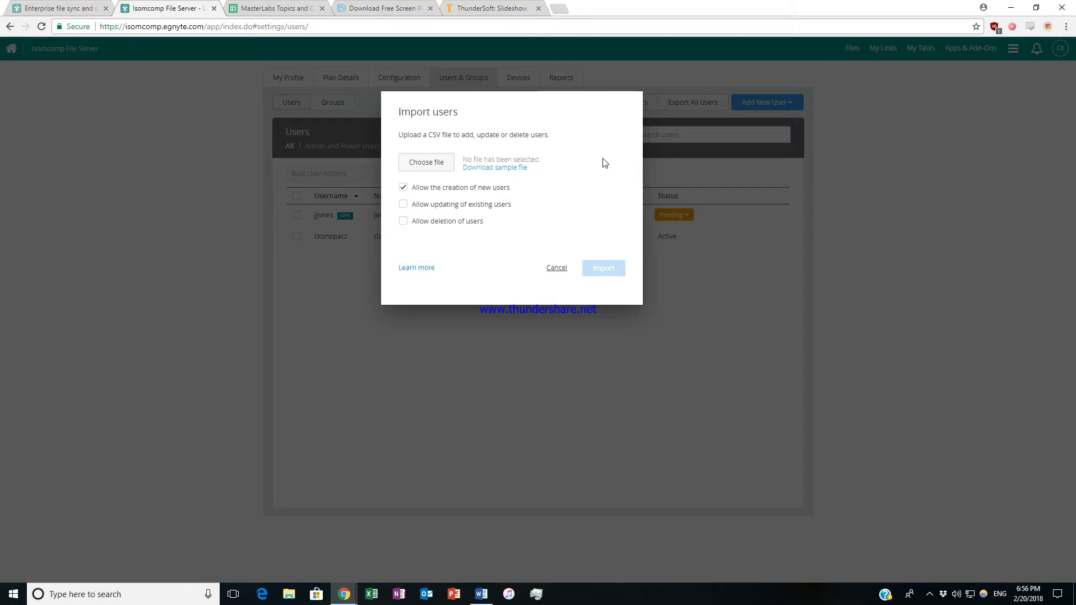
click(553, 269)
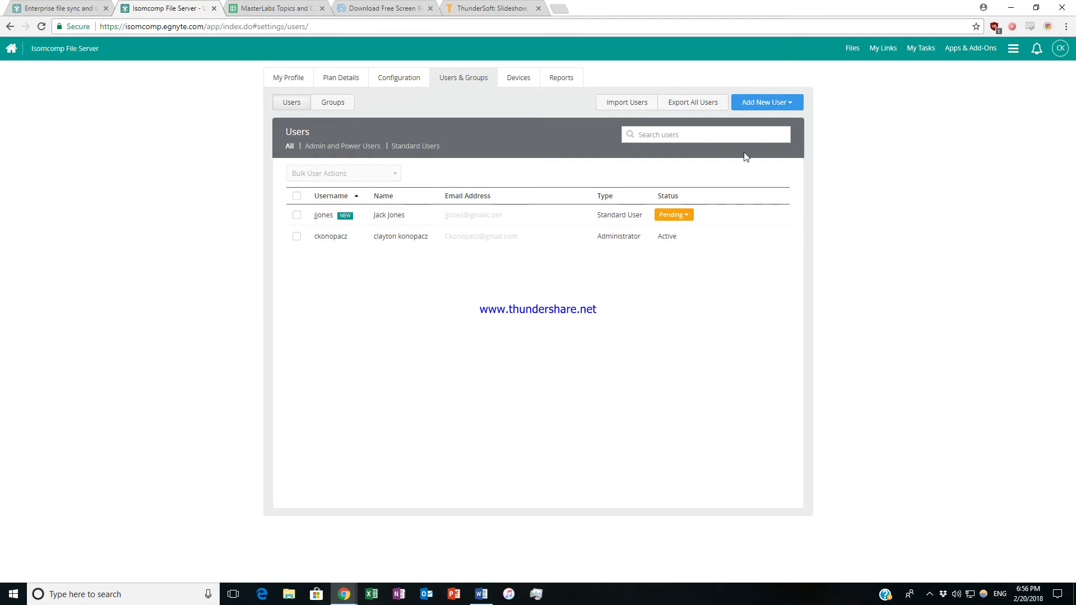
click(773, 104)
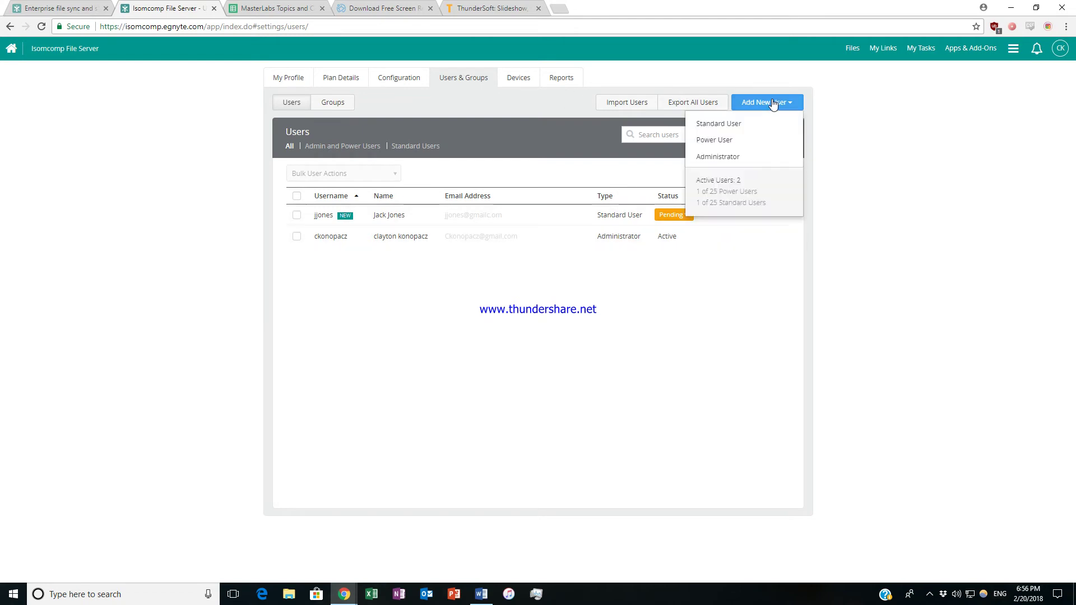
click(754, 141)
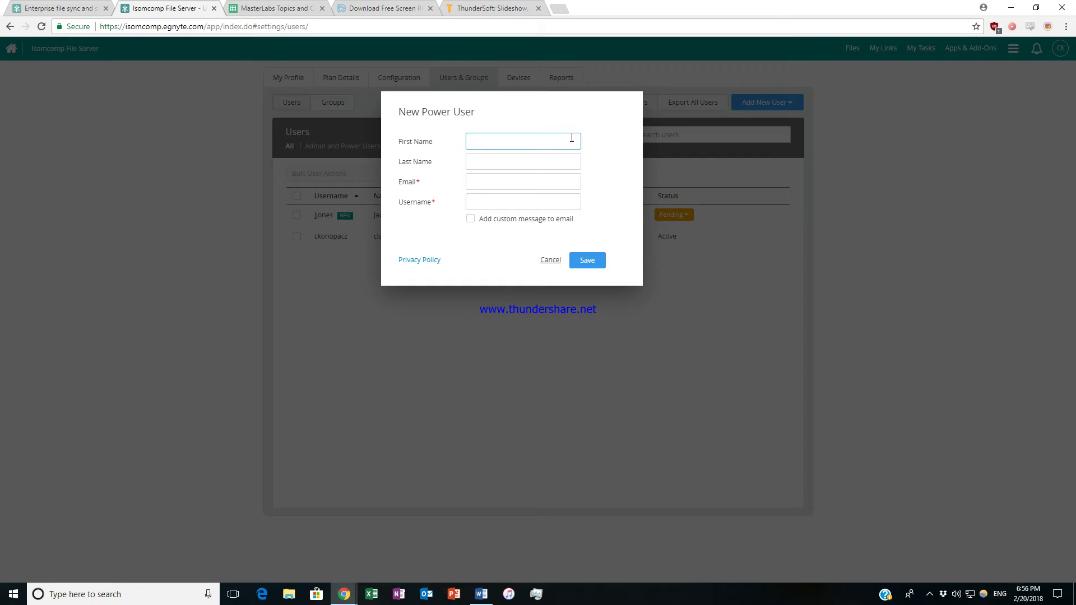
key(Tab)
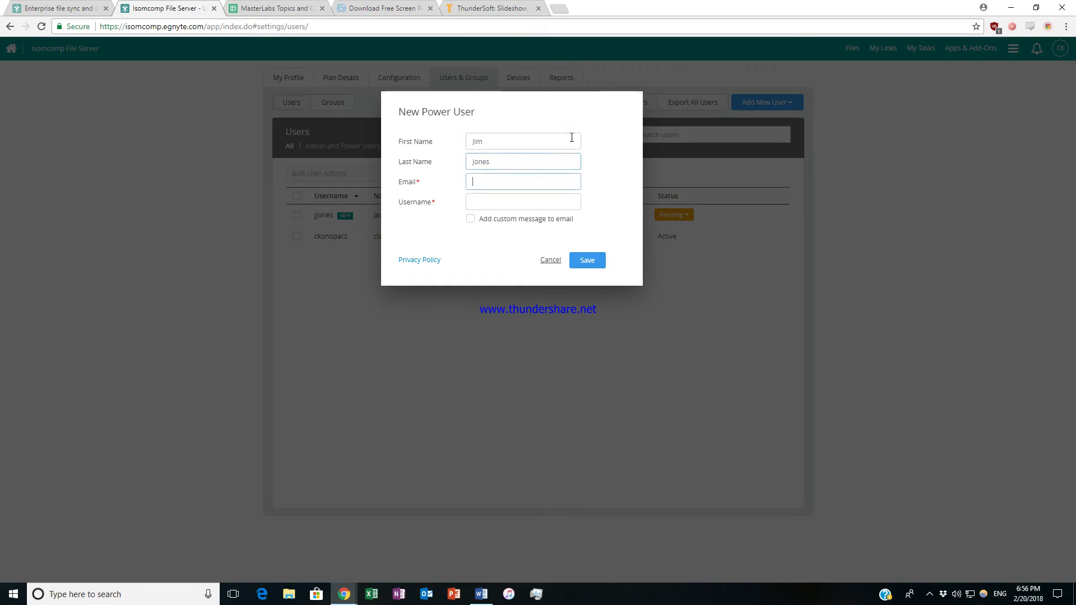
key(Tab)
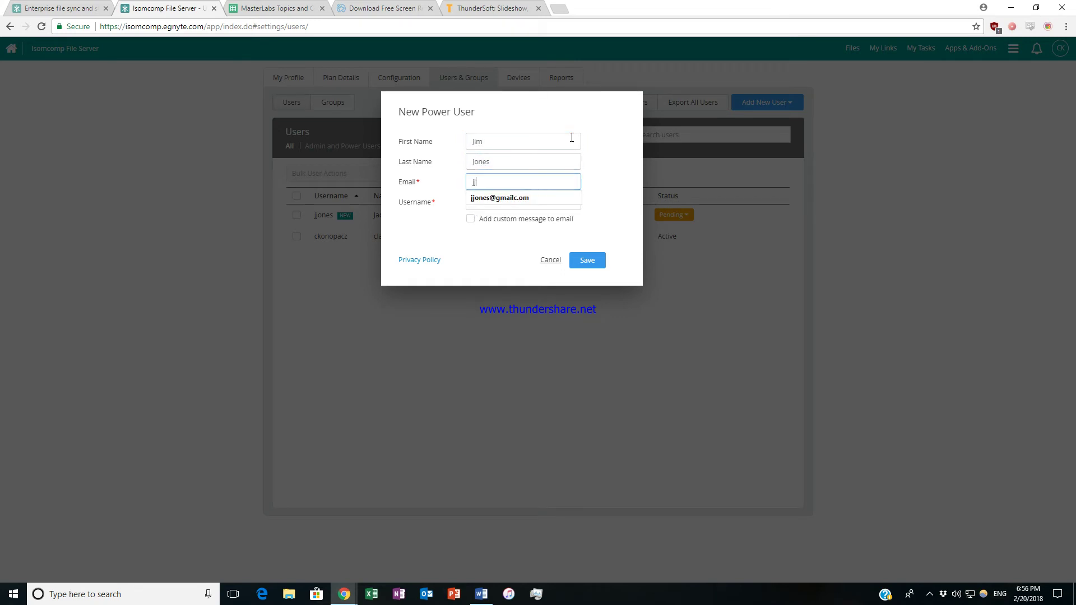
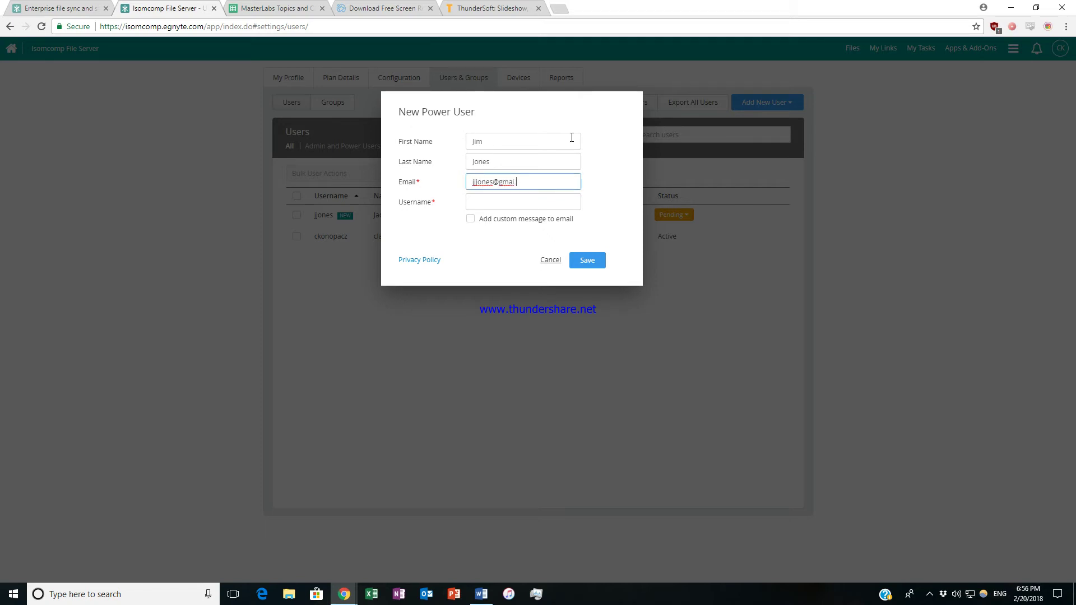
click(534, 200)
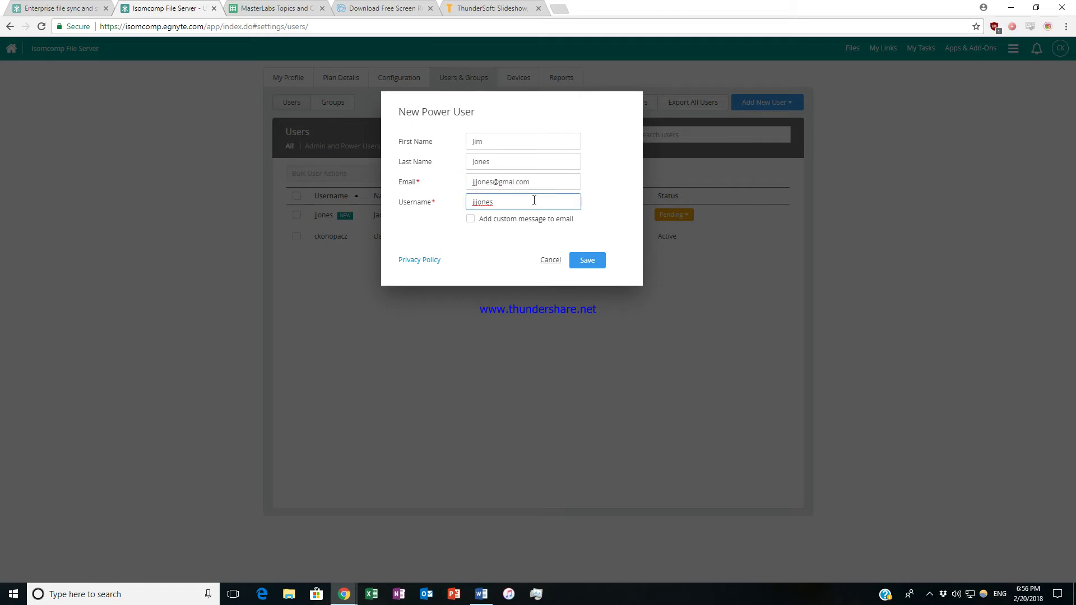
click(552, 182)
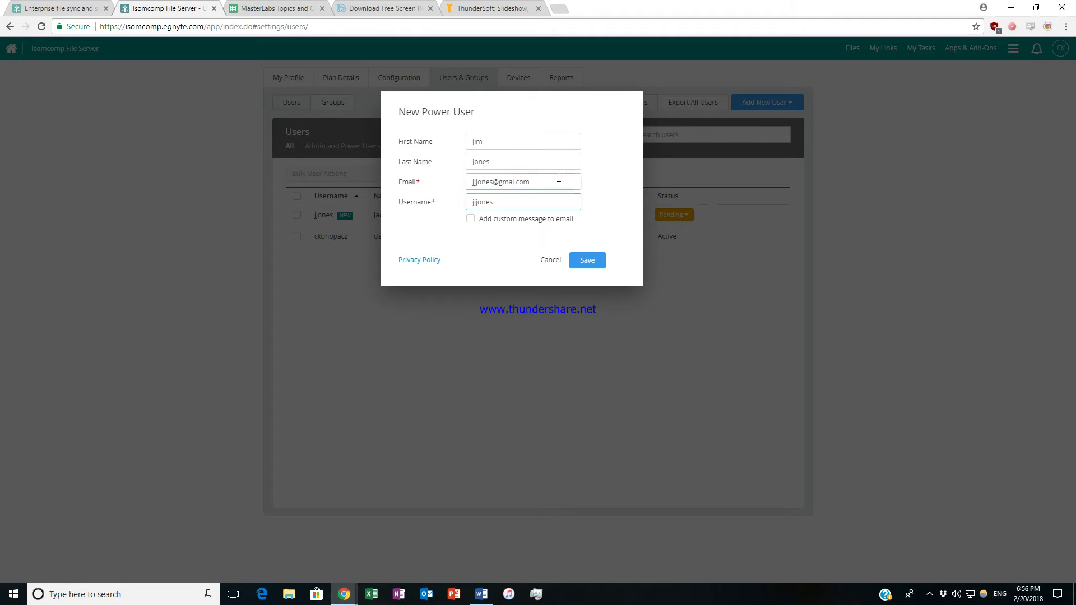
click(551, 260)
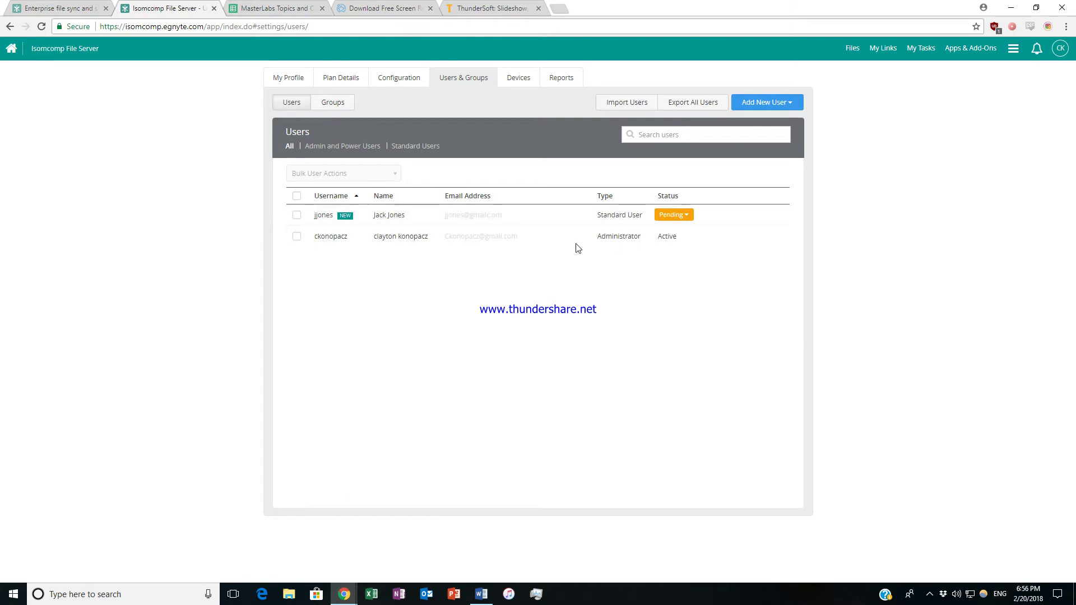
click(297, 215)
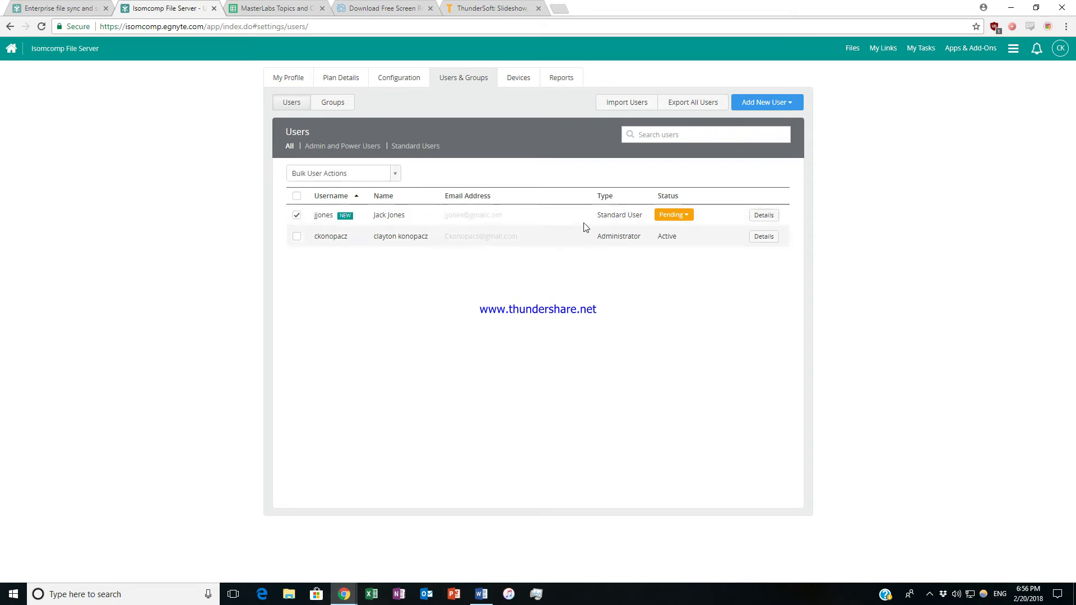
click(764, 217)
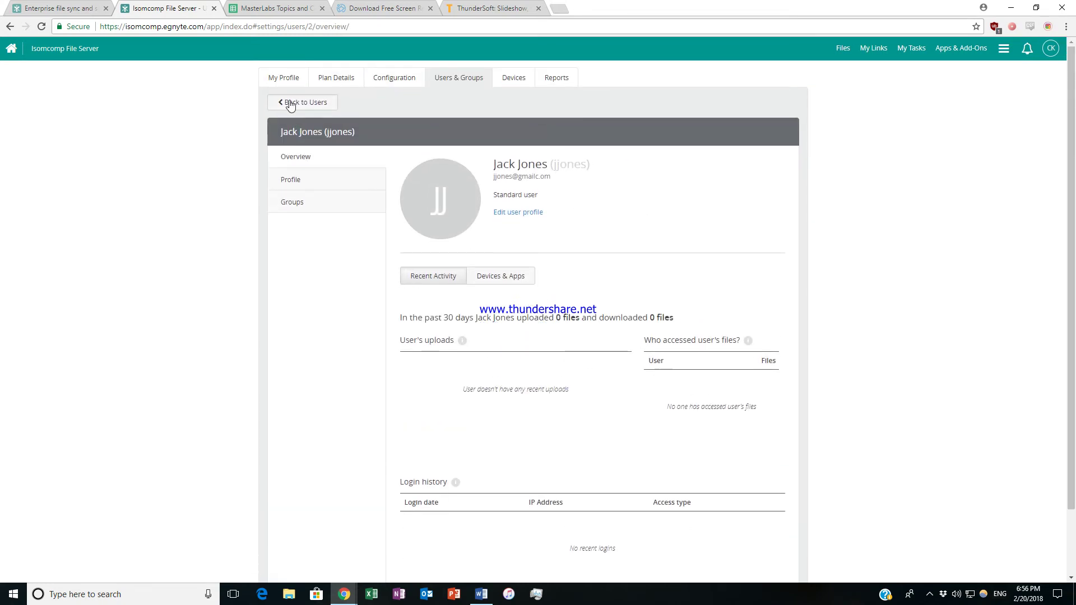
click(290, 104)
right_click(401, 237)
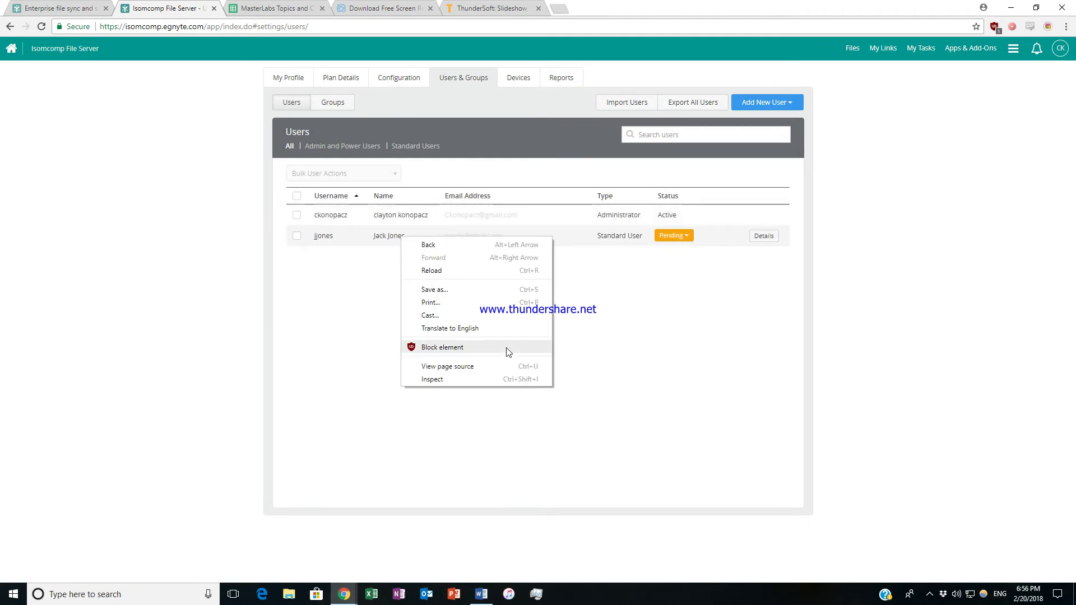
click(651, 356)
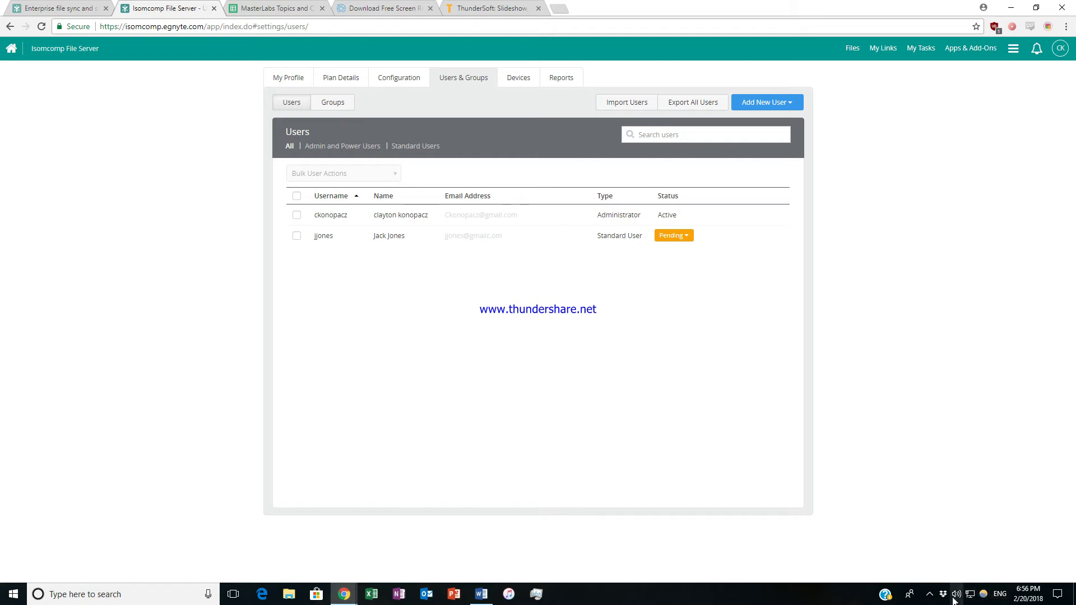
click(929, 594)
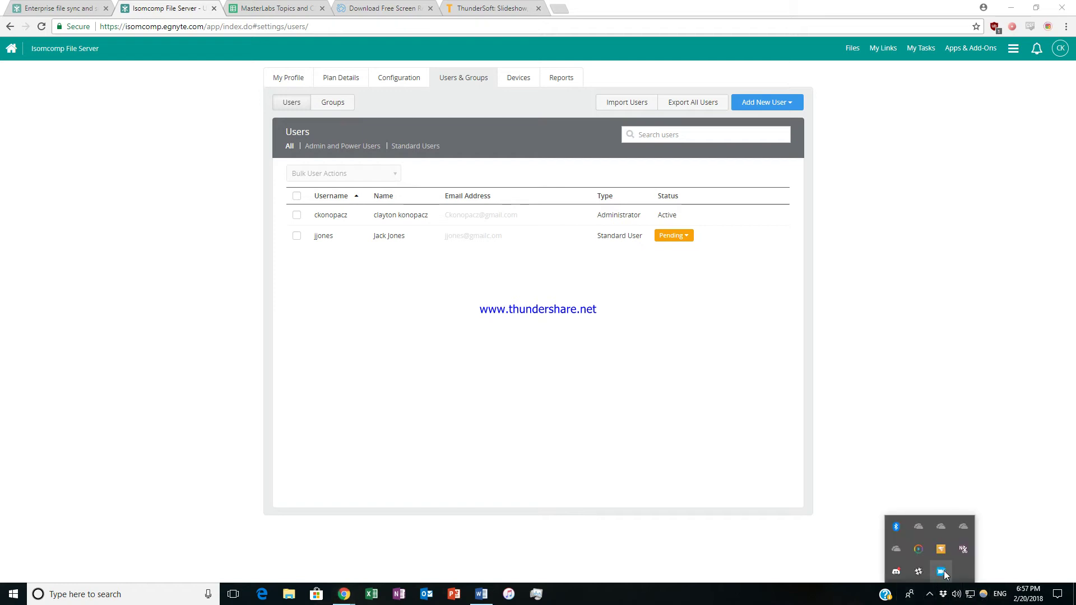
right_click(944, 571)
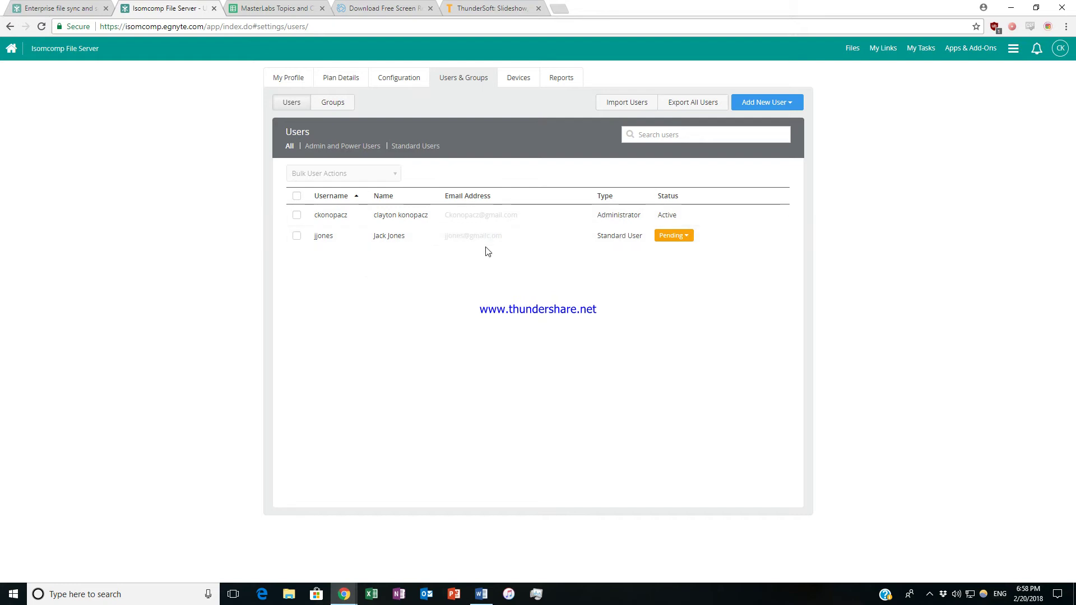
mouse_move(479, 245)
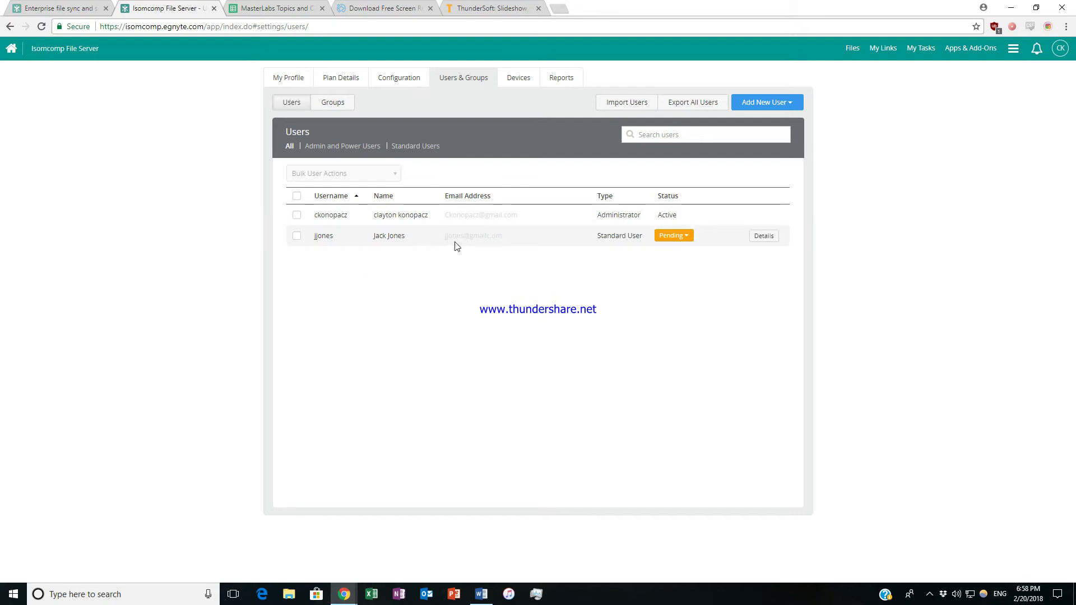
Add a Power User with first and last name, a suggested e-mail and a shortened username.
click(765, 104)
click(745, 143)
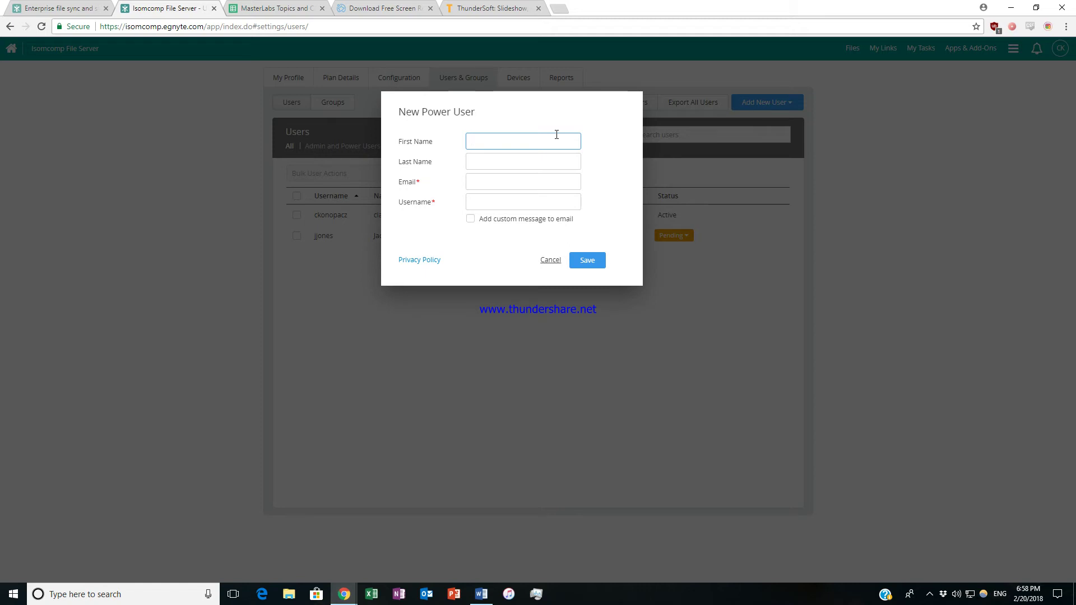
click(495, 159)
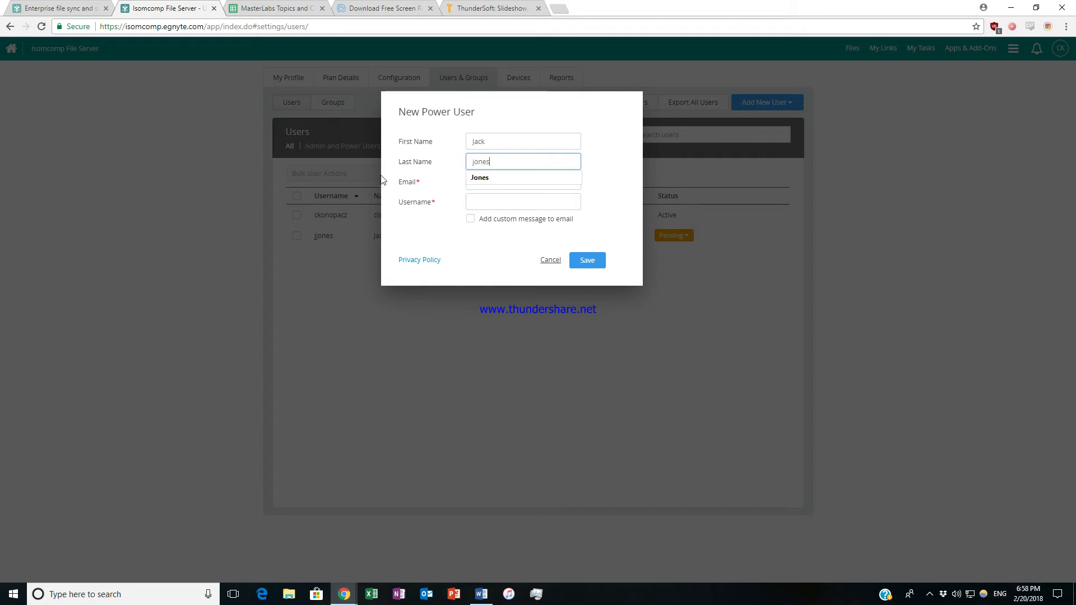
key(Tab)
text(claytongu)
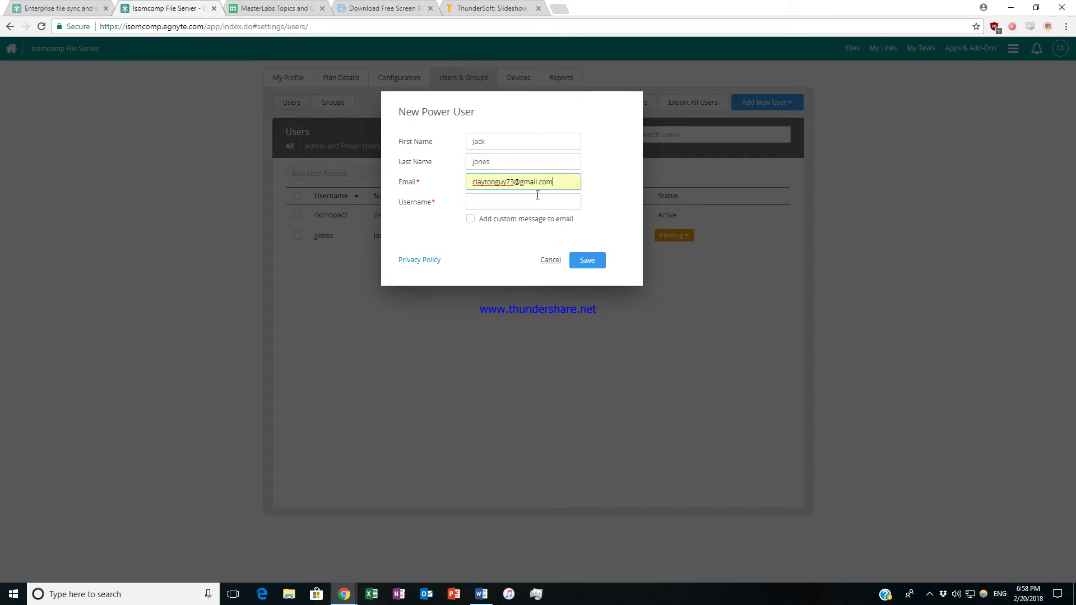
click(532, 198)
double_click(548, 203)
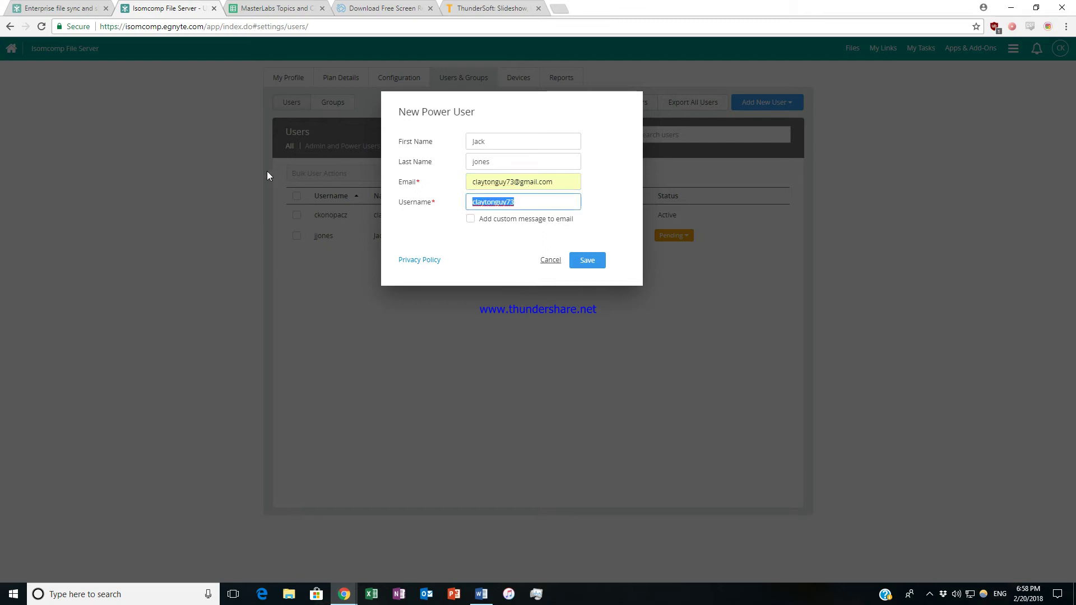
text(Jack)
click(572, 259)
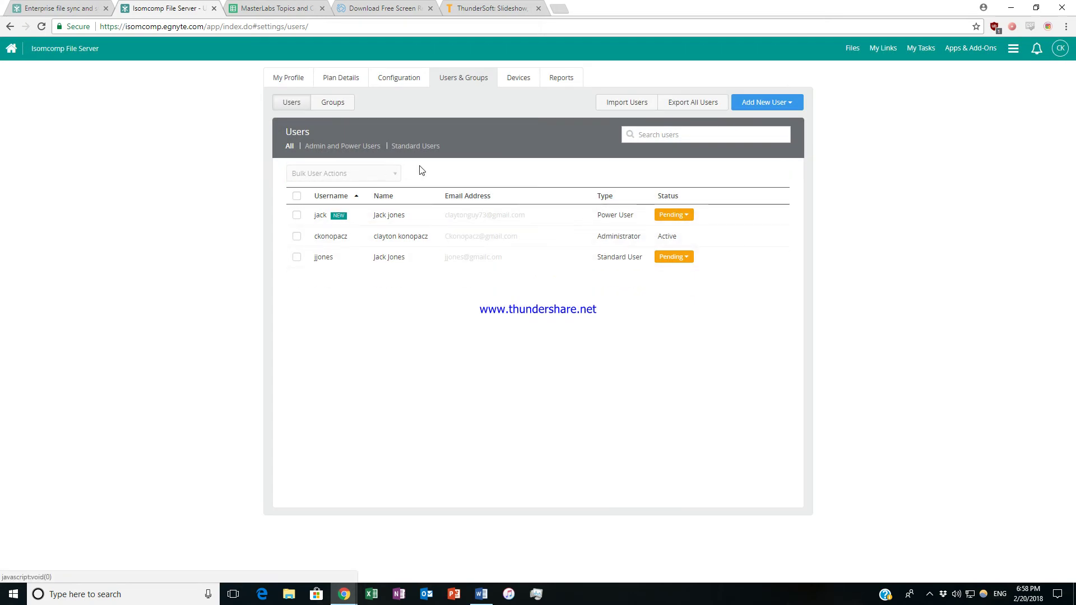
mouse_move(349, 224)
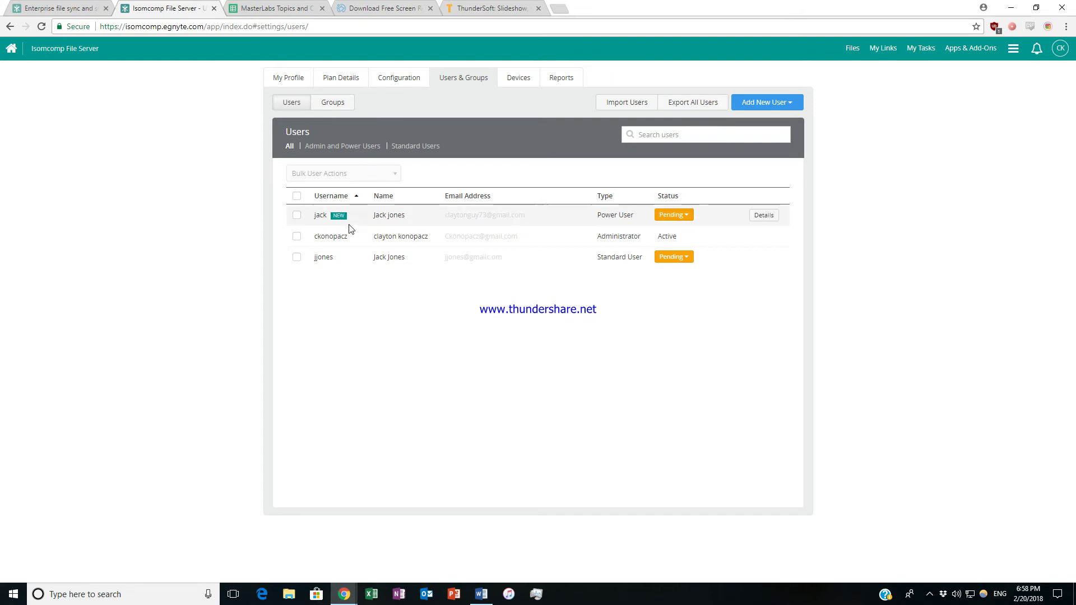
click(765, 216)
scroll(540, 264, down, 2)
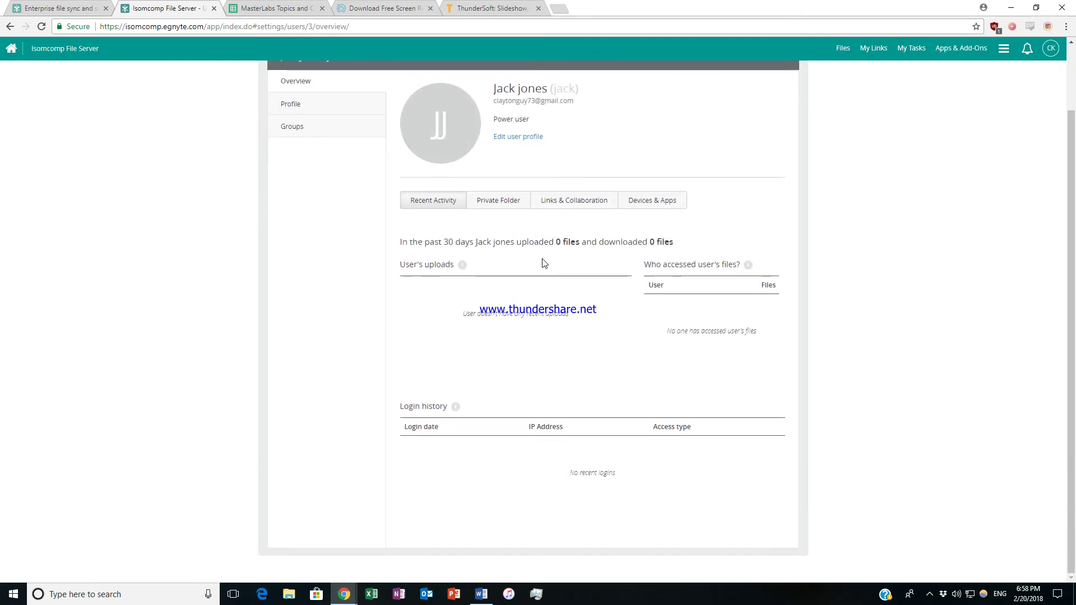
scroll(544, 264, up, 2)
scroll(687, 408, down, 2)
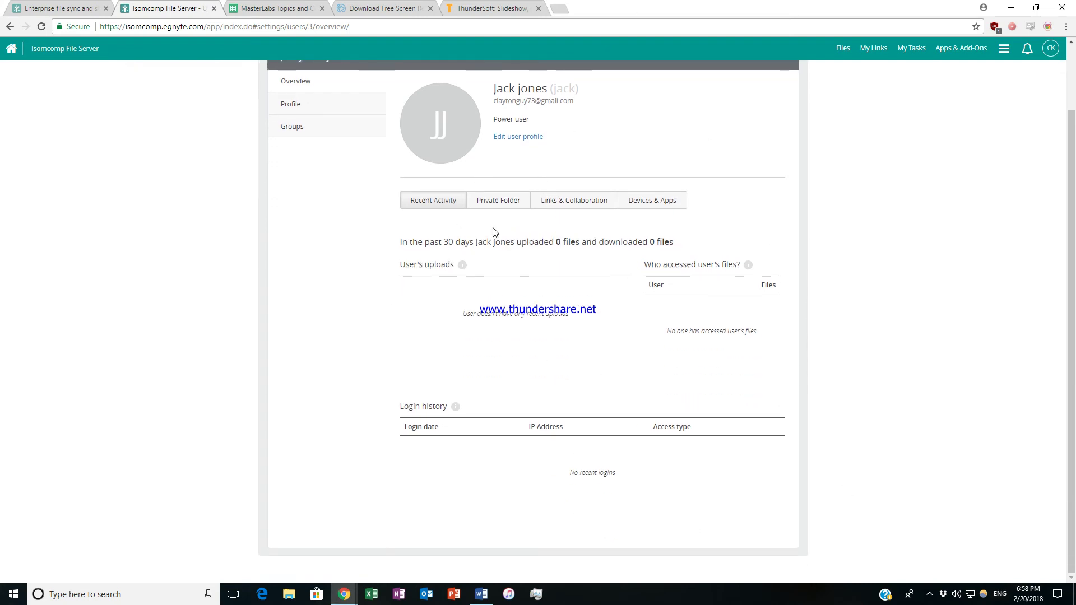
scroll(467, 250, up, 2)
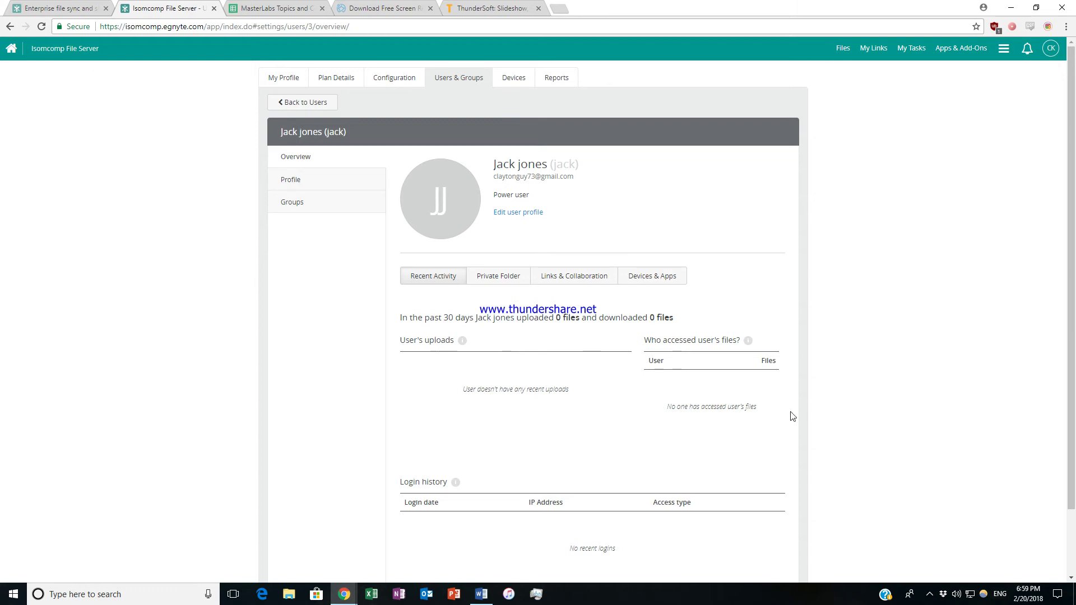
scroll(656, 372, down, 2)
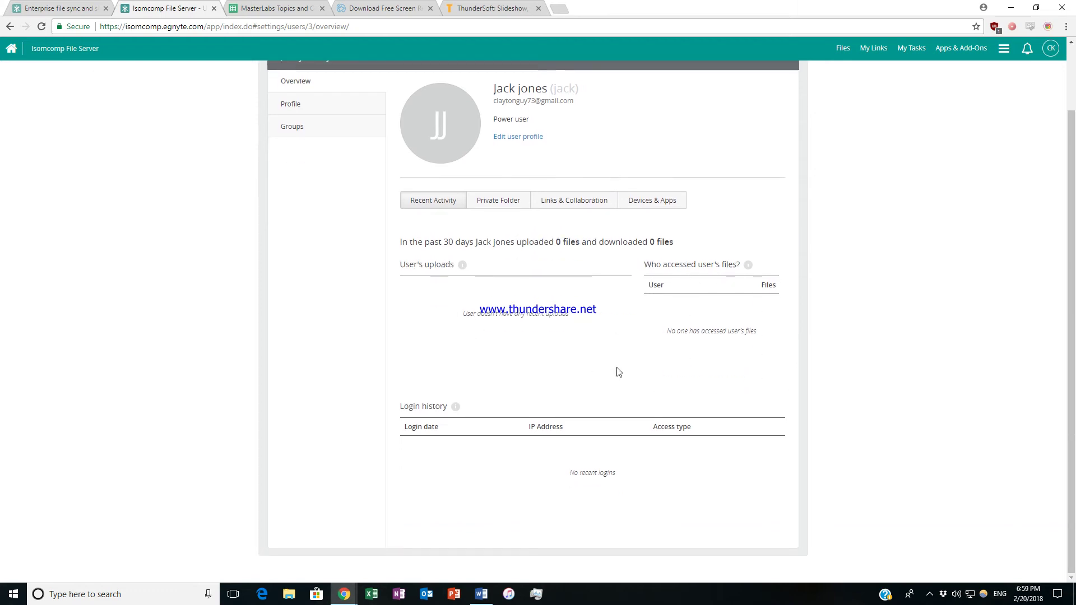
scroll(579, 452, up, 2)
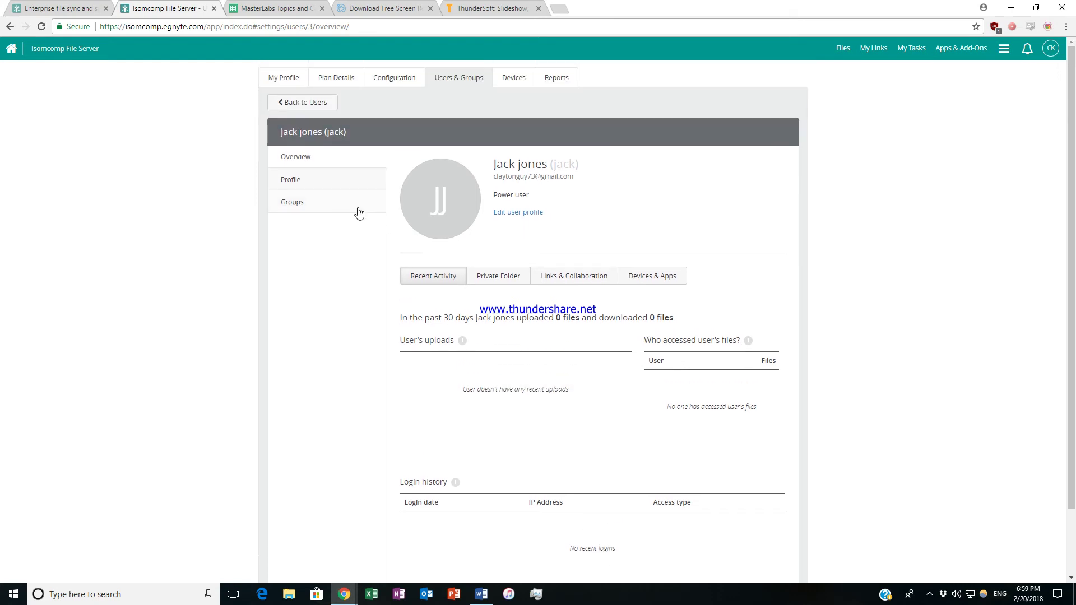
click(338, 182)
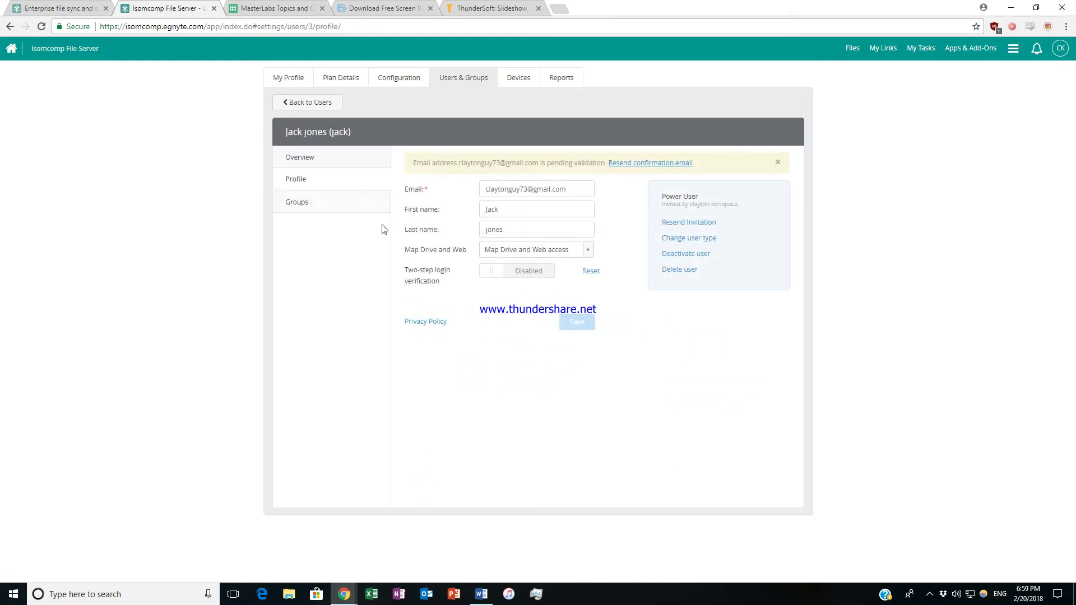
click(330, 209)
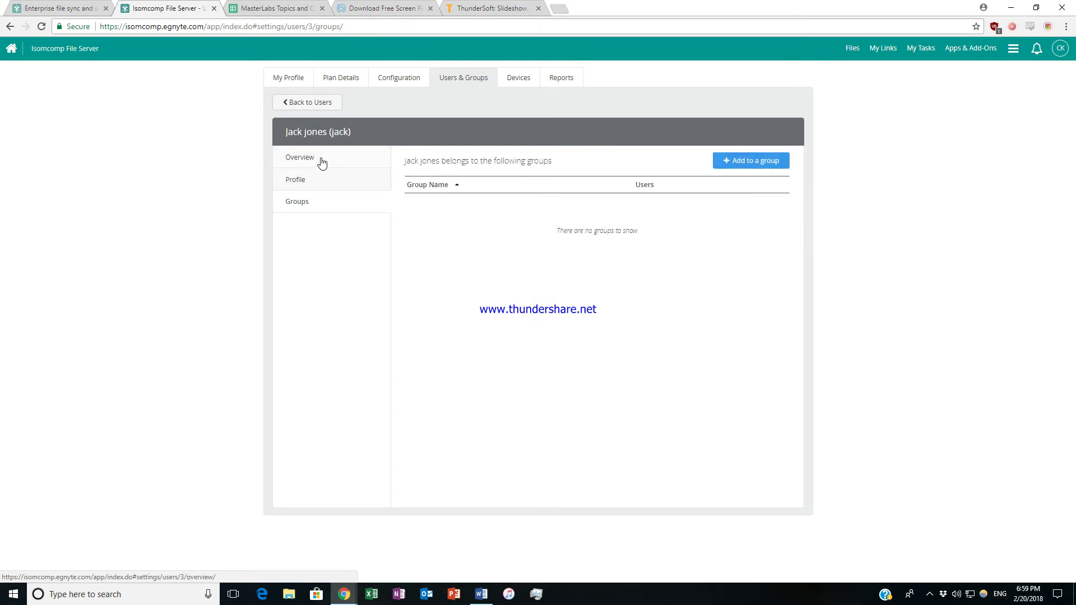
click(322, 161)
click(317, 200)
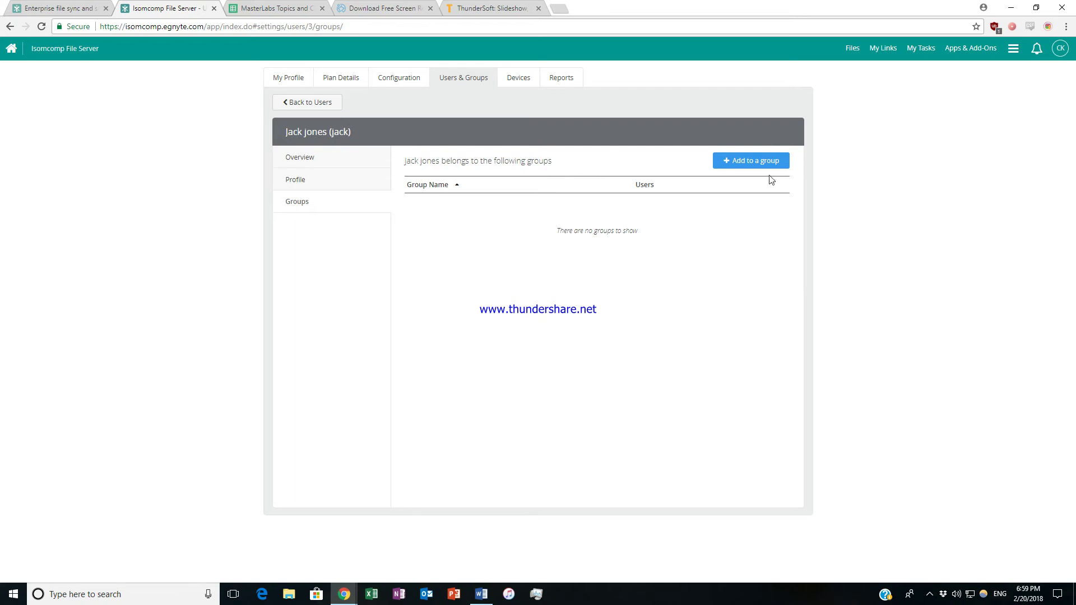
click(330, 104)
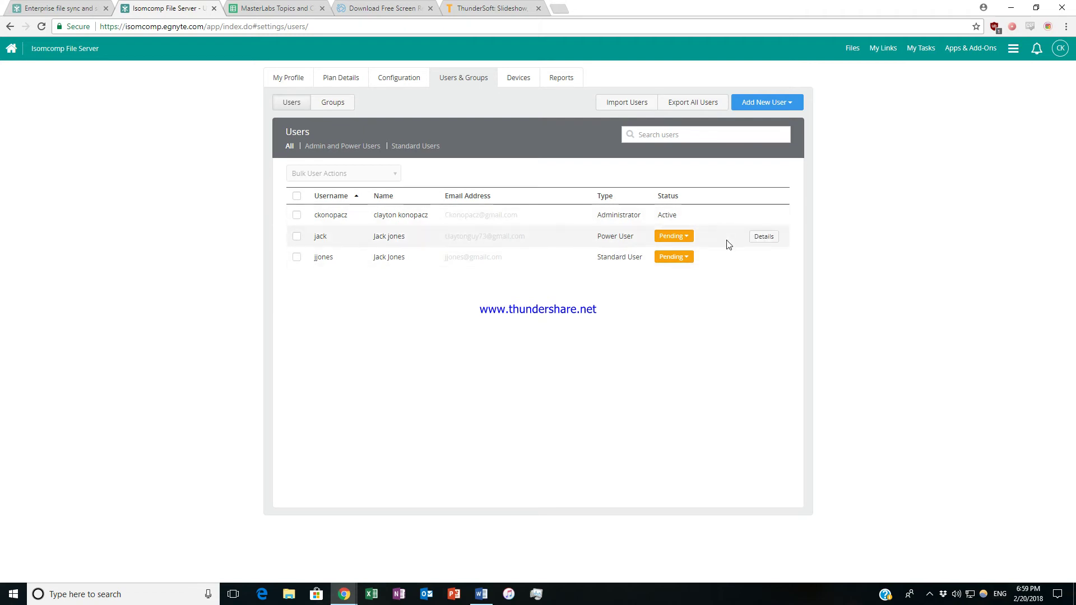
Delete the new Power User from its details panel and dismiss the deletion notice.
click(768, 238)
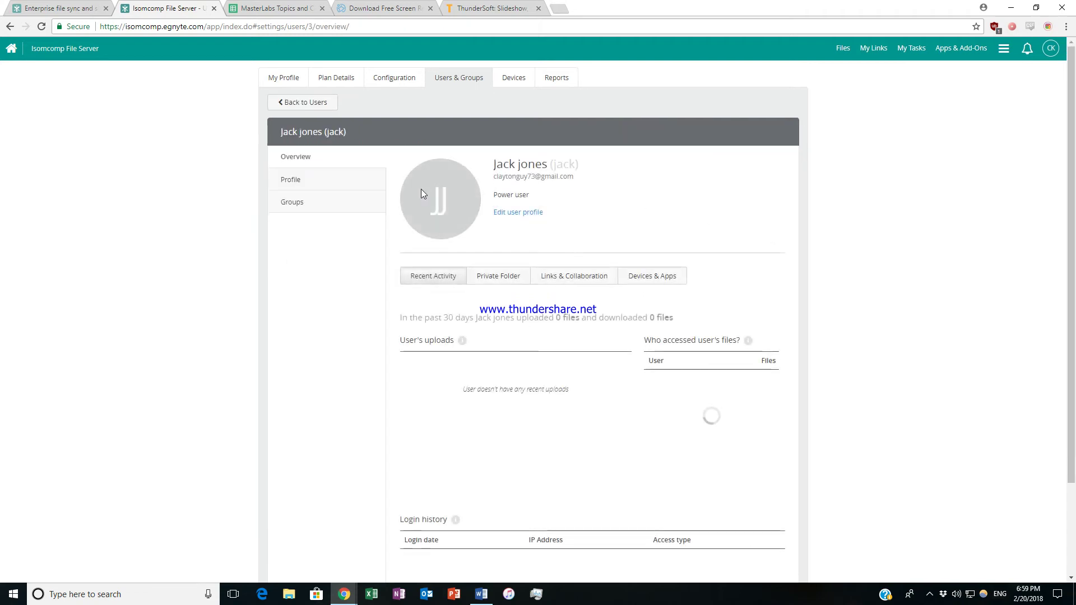
click(930, 593)
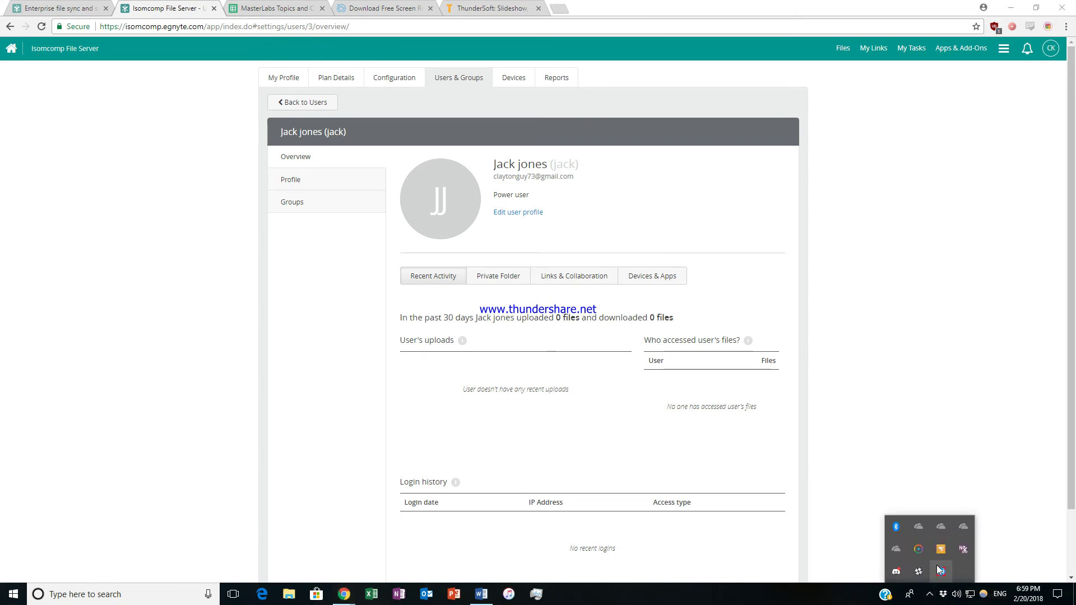
right_click(939, 569)
click(967, 550)
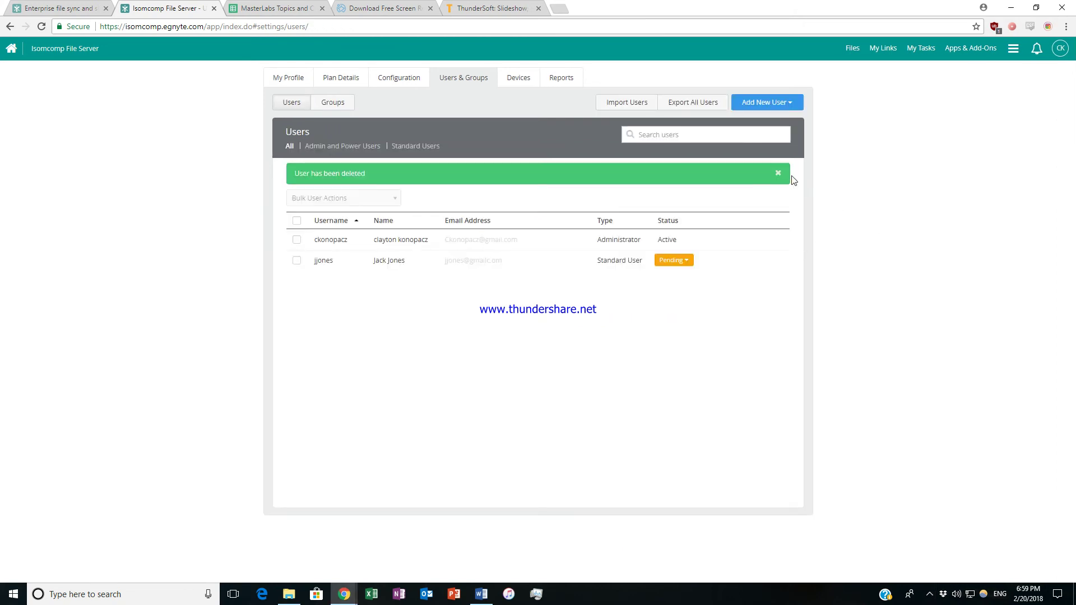
click(778, 173)
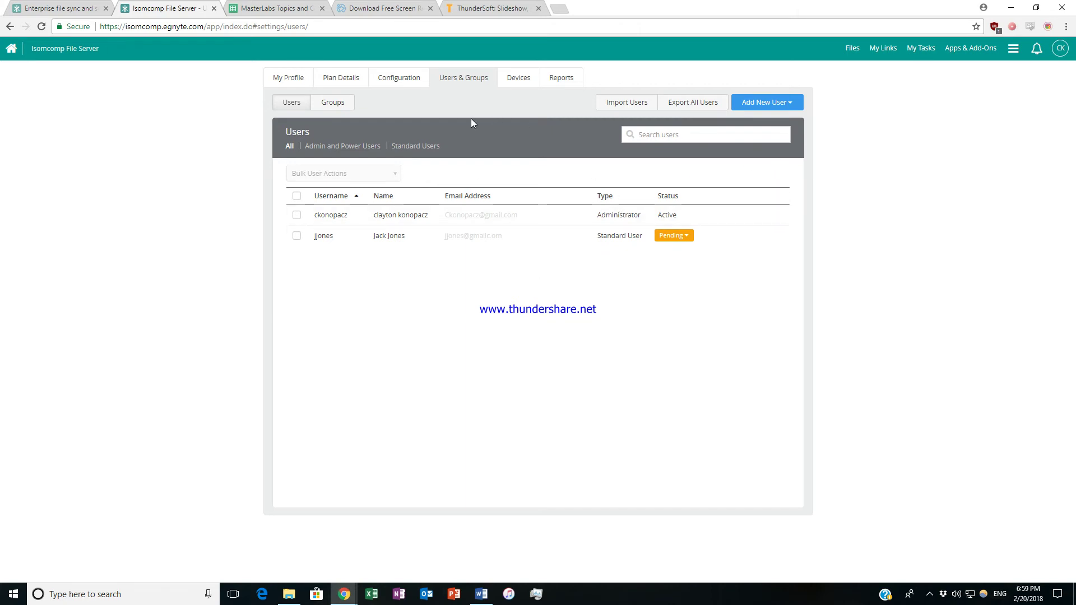
click(756, 104)
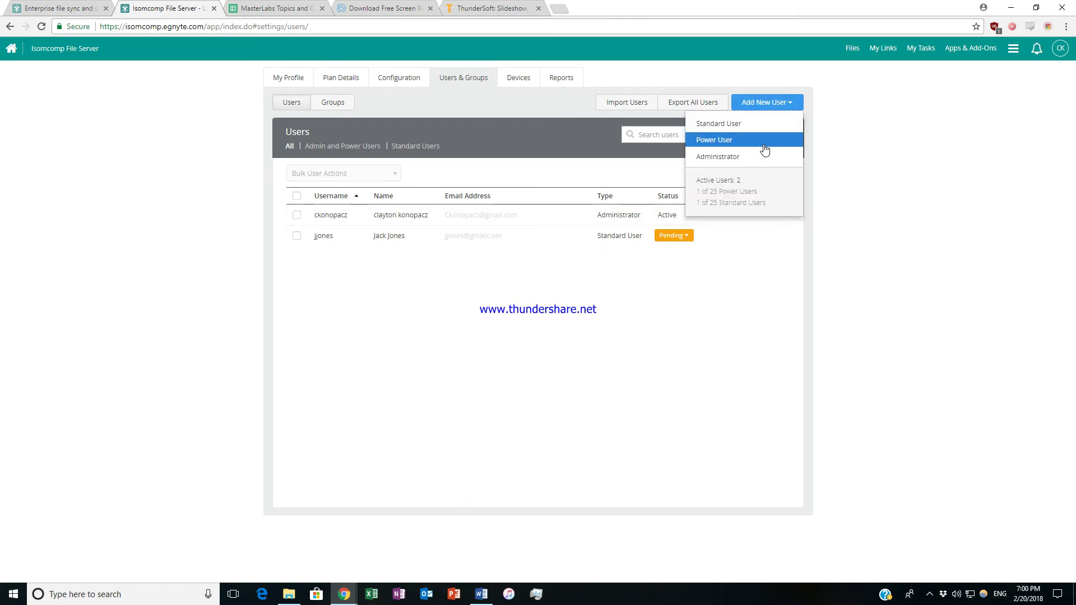
Create another Power User with first and last name, a suggested e-mail and a replaced username.
click(764, 144)
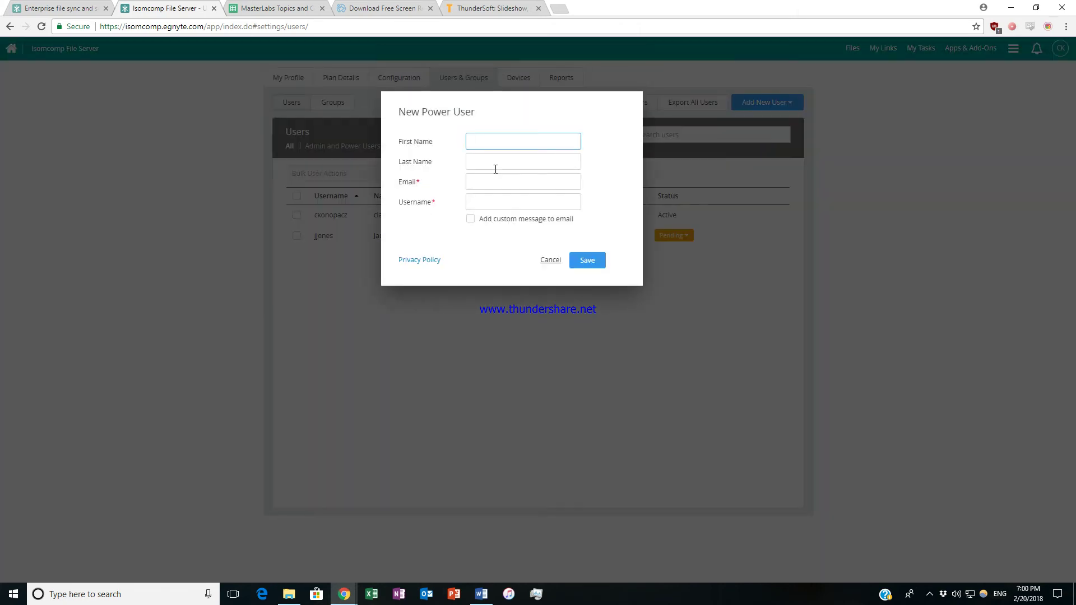
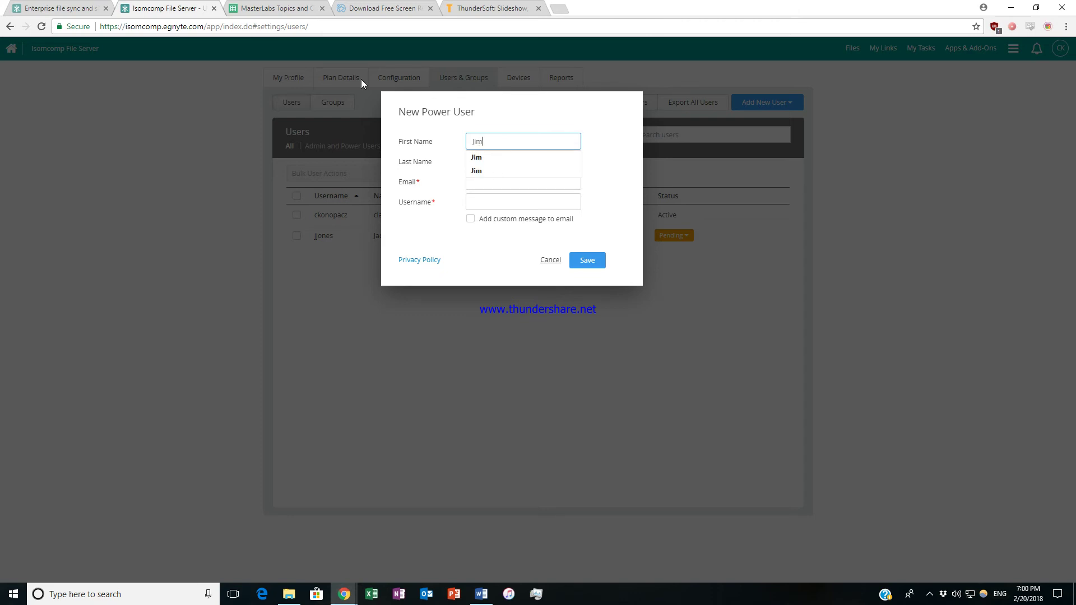
click(546, 163)
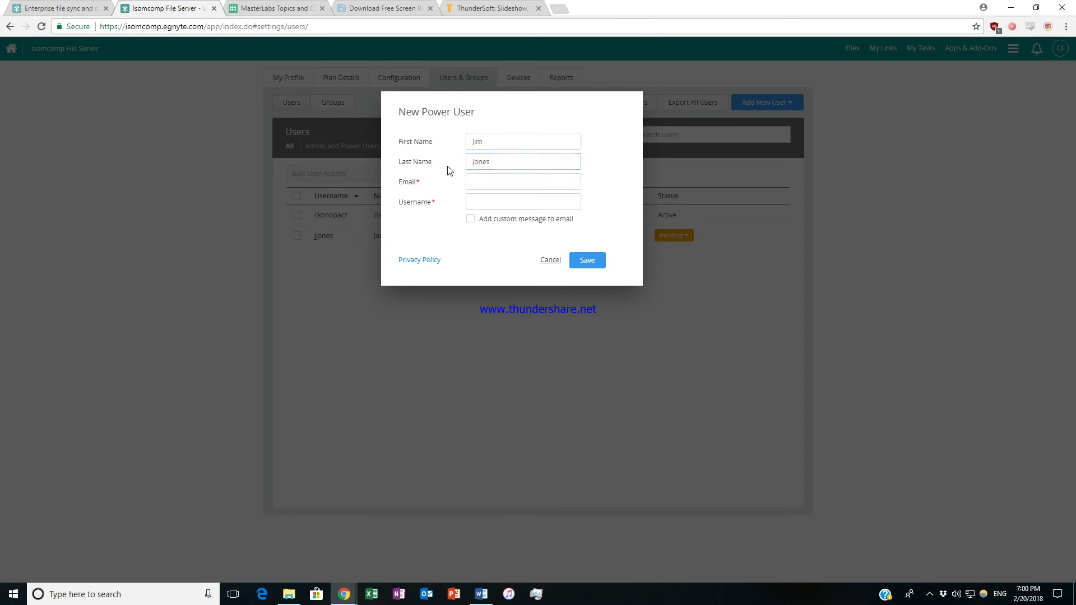
click(506, 180)
text(claytongu)
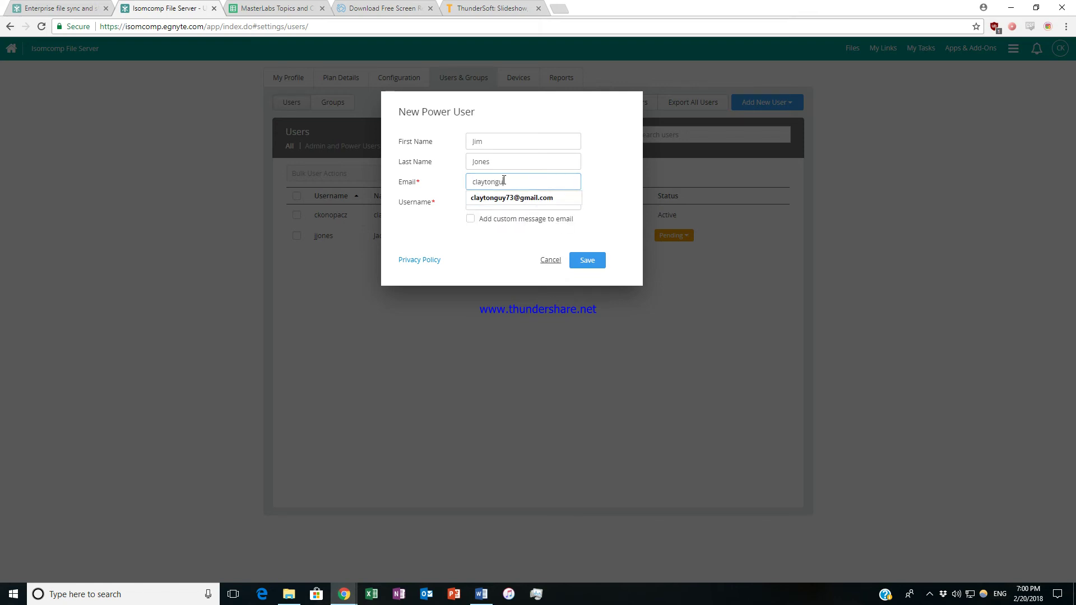
click(508, 197)
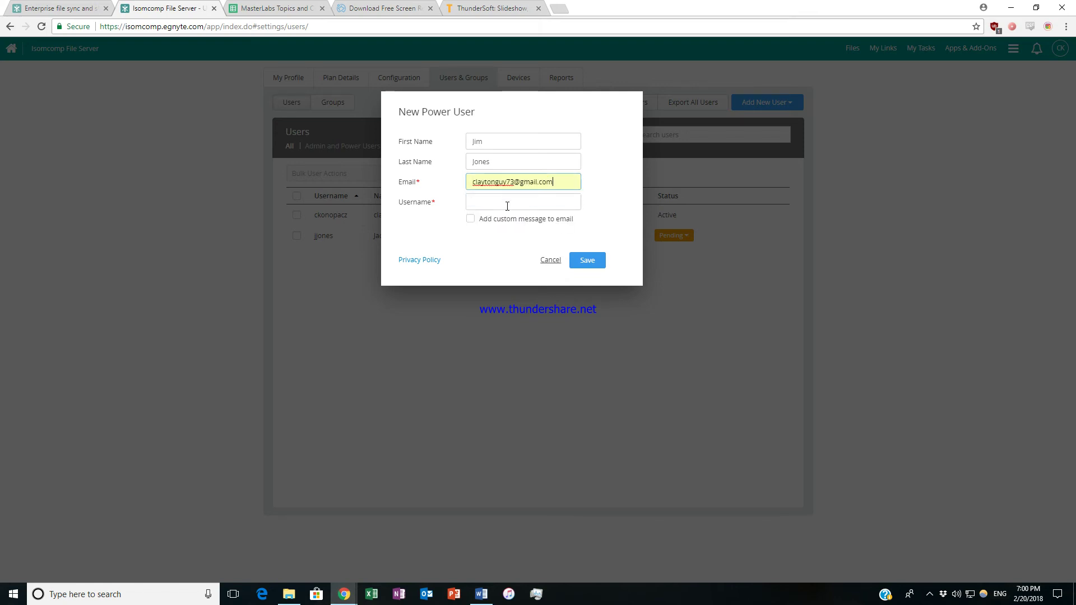
click(508, 206)
drag(532, 202, 396, 202)
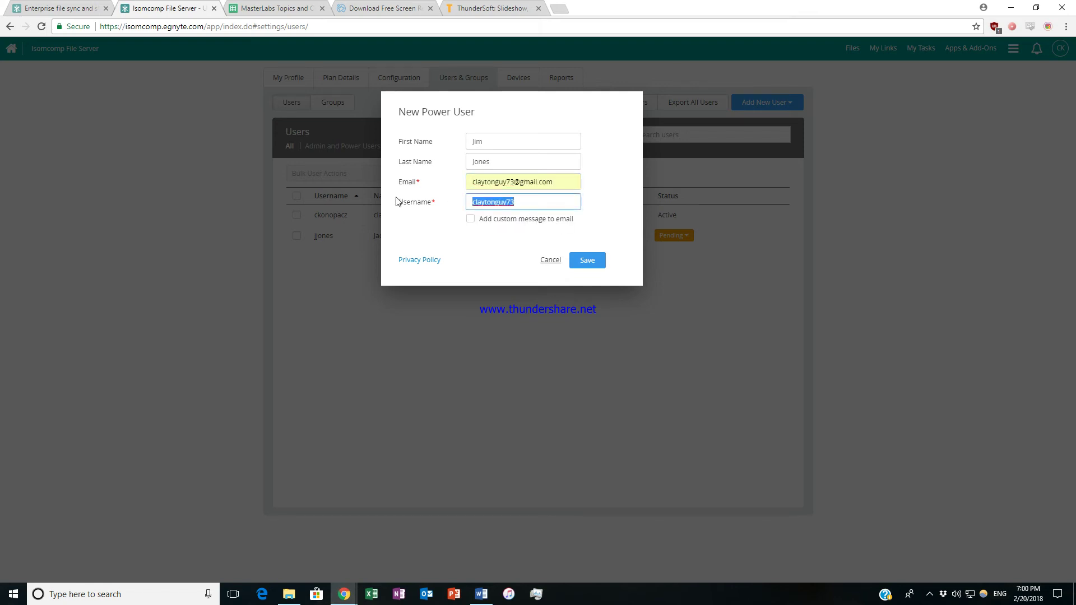
text(Jim)
click(586, 260)
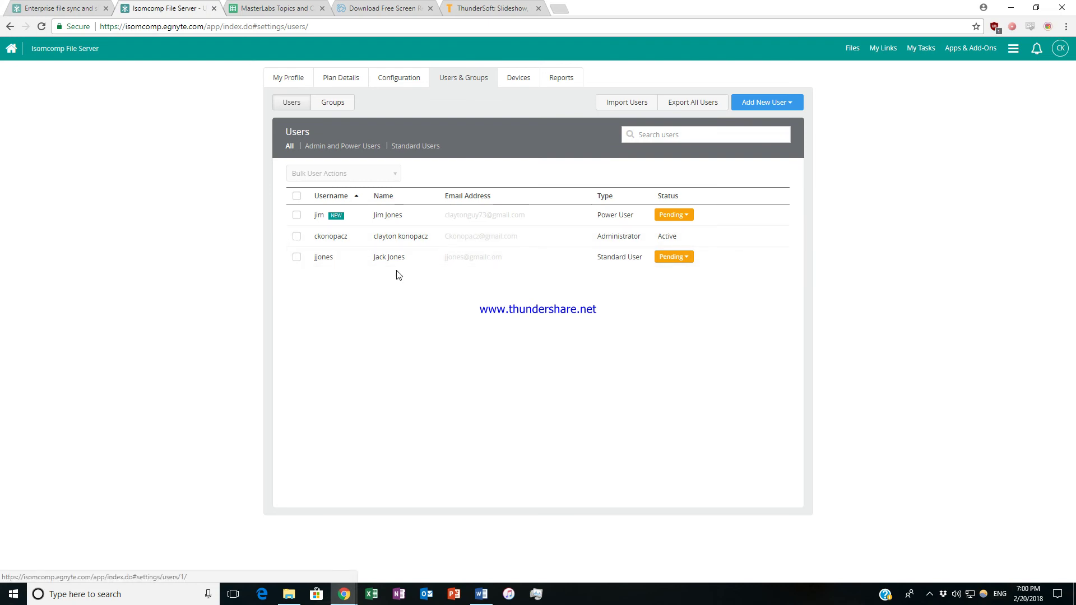
click(790, 107)
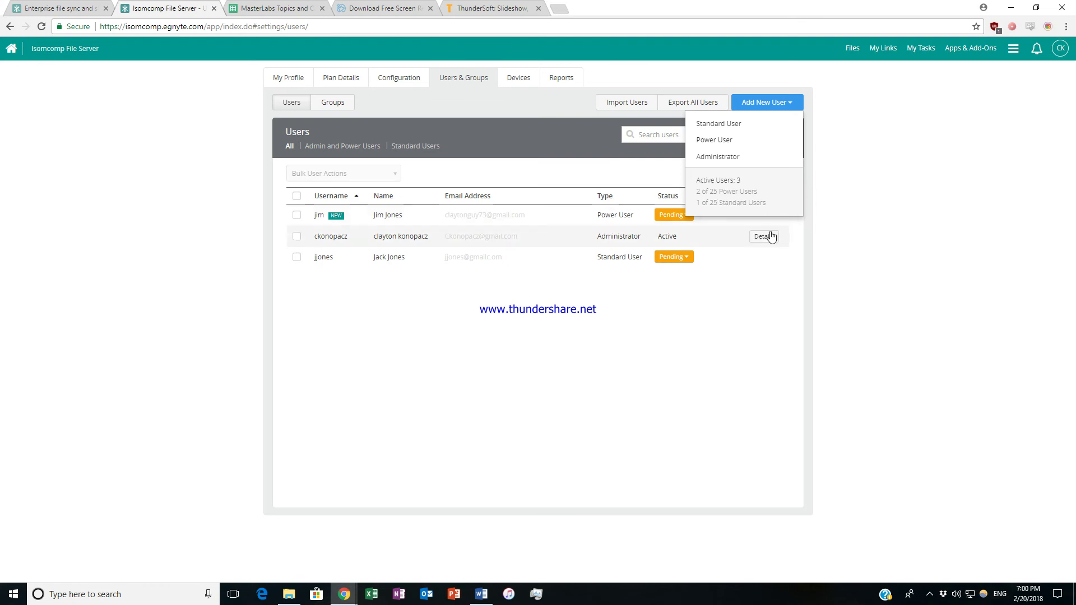
click(871, 129)
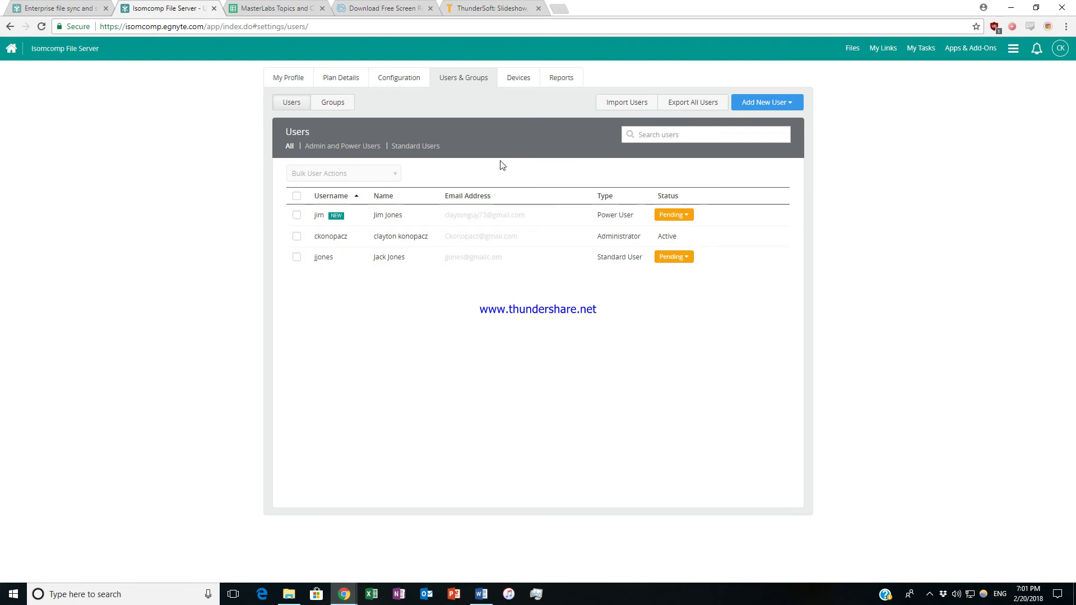
In Configuration settings, keep 'preview the file' as the default file click action.
click(399, 78)
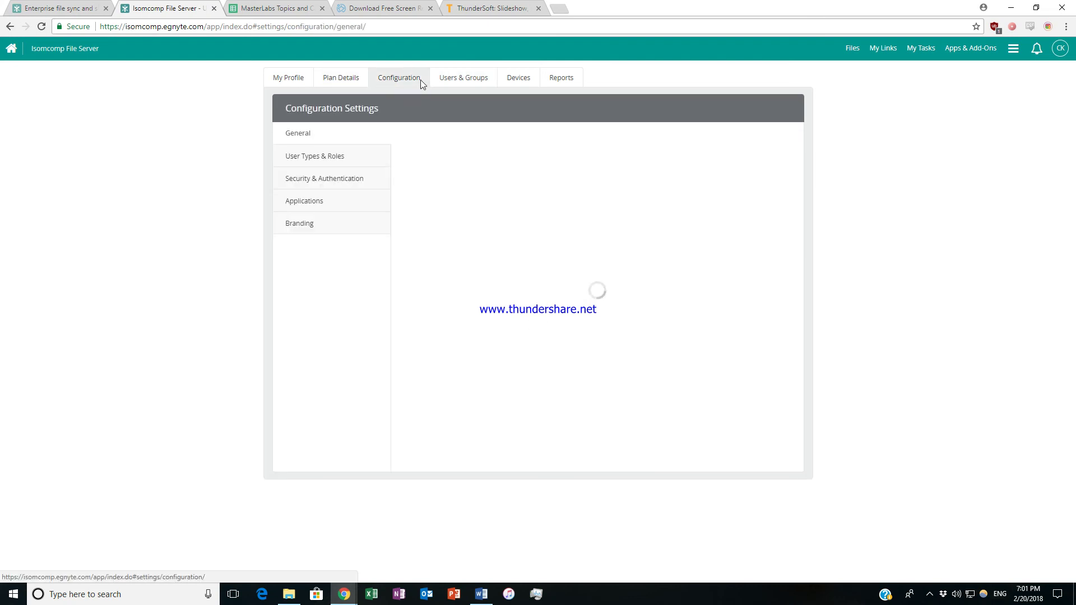
scroll(485, 177, down, 1)
scroll(486, 177, up, 1)
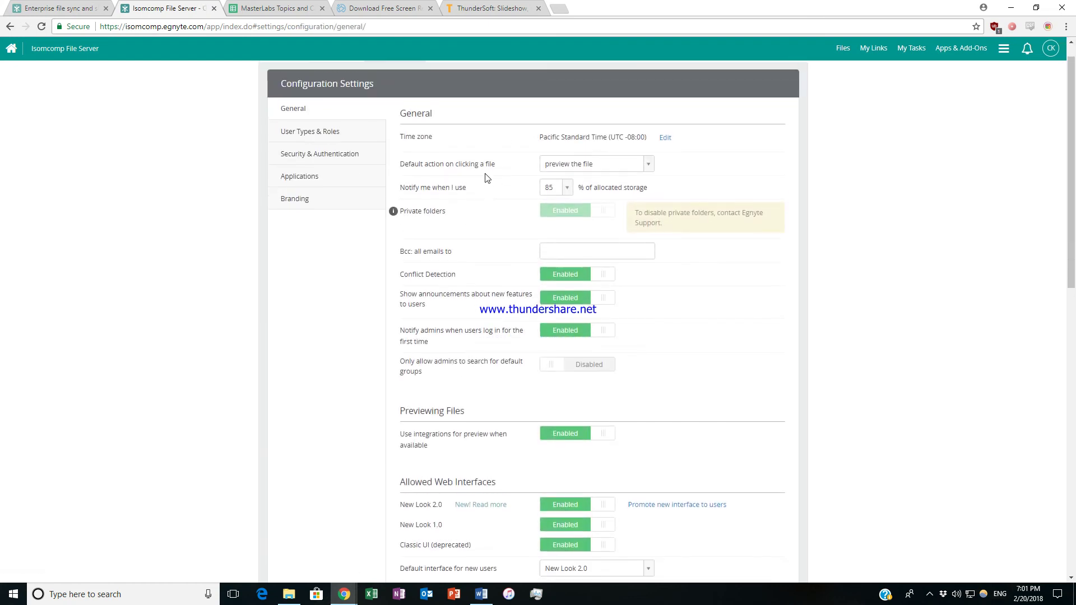
scroll(486, 168, up, 1)
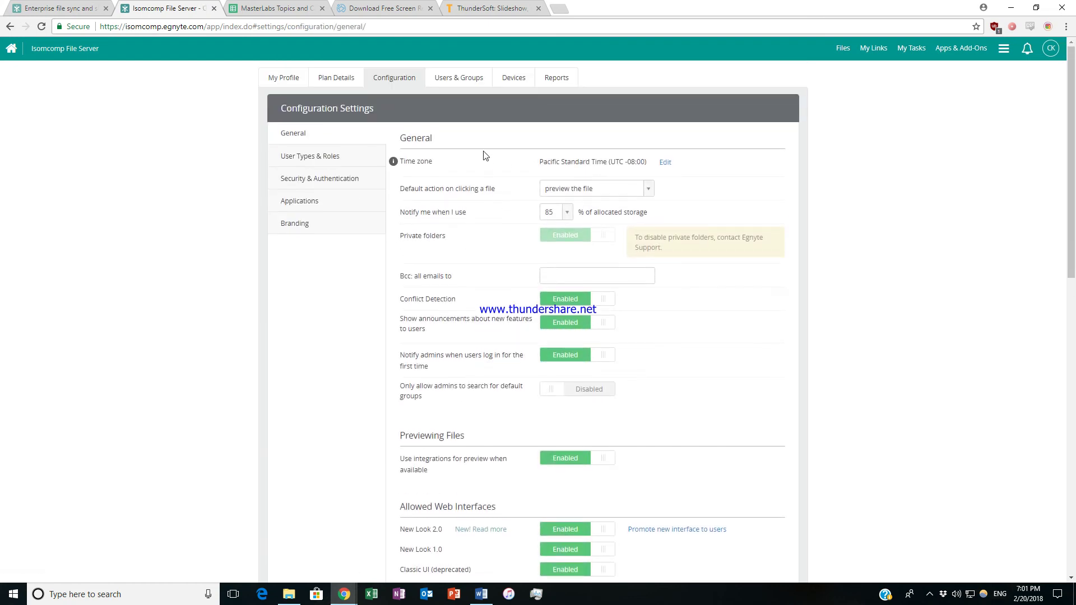
click(650, 190)
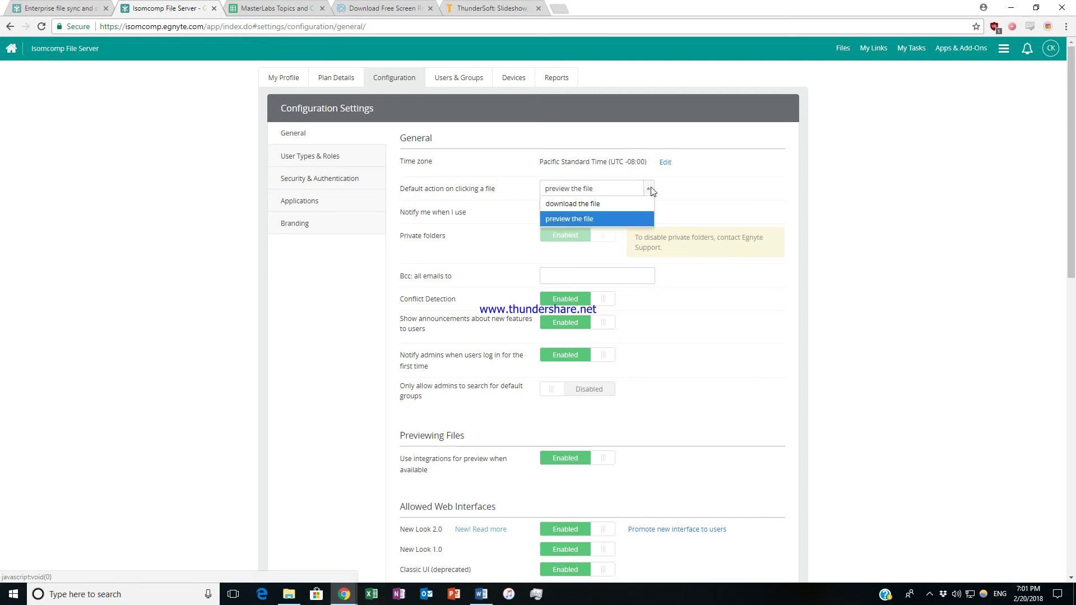
click(624, 219)
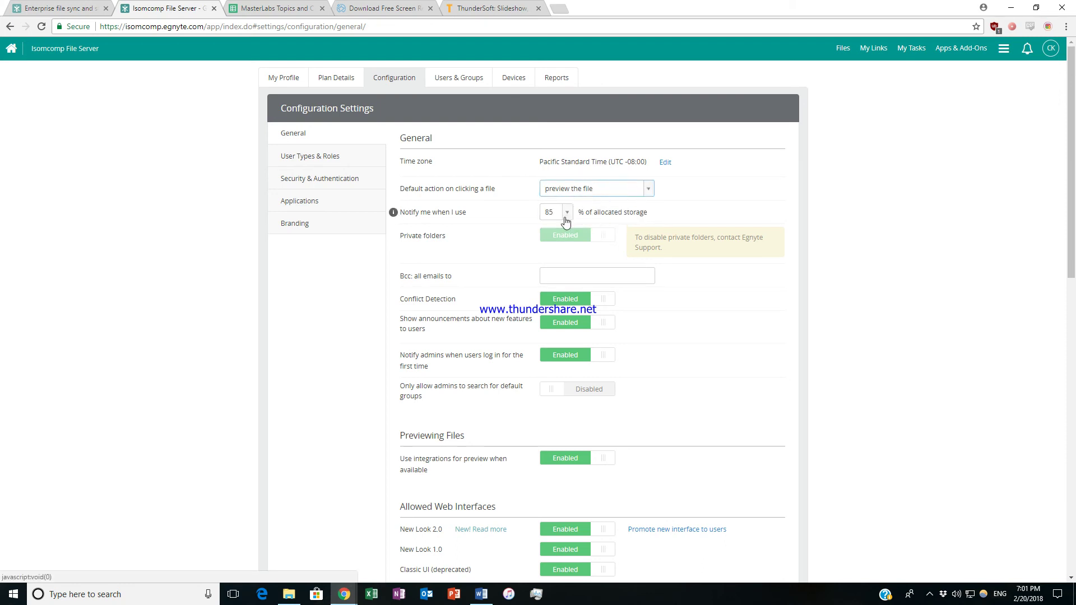
Set the storage notification threshold to 75%.
scroll(580, 219, down, 1)
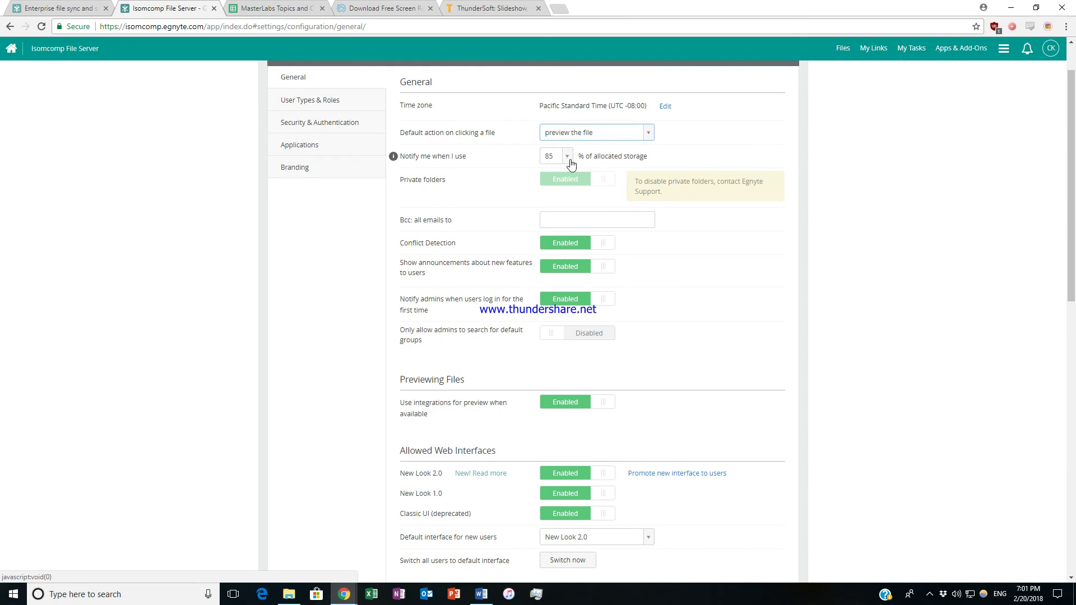
click(567, 157)
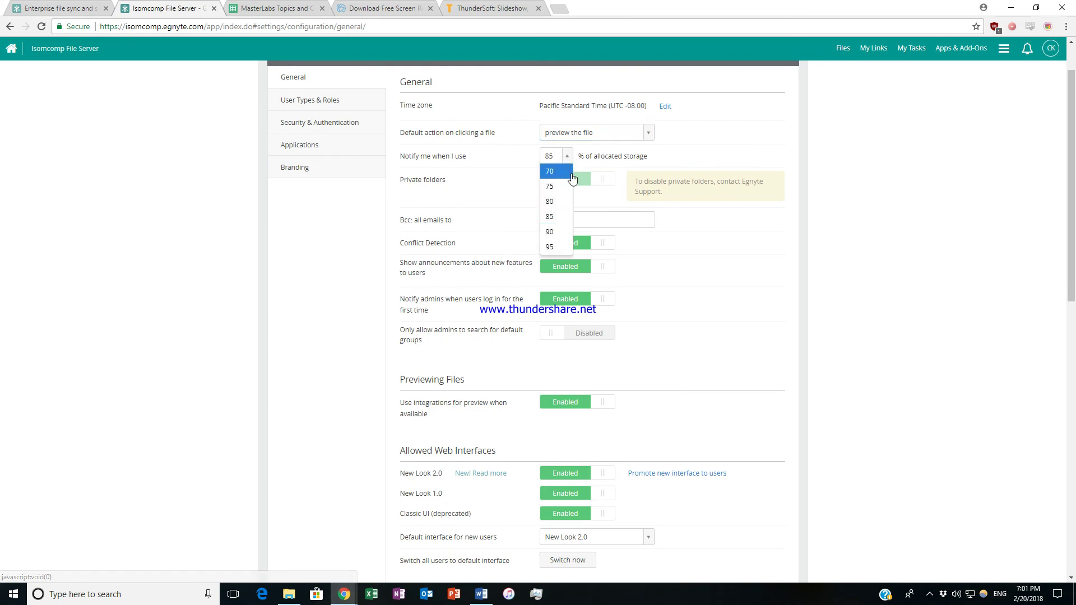
click(563, 187)
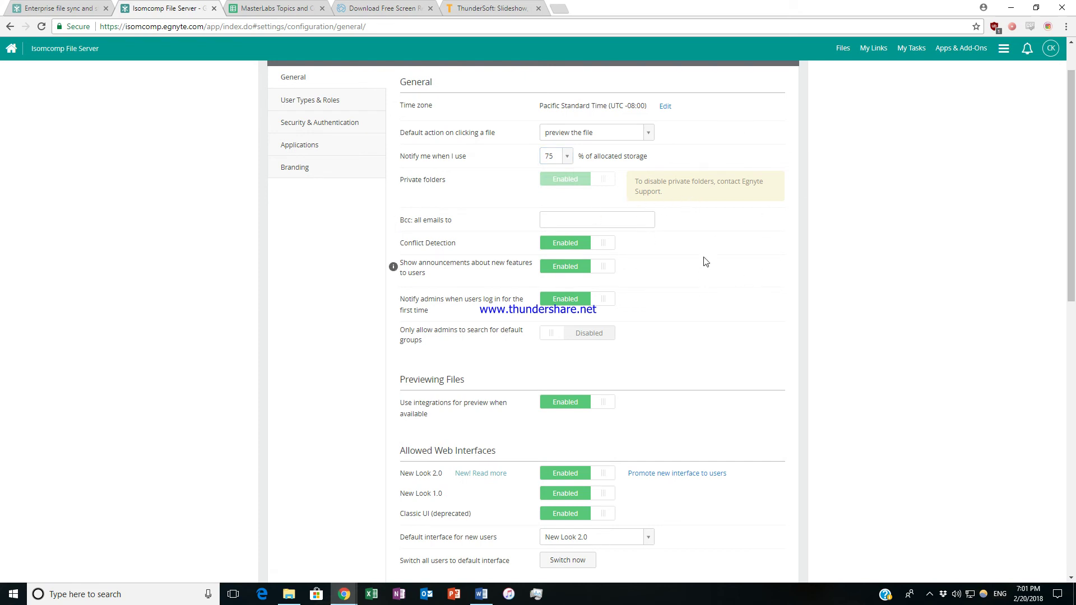
scroll(712, 274, down, 2)
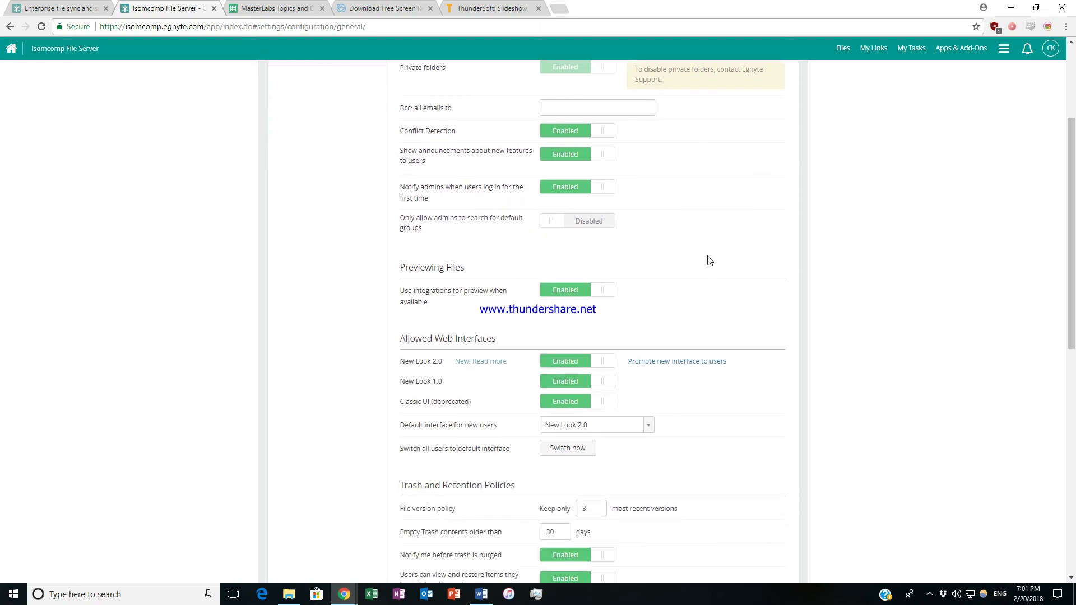
scroll(481, 161, down, 4)
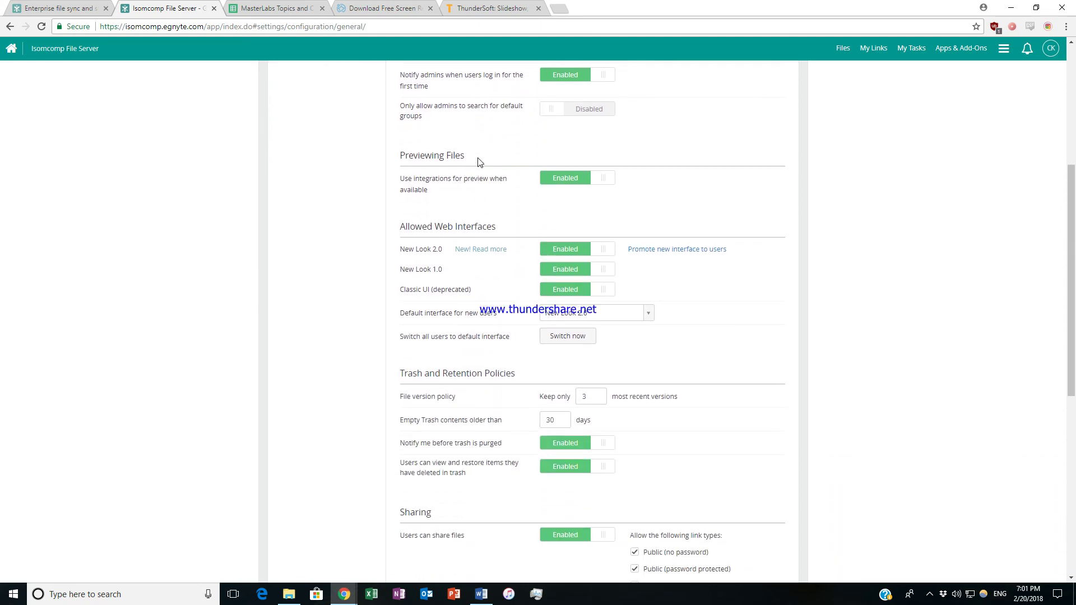
scroll(479, 163, down, 5)
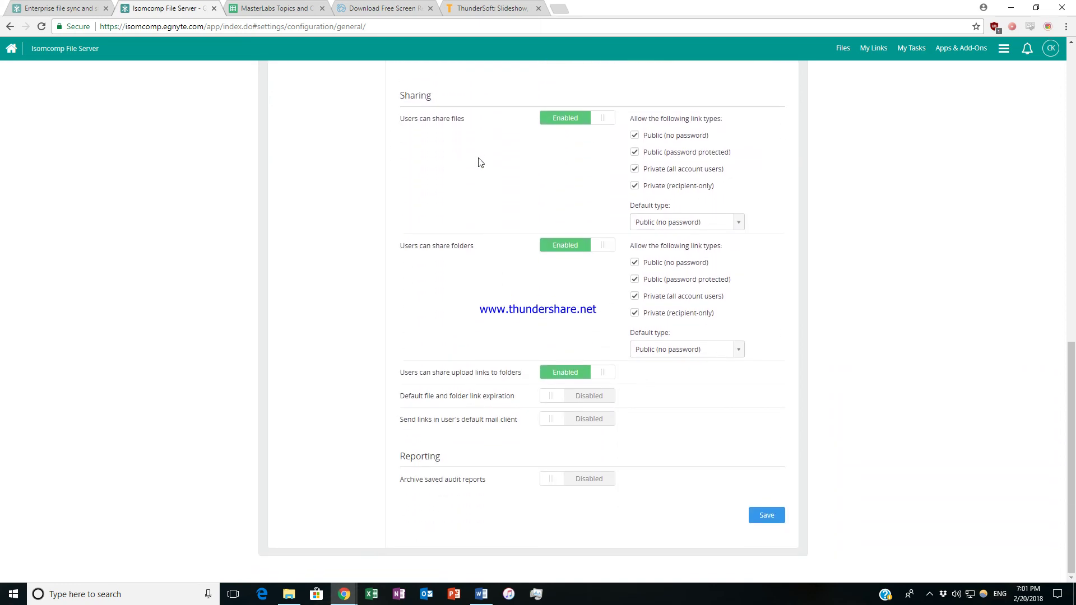
scroll(497, 178, up, 5)
scroll(496, 178, up, 7)
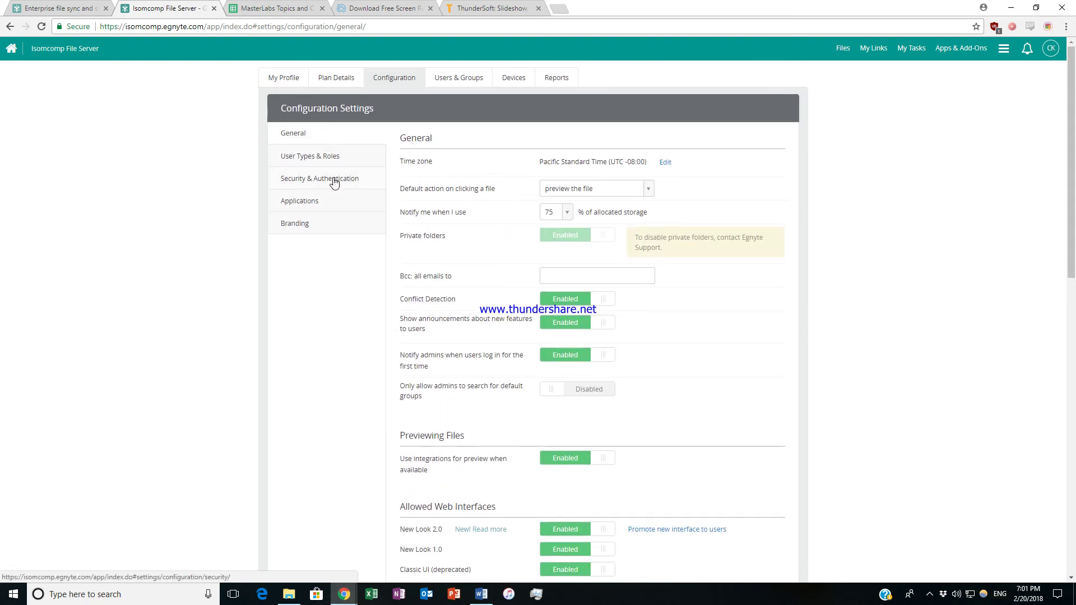
In Security & Authentication, change the session timeout from 30 minutes to 2 hours.
click(334, 179)
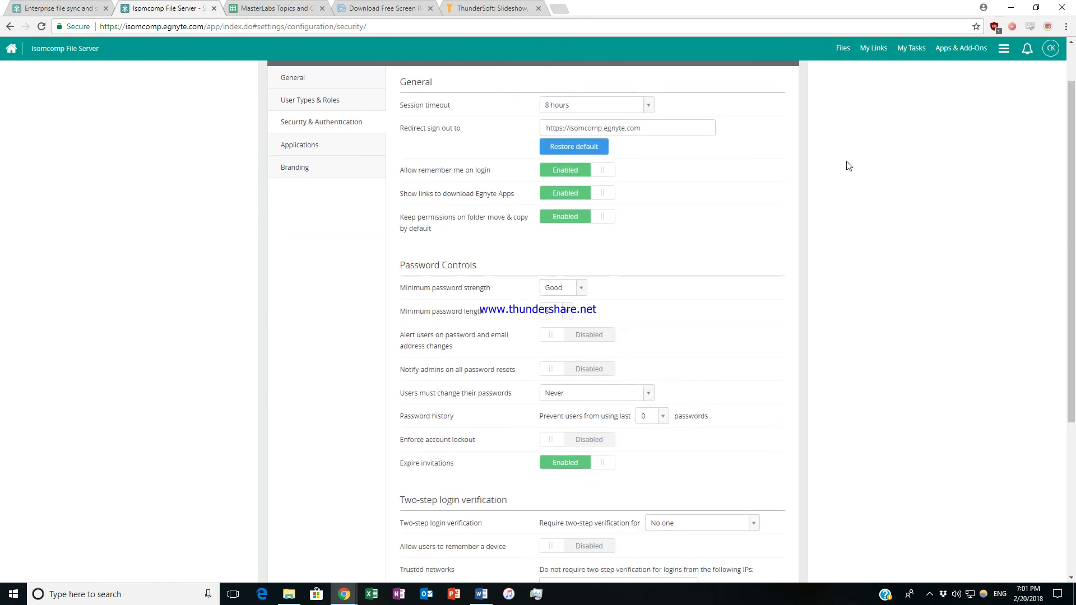
click(649, 164)
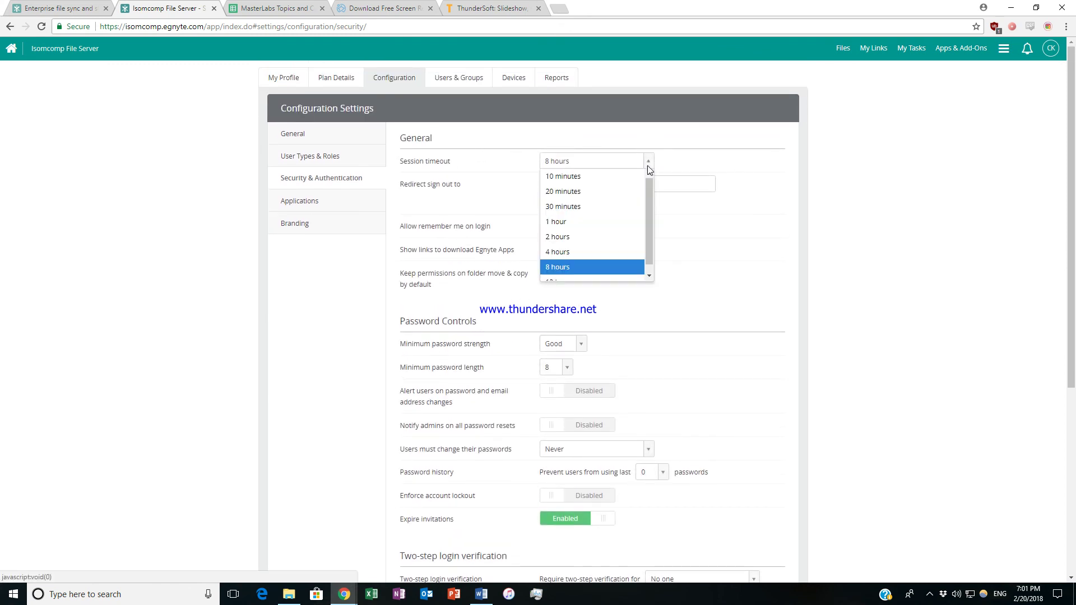
click(607, 212)
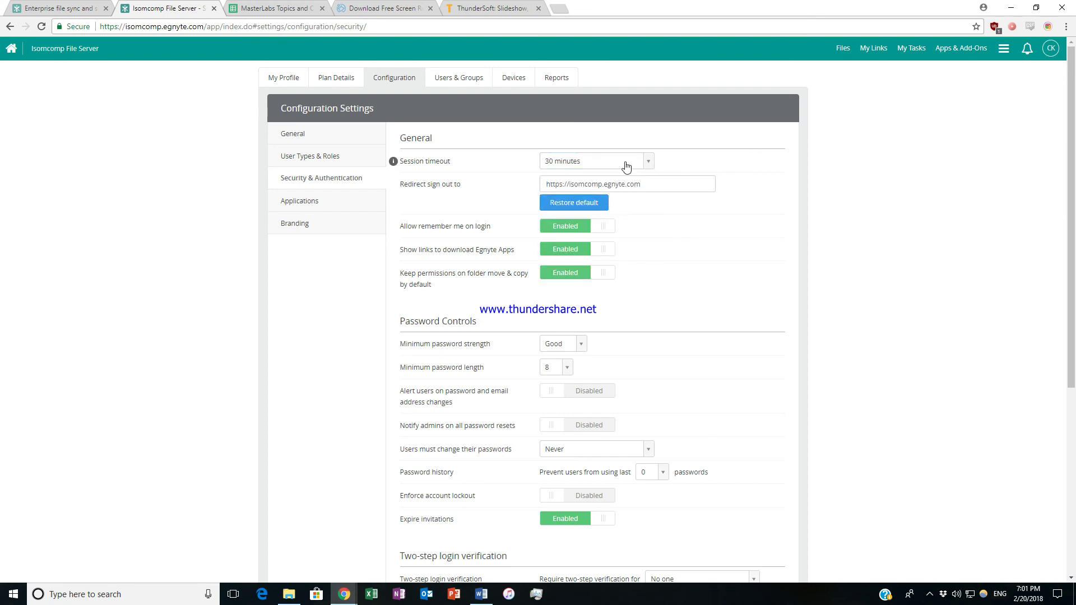
click(649, 164)
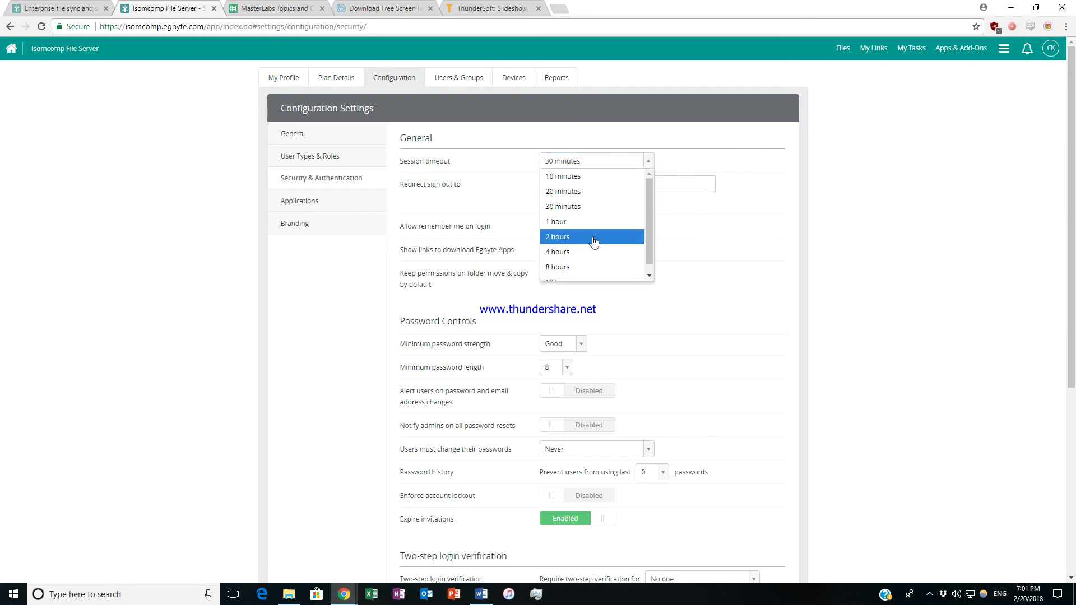
click(595, 238)
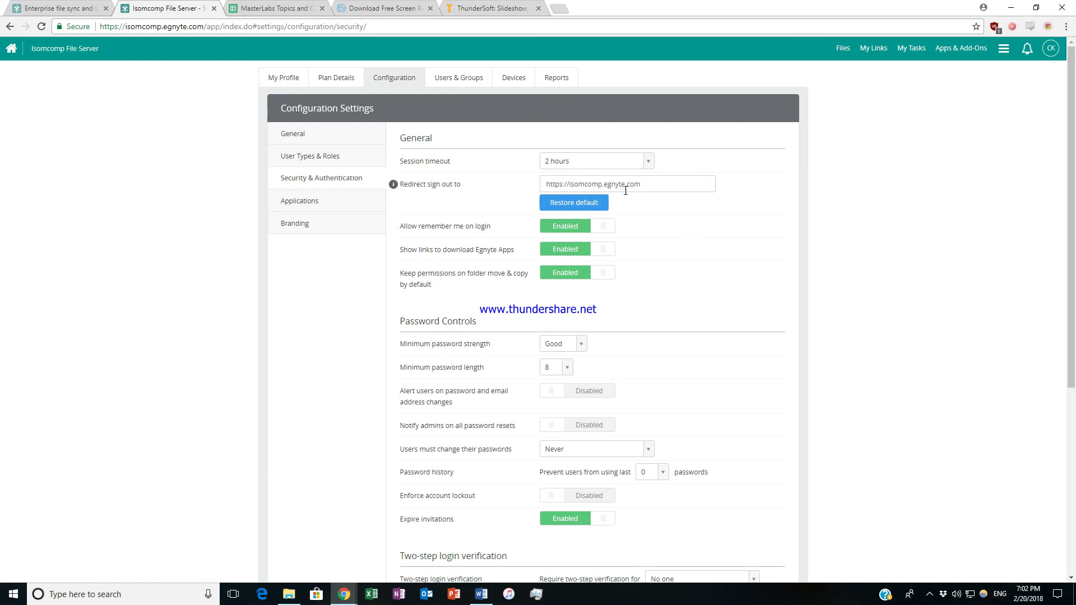
scroll(680, 205, down, 1)
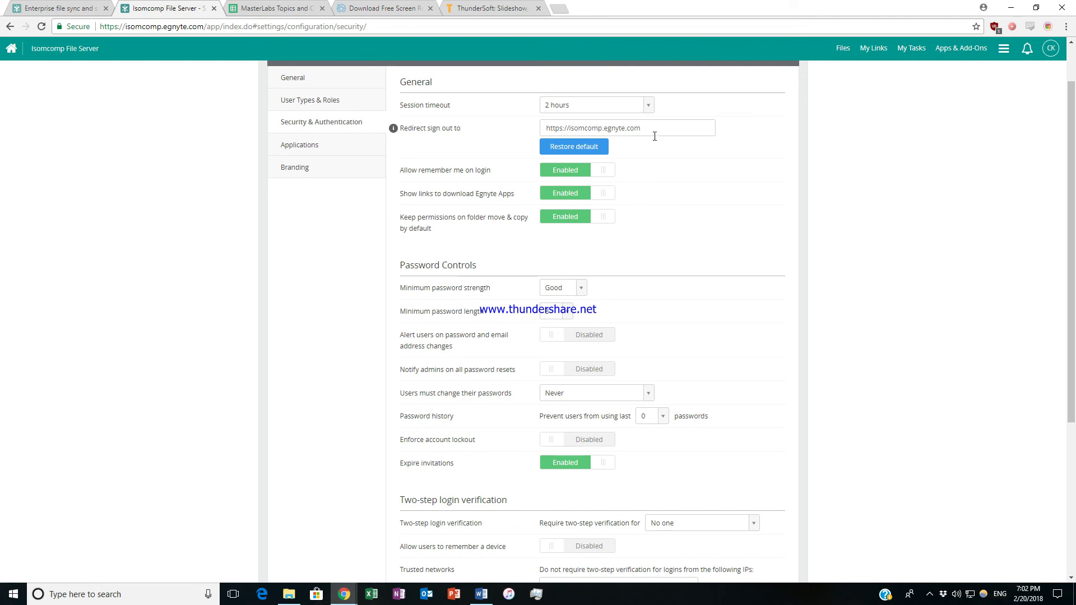
scroll(644, 252, down, 3)
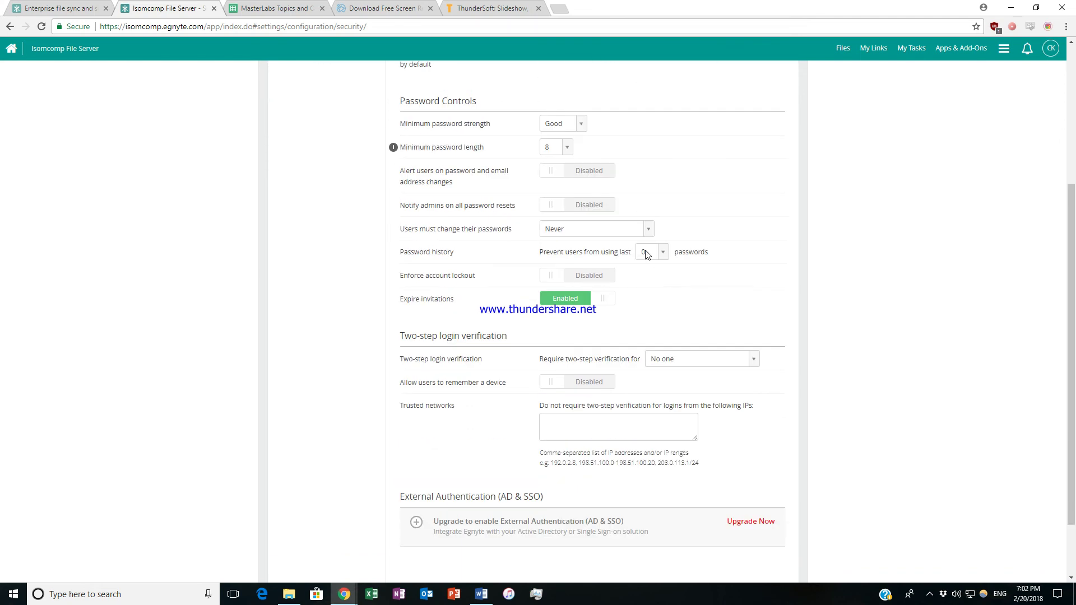
scroll(639, 240, up, 1)
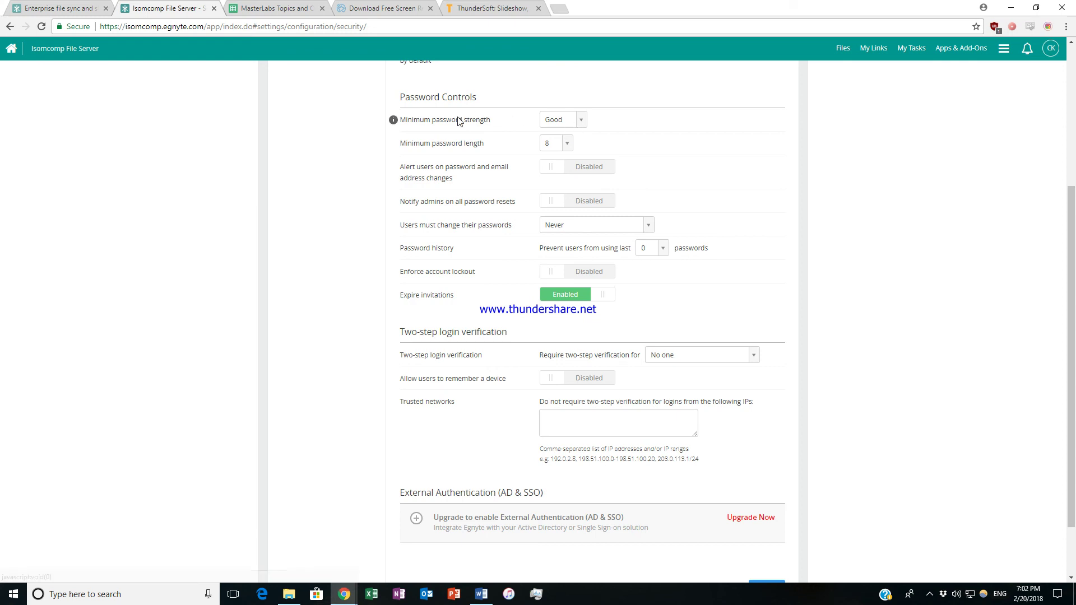
scroll(537, 320, down, 1)
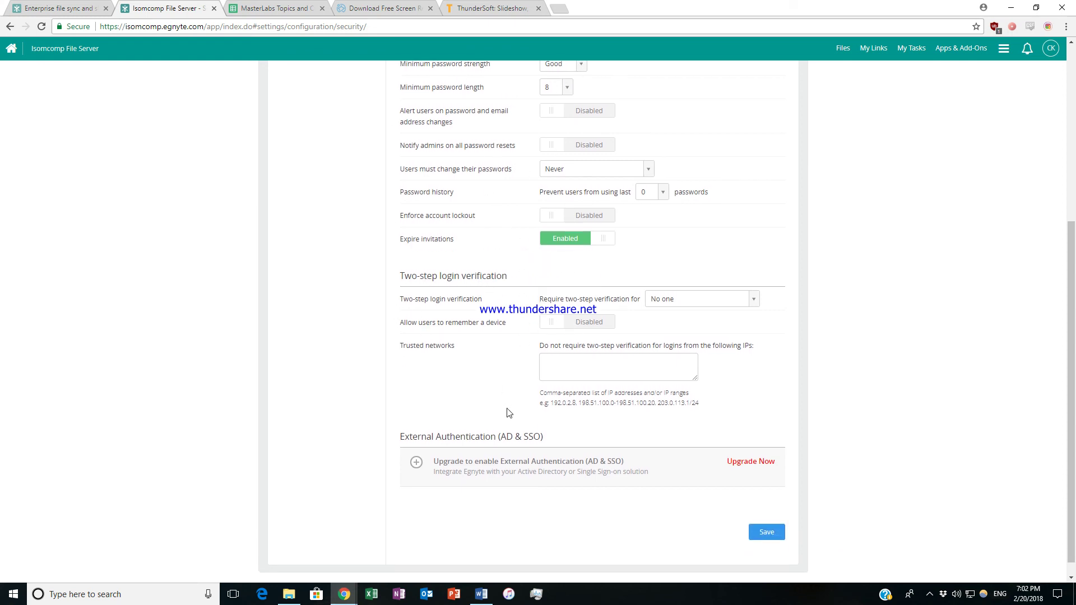
scroll(509, 409, down, 1)
scroll(511, 297, up, 5)
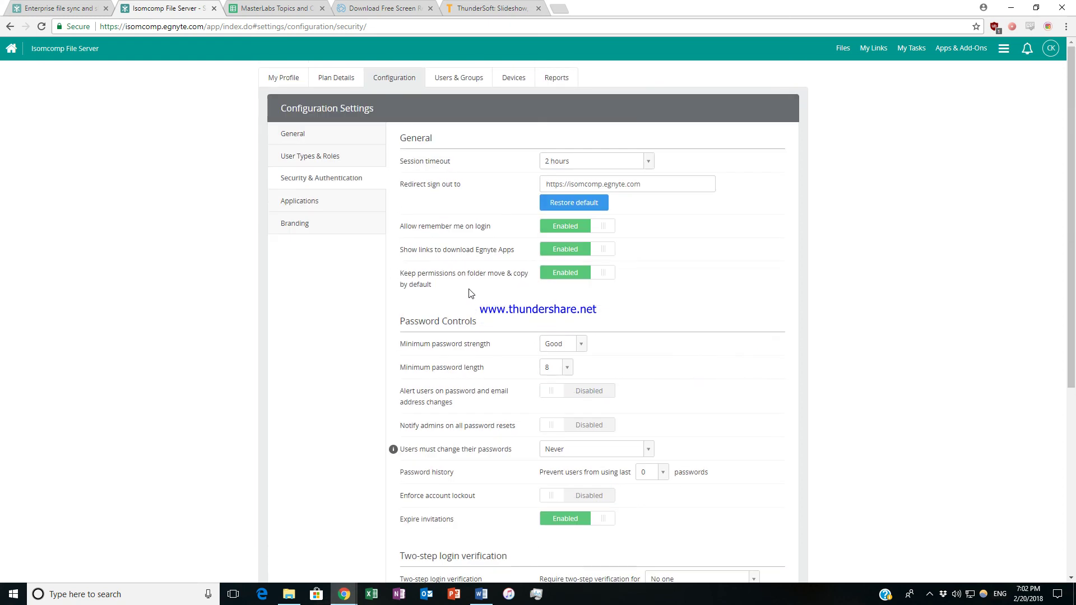
Browse the Branding settings, showing the Isomcomp File Server label with all options disabled.
click(322, 231)
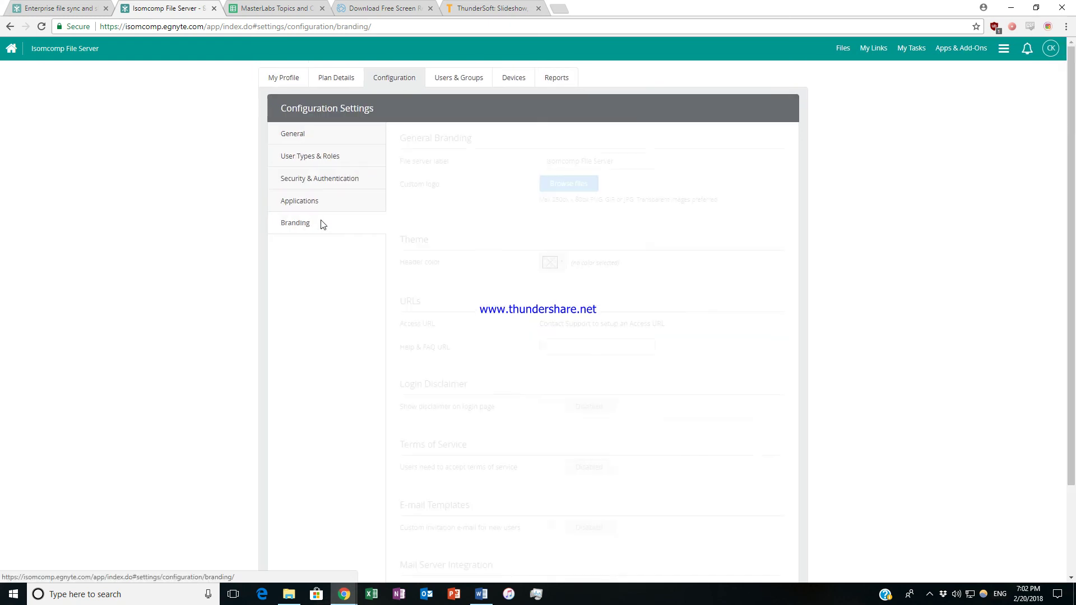
scroll(502, 190, down, 2)
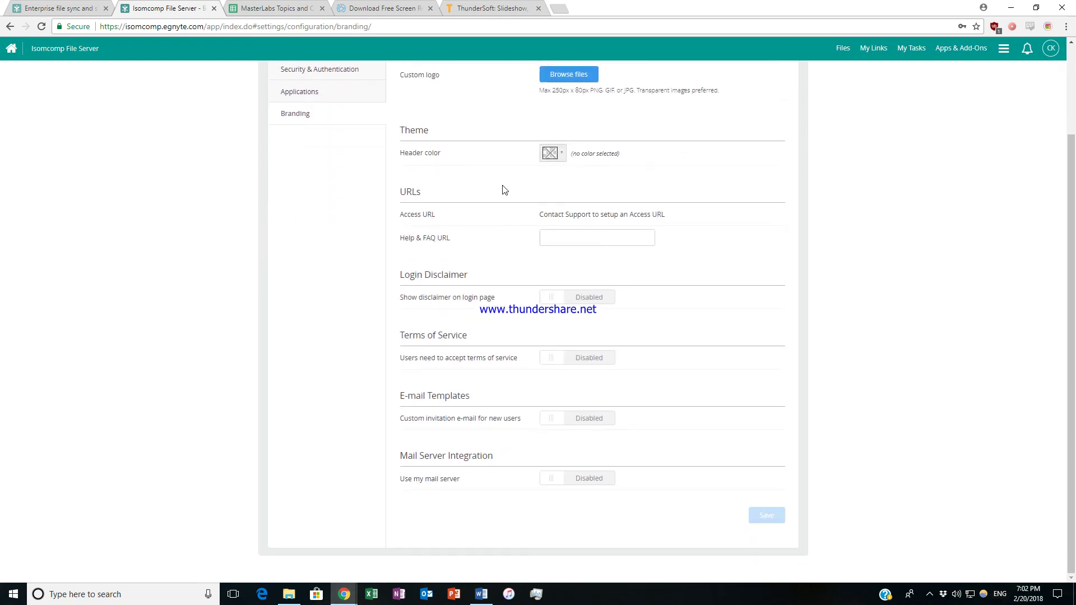
scroll(503, 189, up, 2)
scroll(503, 189, down, 1)
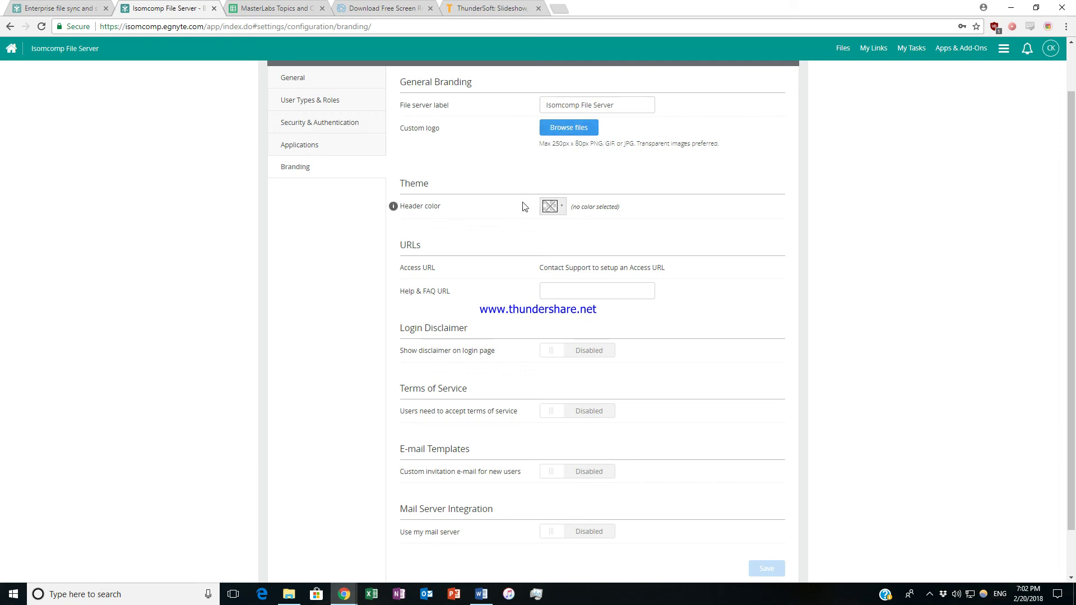
scroll(492, 350, down, 1)
scroll(472, 264, up, 2)
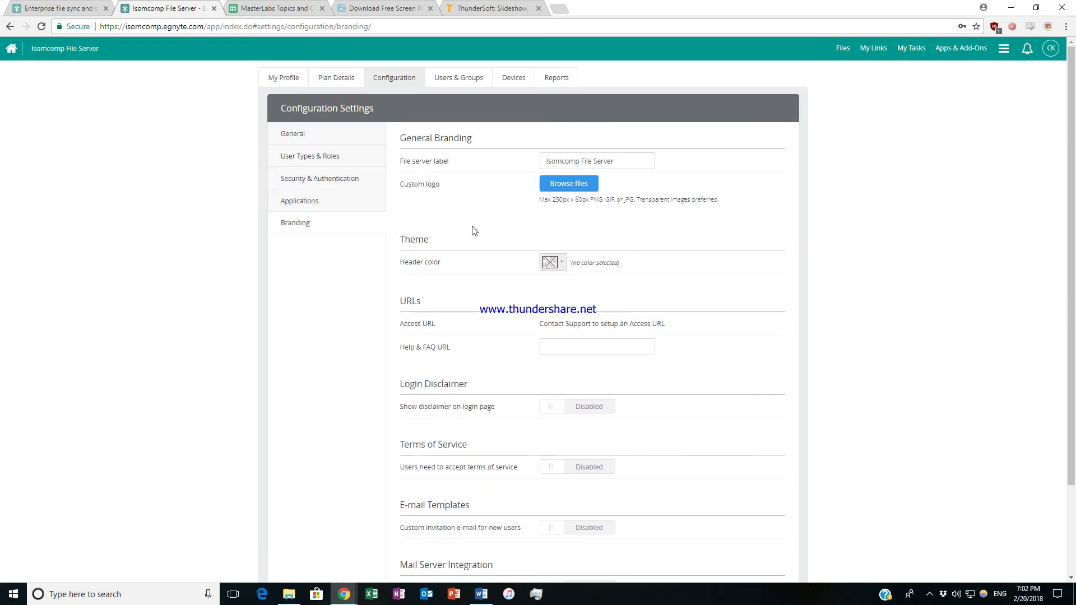
Return home to the Files view showing the Shared folder with Documents.
click(17, 52)
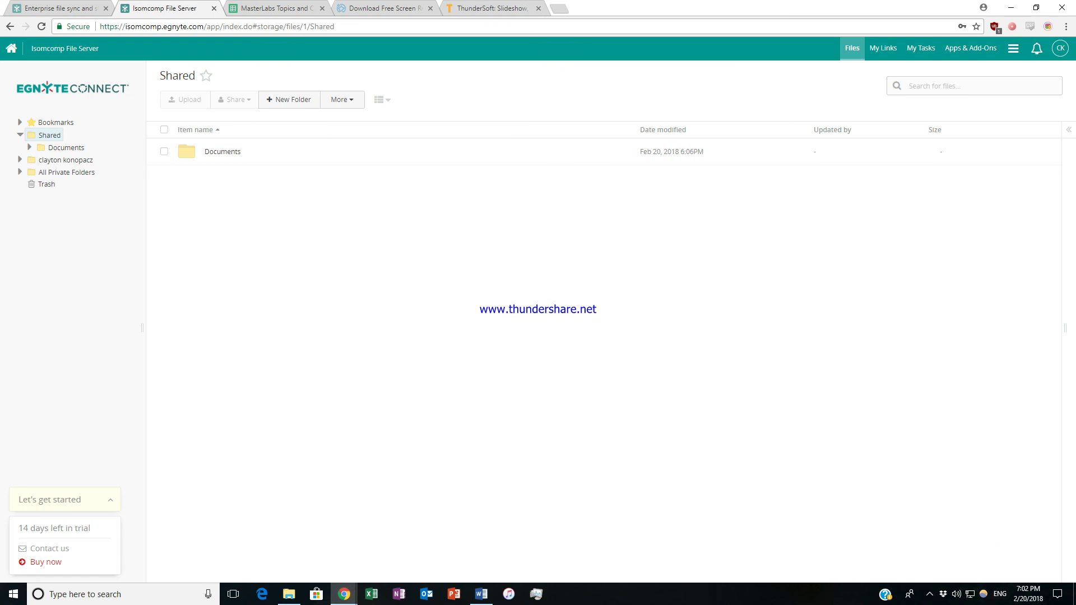
click(930, 594)
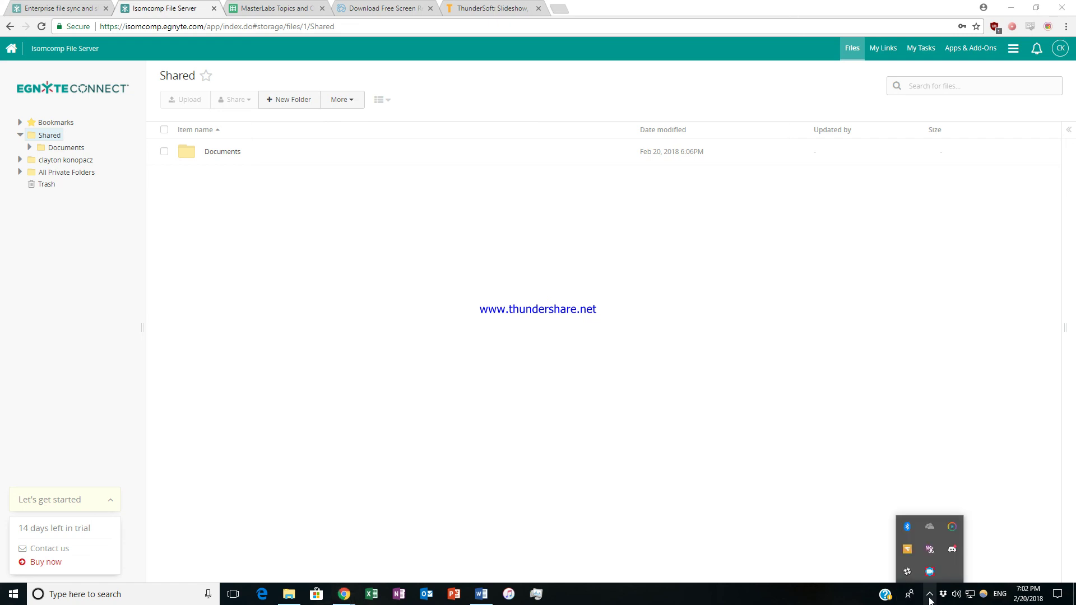
right_click(930, 572)
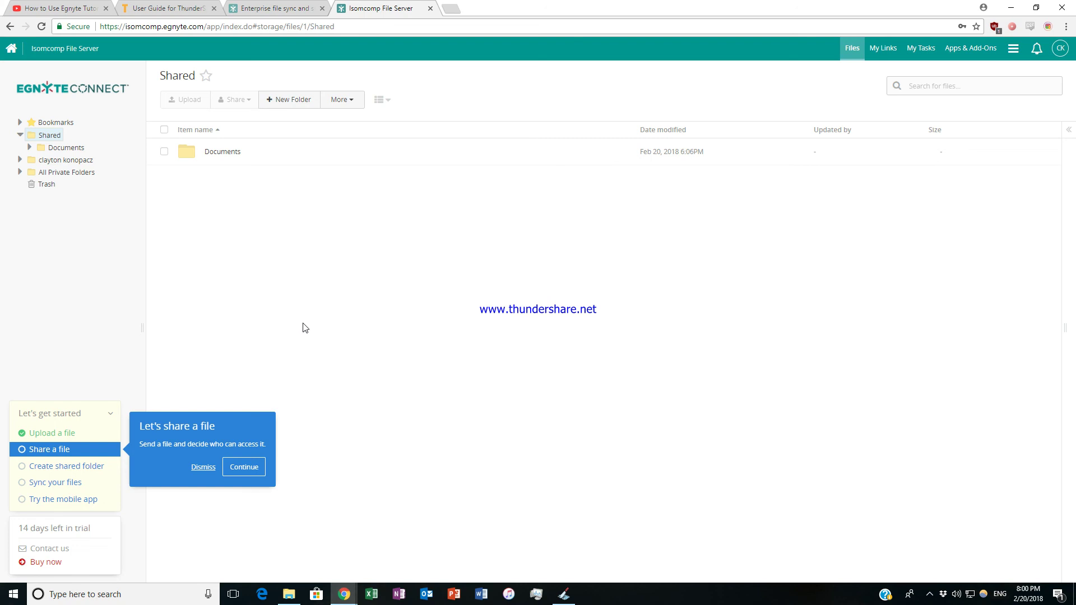
Collapse the 'Let's get started' checklist to hide the 'Let's share a file' tip.
click(110, 417)
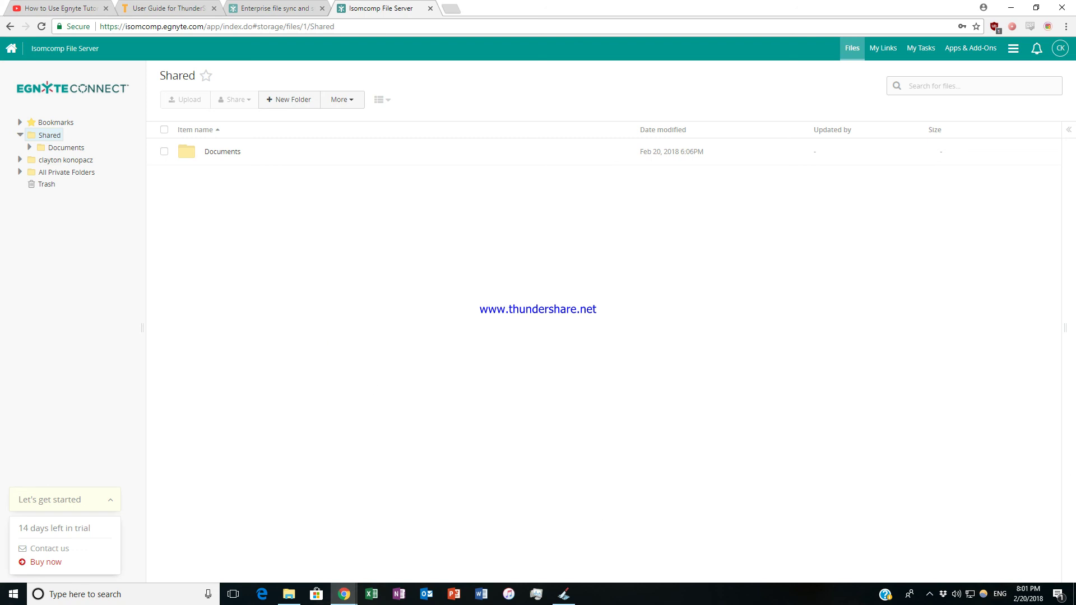
click(931, 594)
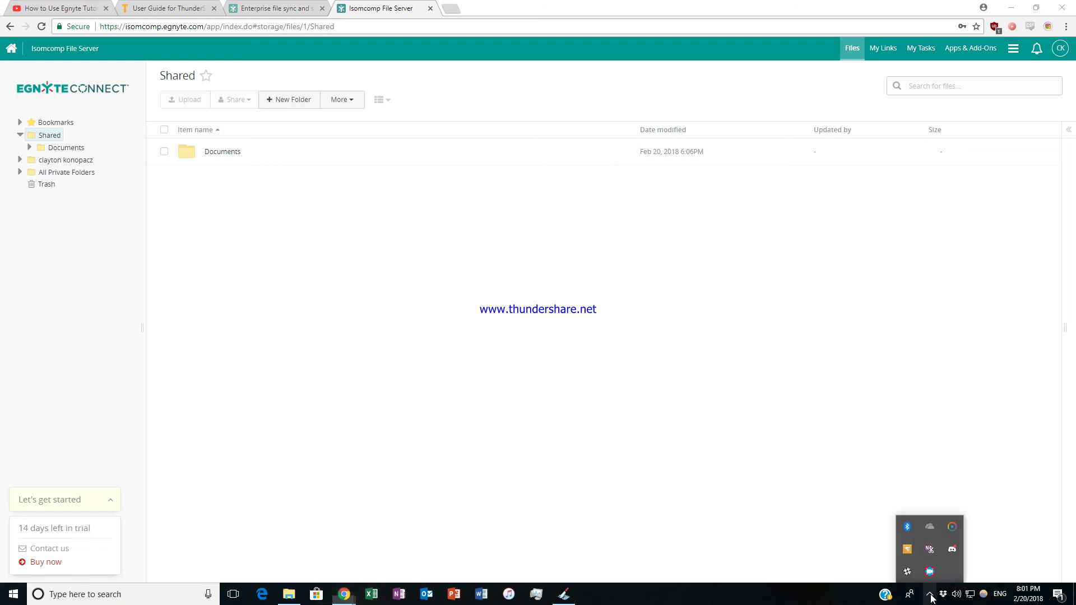